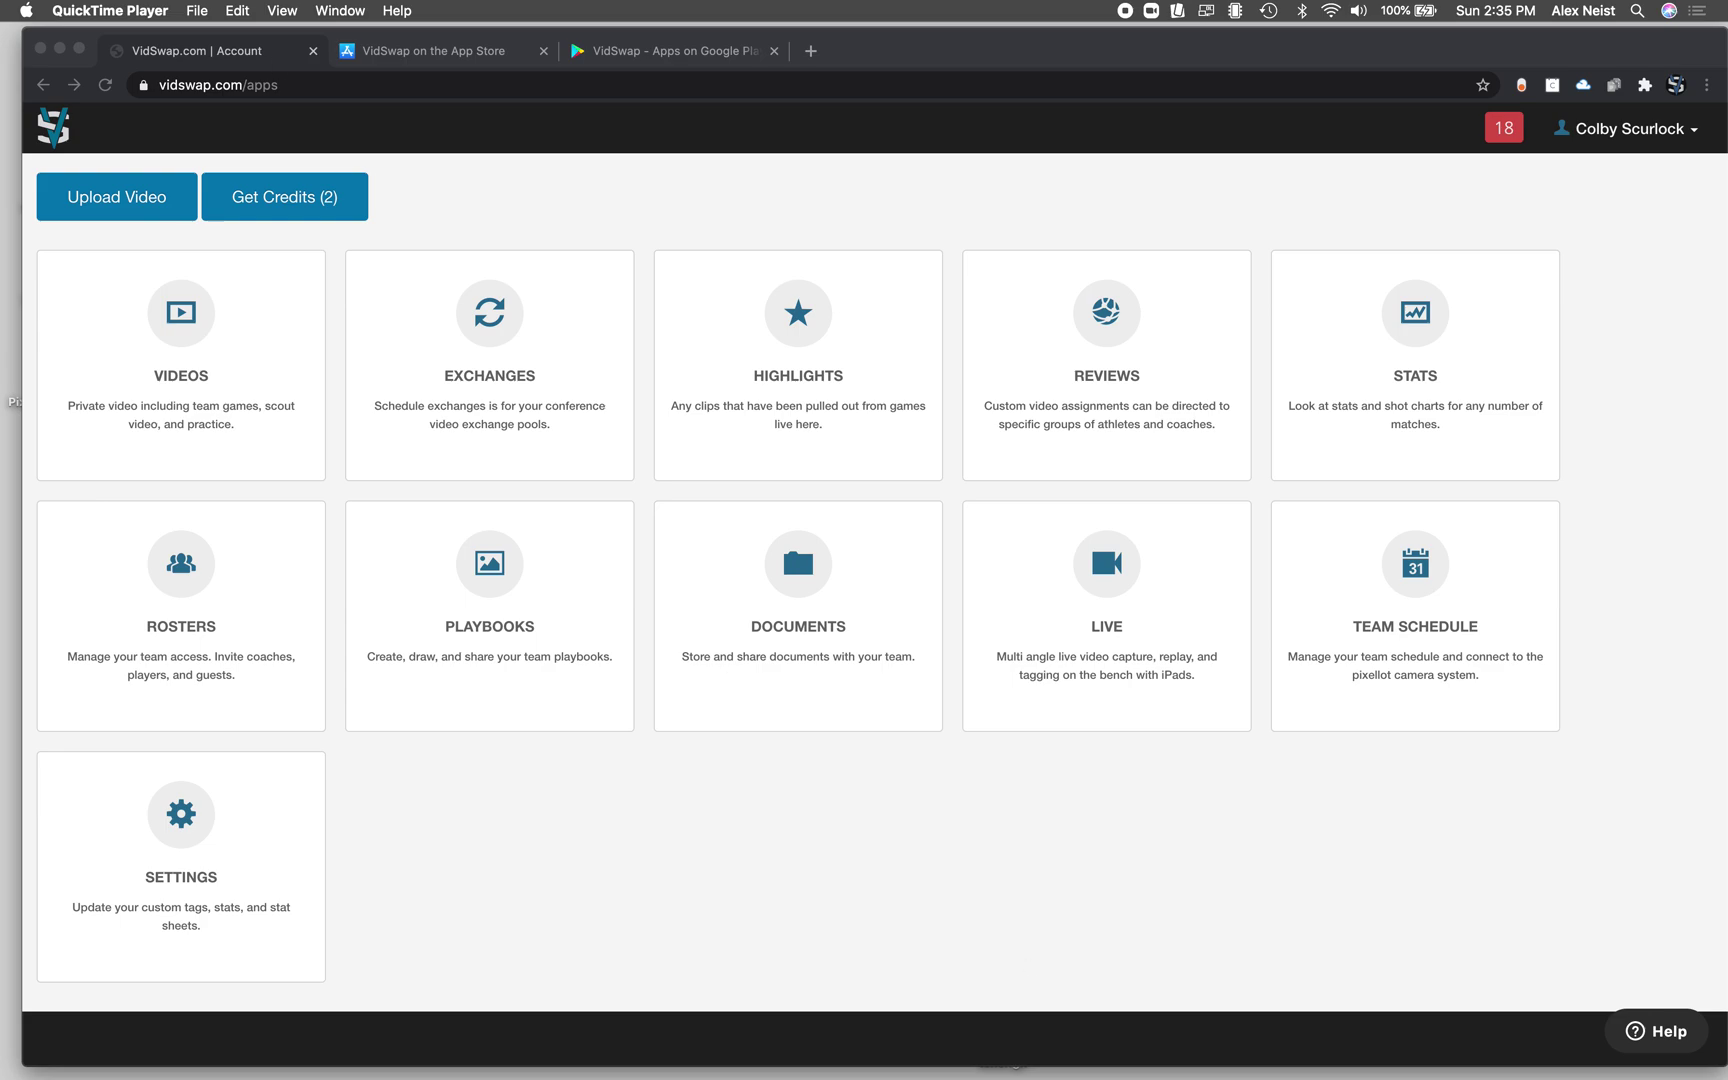
# - Look over the VidSwap login and password-reset forms, then close that window and return to the Chrome dashboard
pyautogui.press('super+Tab')
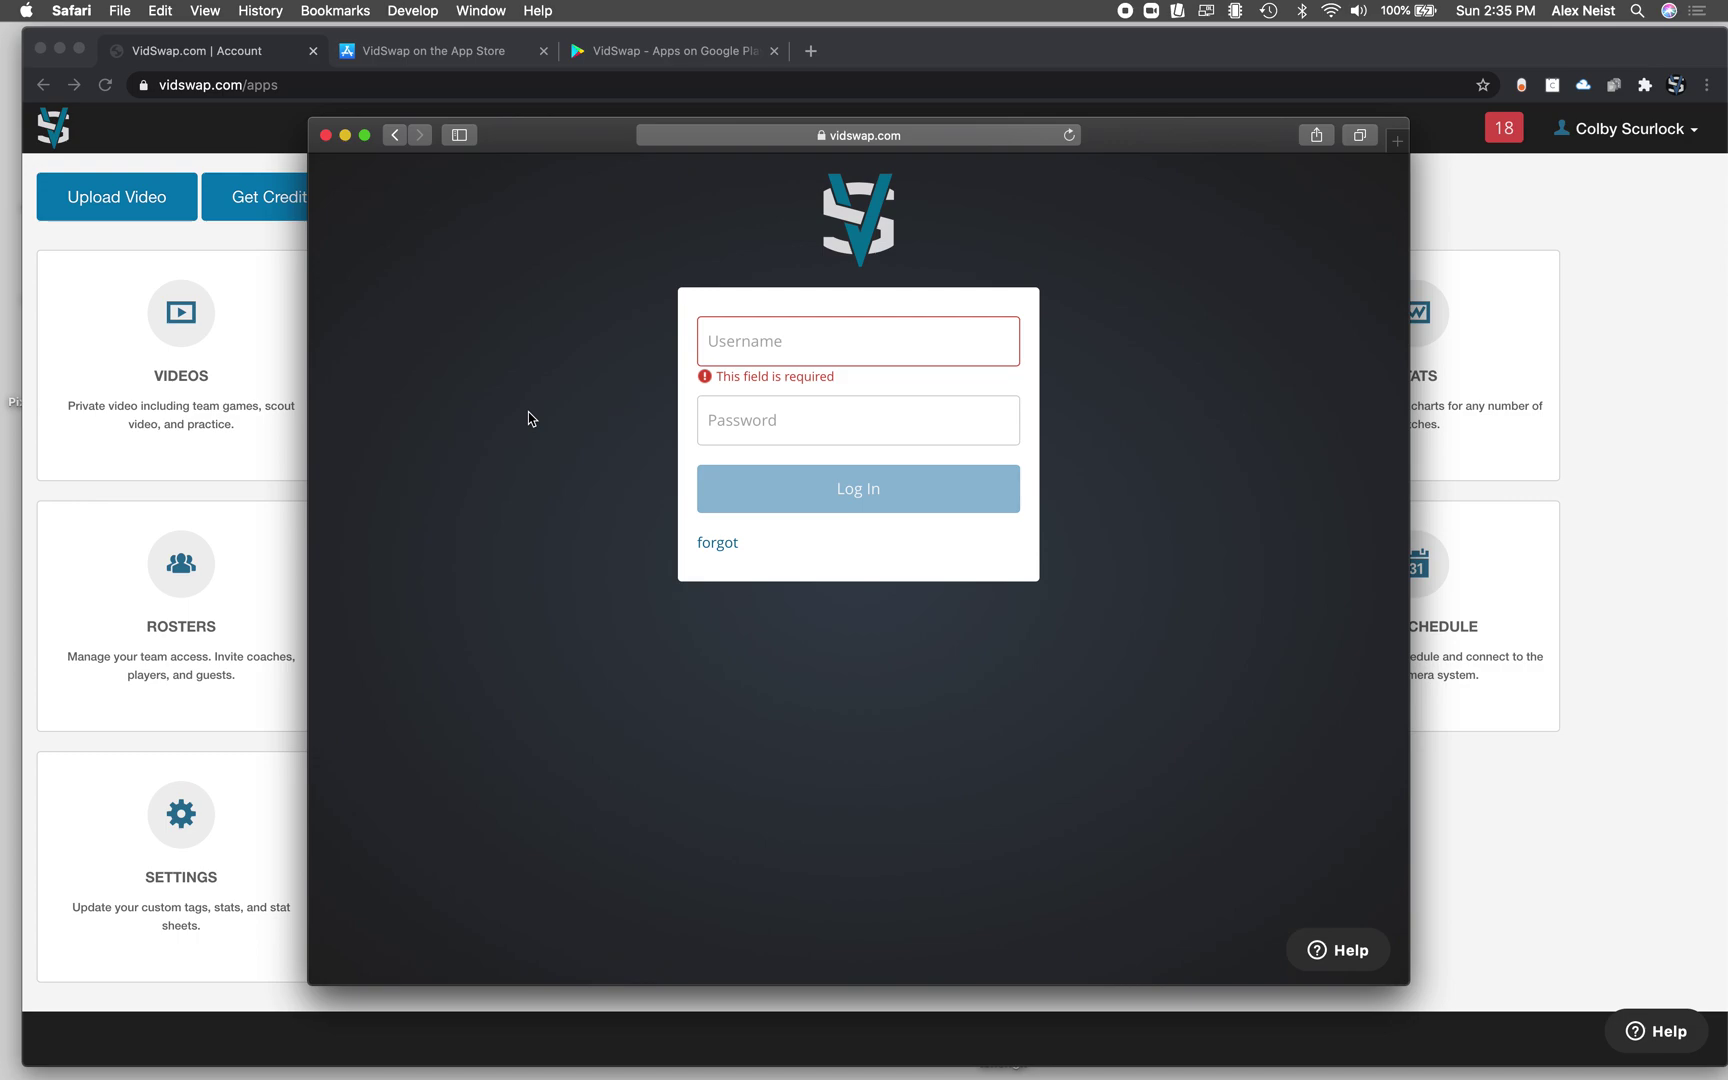
pyautogui.click(764, 336)
pyautogui.click(626, 355)
pyautogui.click(695, 546)
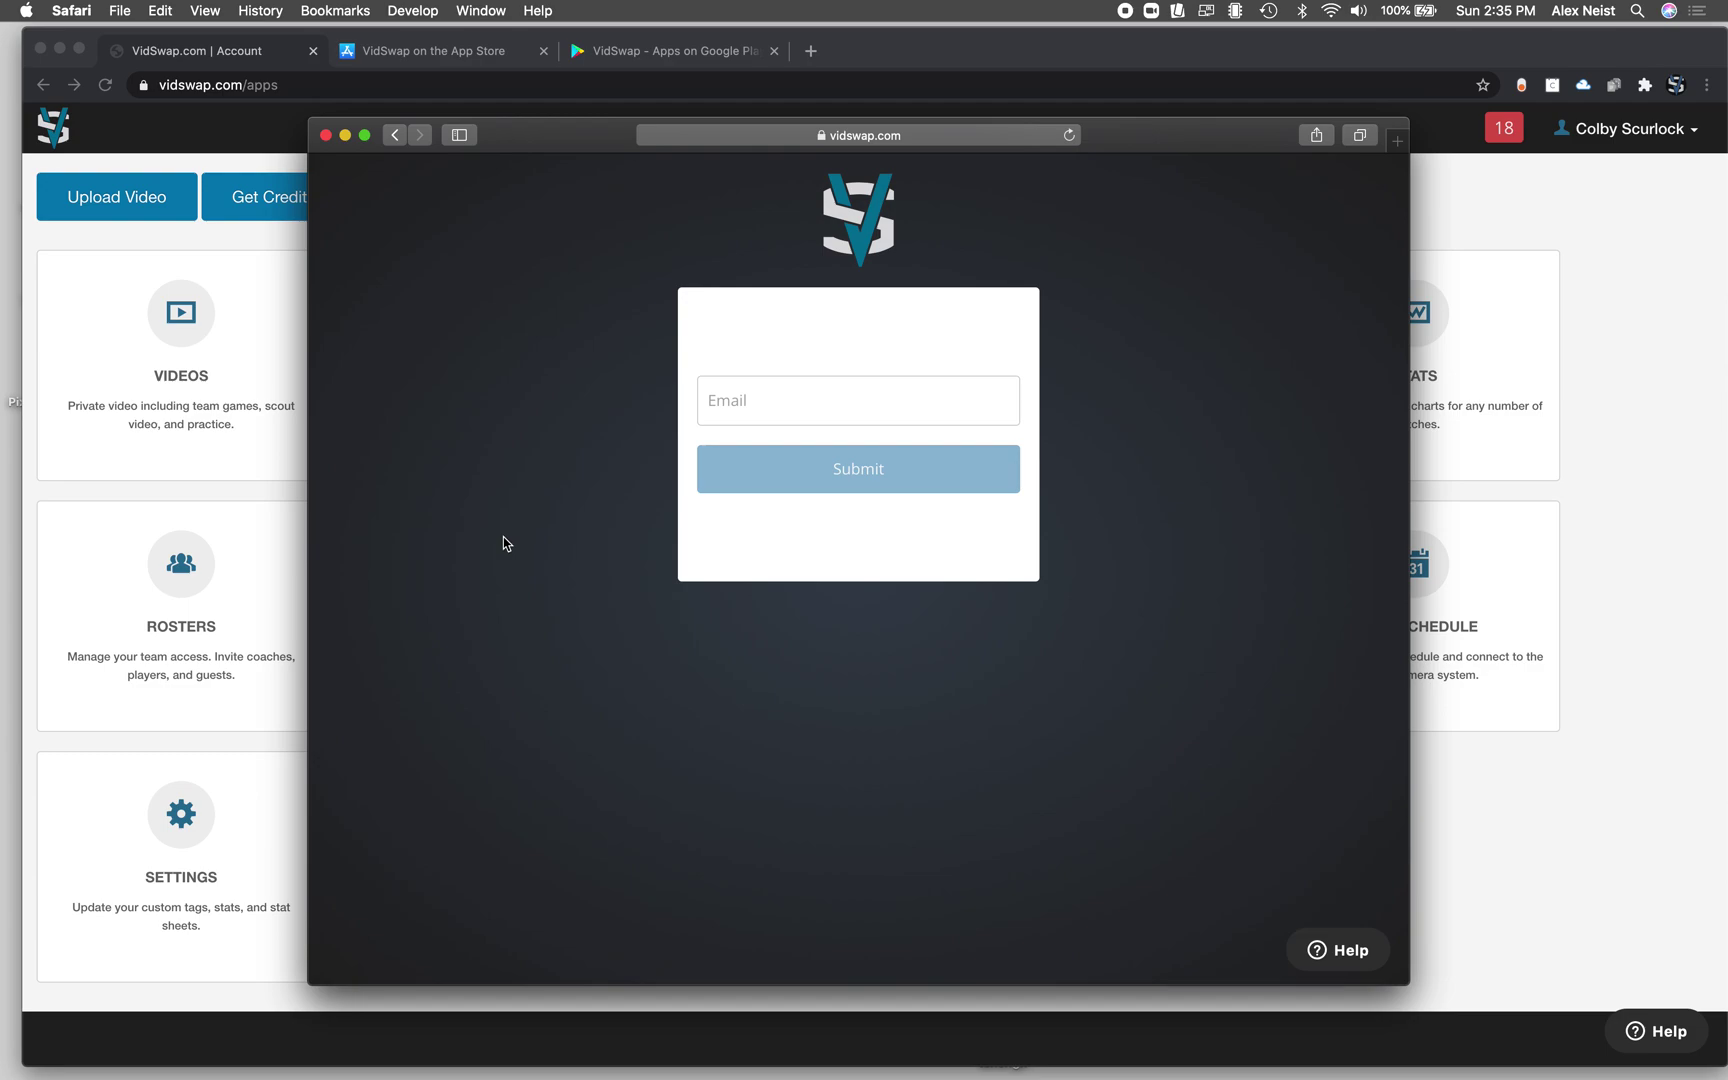
pyautogui.click(394, 135)
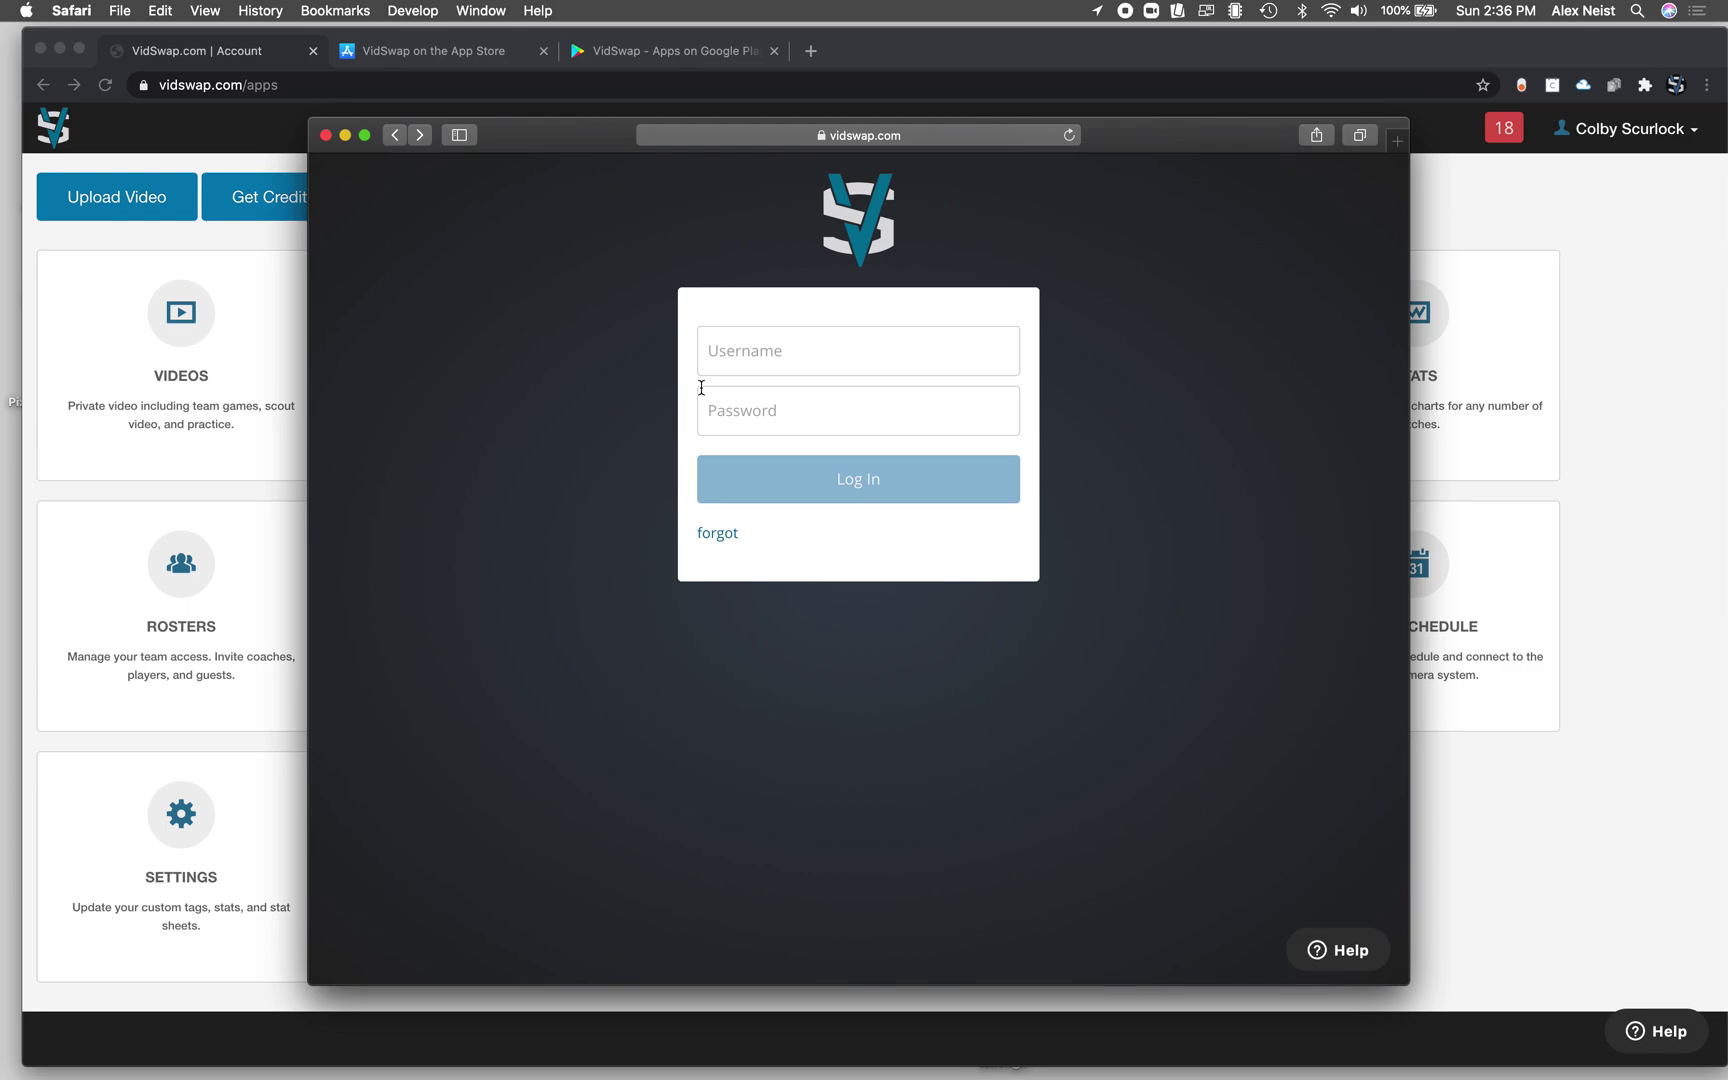
pyautogui.press('super+w')
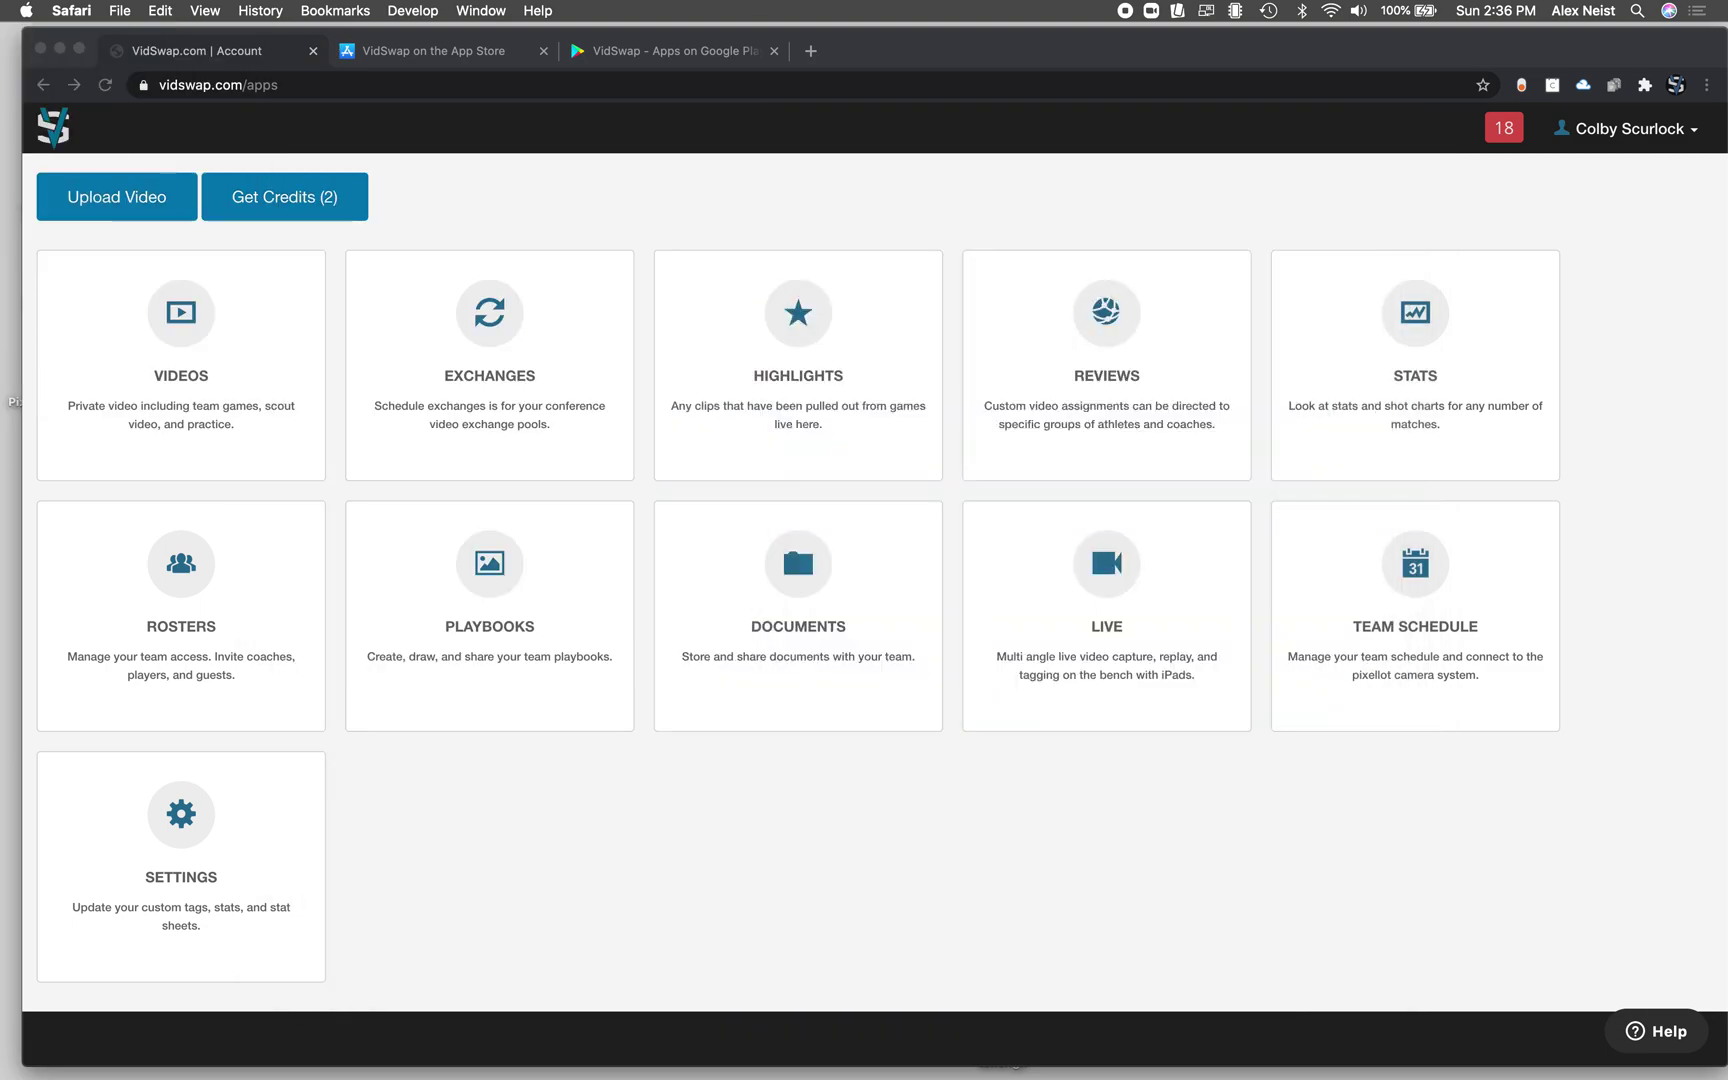
pyautogui.click(664, 185)
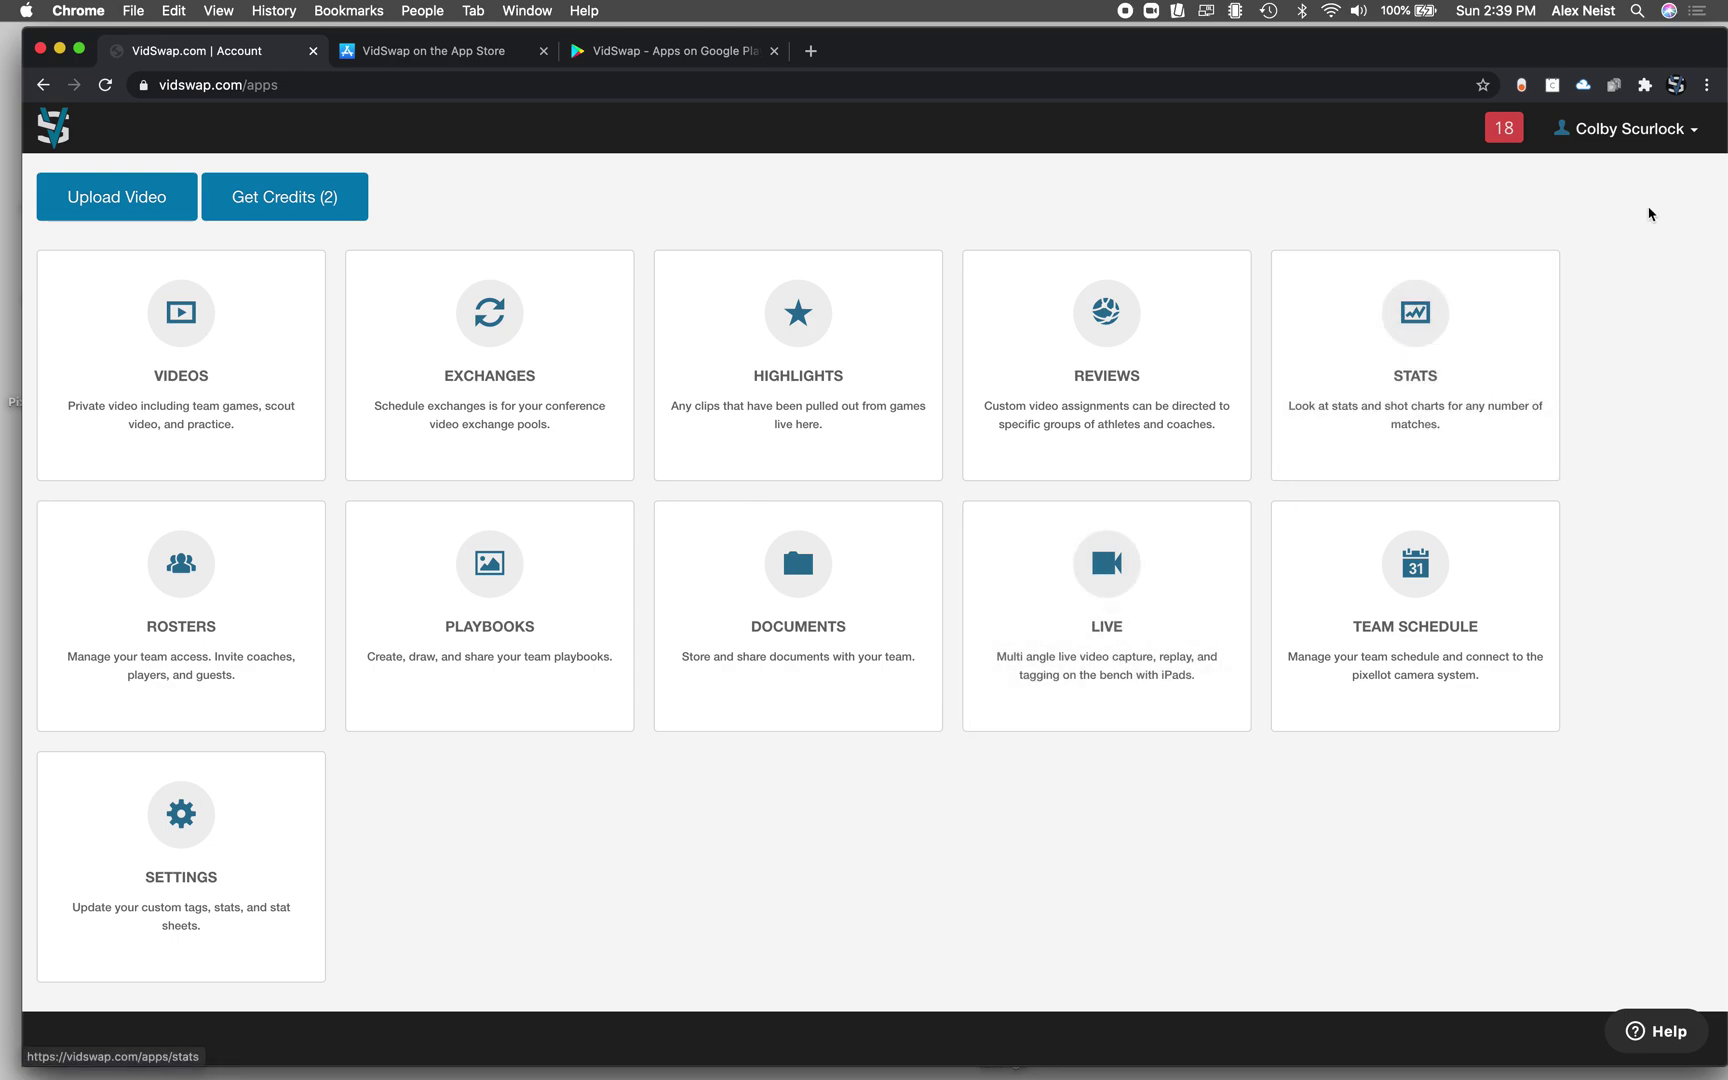
# - Open the user-name dropdown at the dashboard's top right to show team and account options
pyautogui.click(1700, 134)
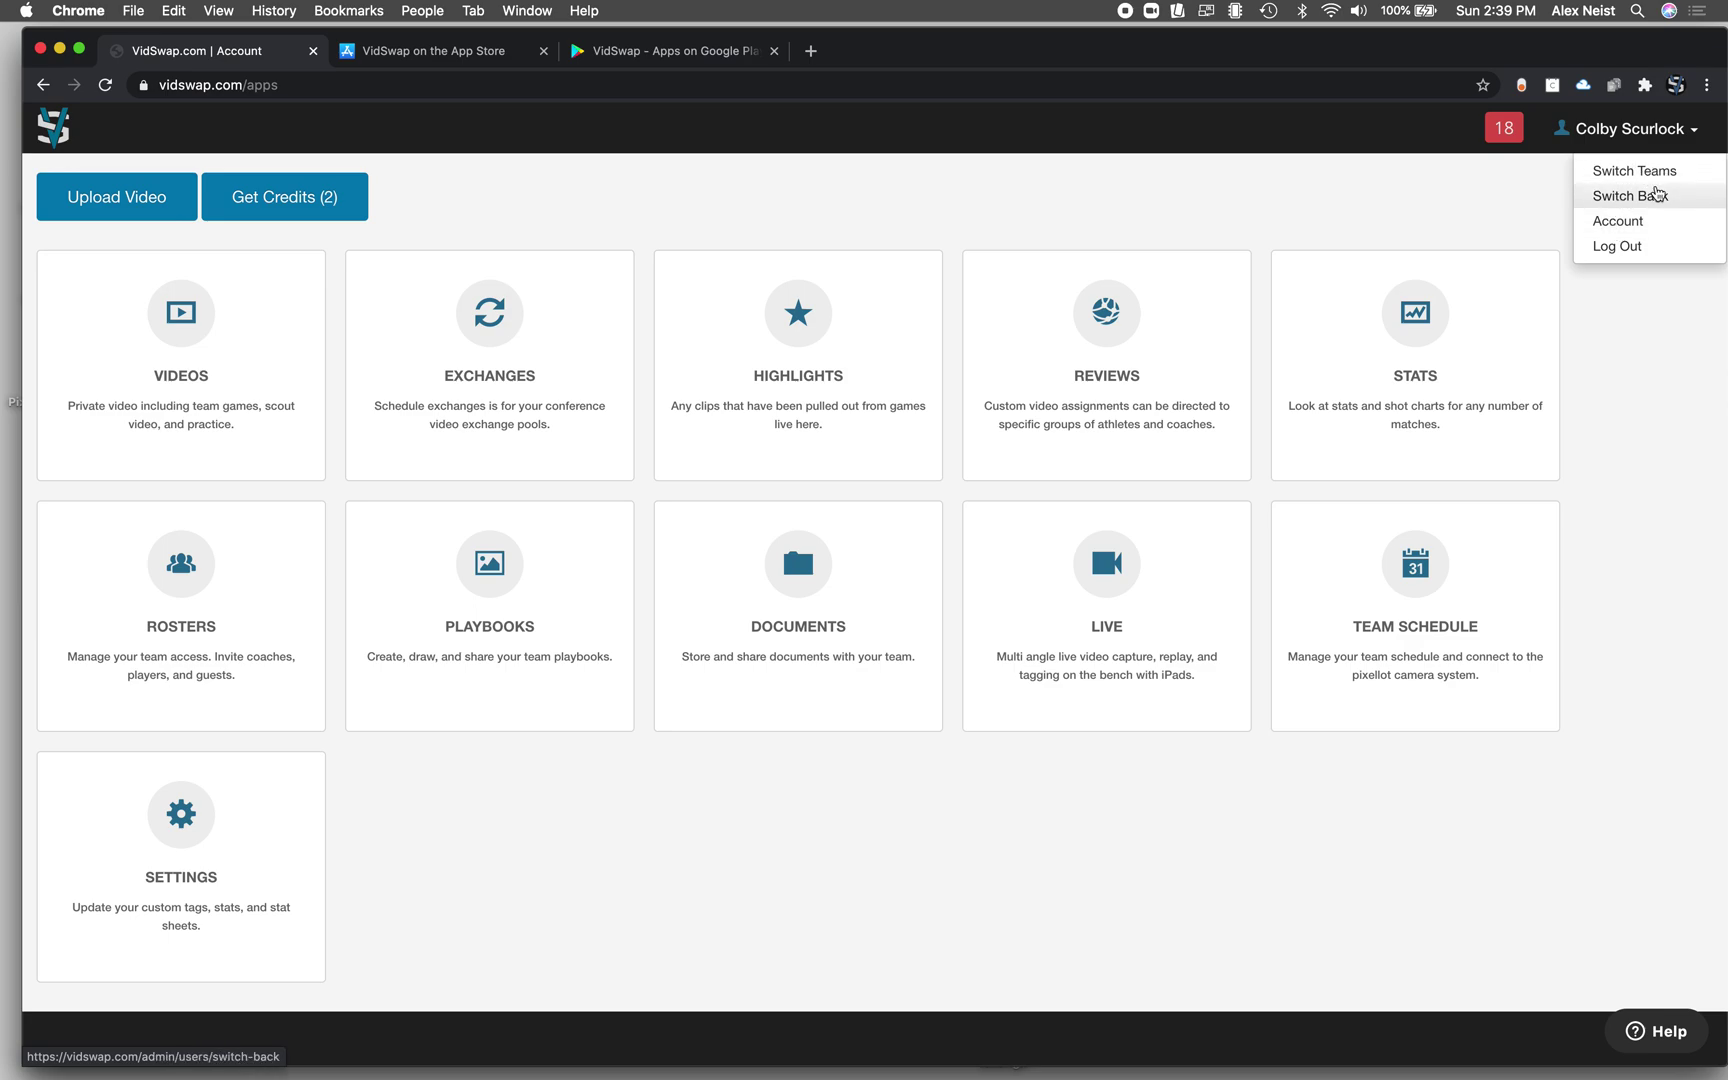
# - Choose Switch Teams from the account dropdown to list every team with its gender, sport and role
pyautogui.click(1667, 174)
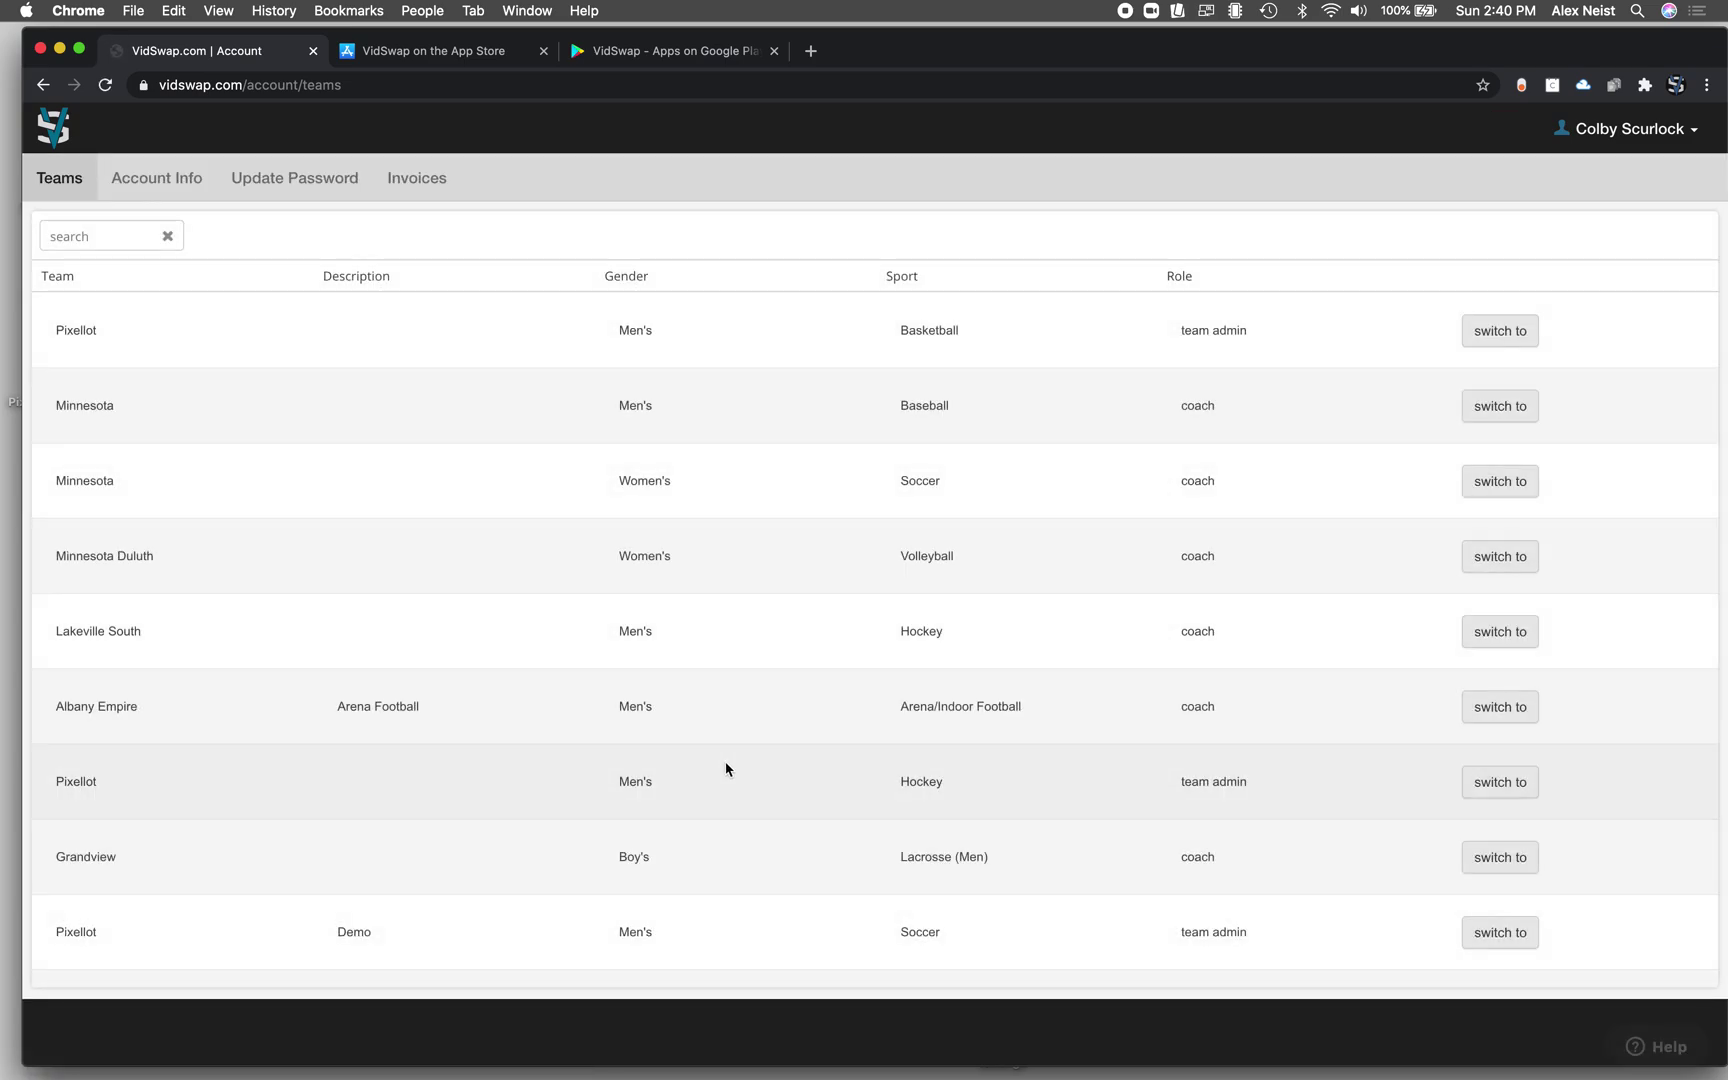
# - Scroll through the Teams list and switch to the Pixellot Men's Basketball team
pyautogui.scroll(-3, 733, 684)
pyautogui.scroll(3, 733, 684)
pyautogui.scroll(-2, 733, 684)
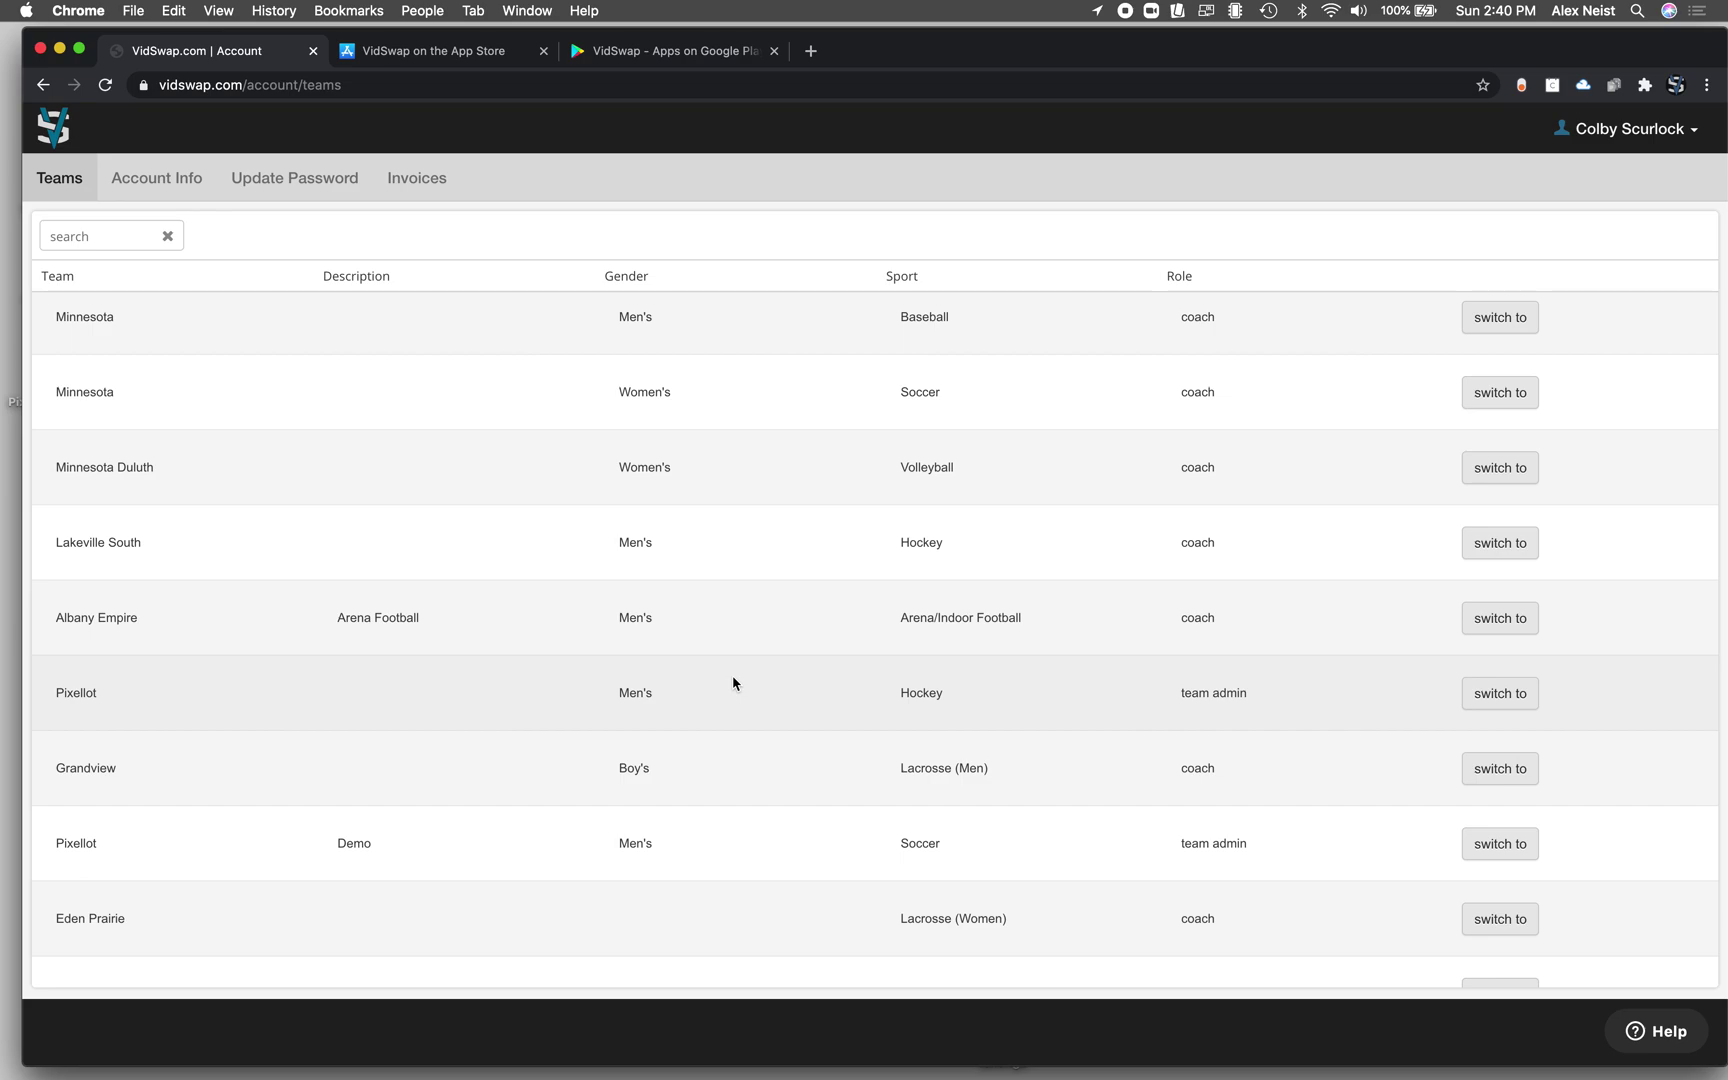
pyautogui.scroll(1, 733, 680)
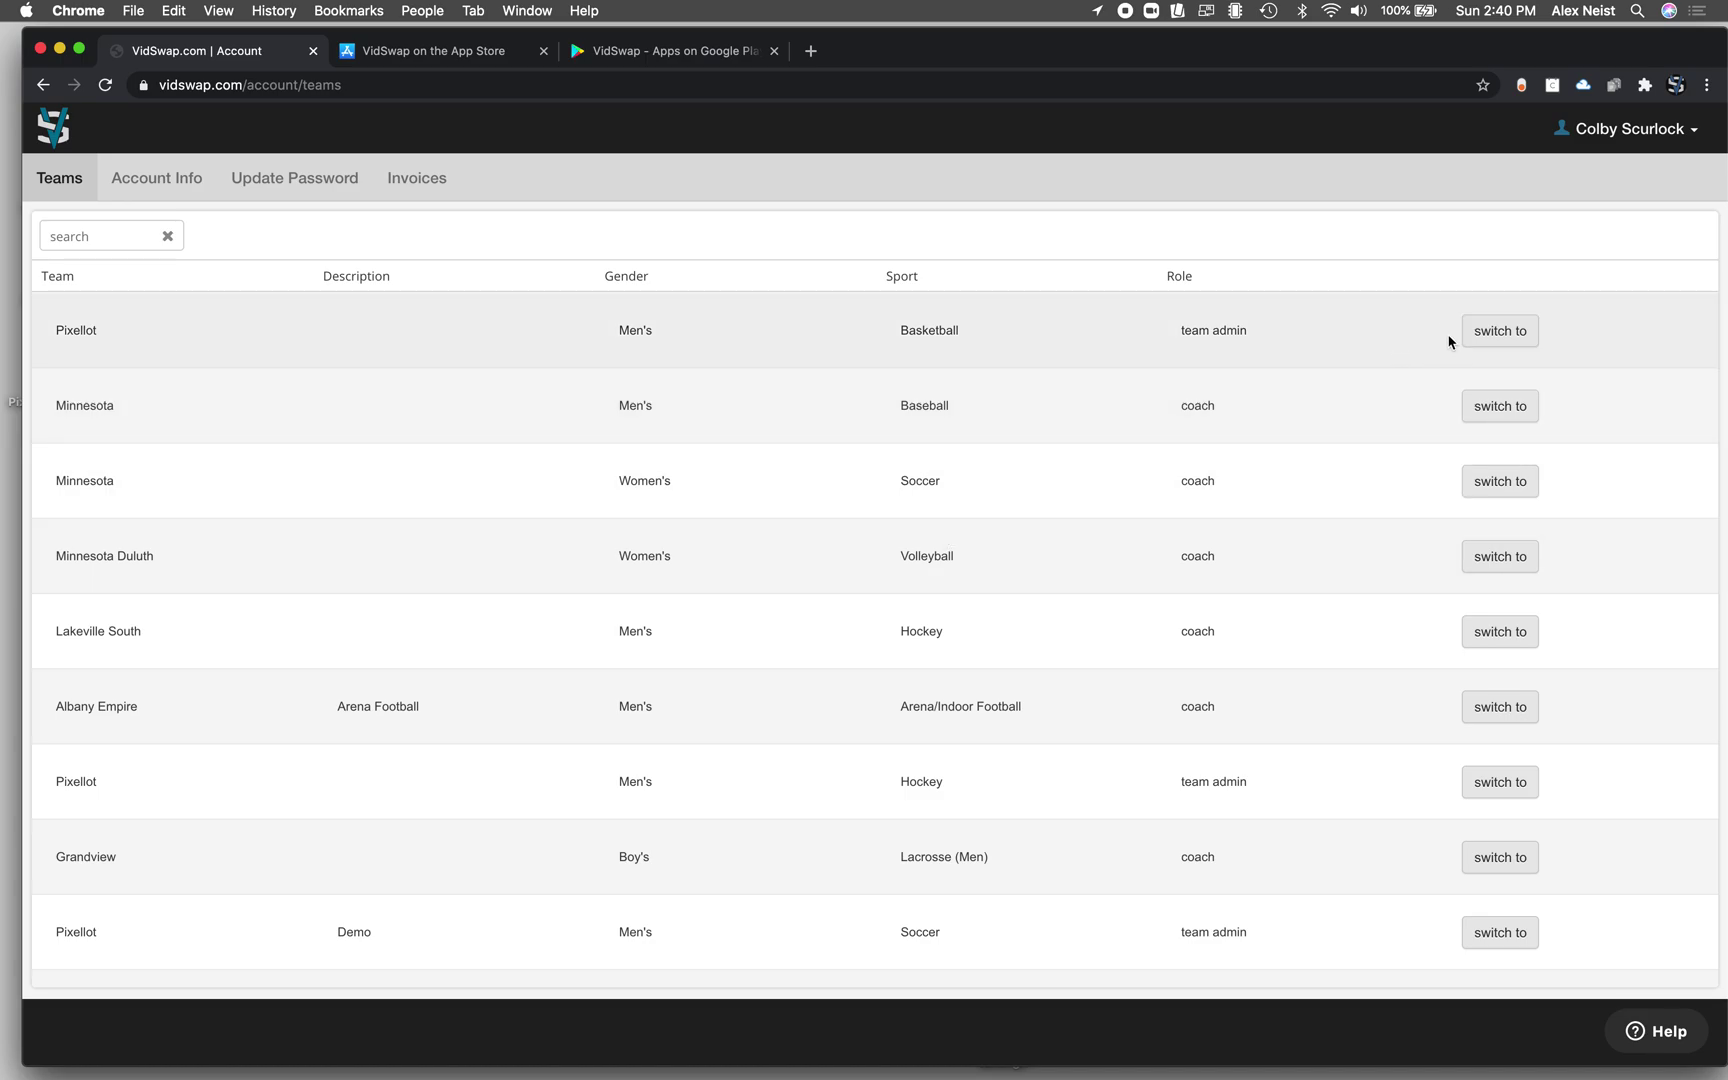
pyautogui.scroll(-15, 1513, 578)
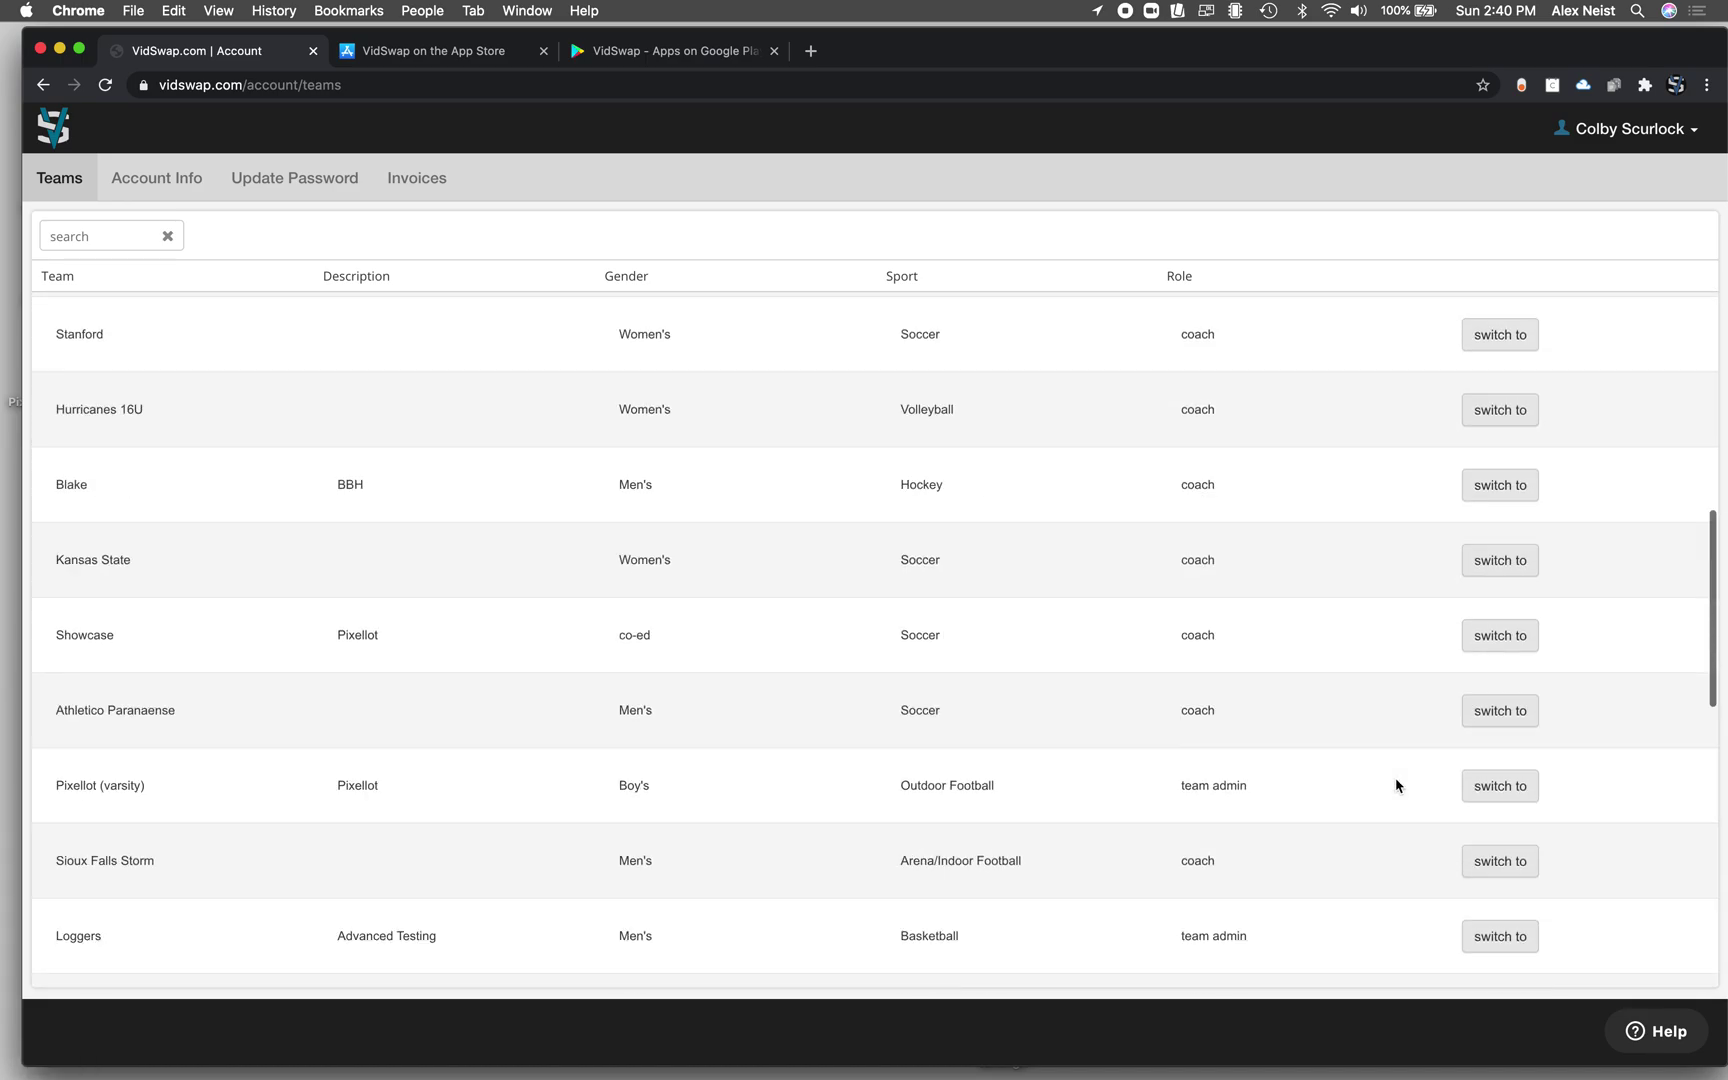
pyautogui.scroll(15, 1396, 783)
pyautogui.click(1520, 331)
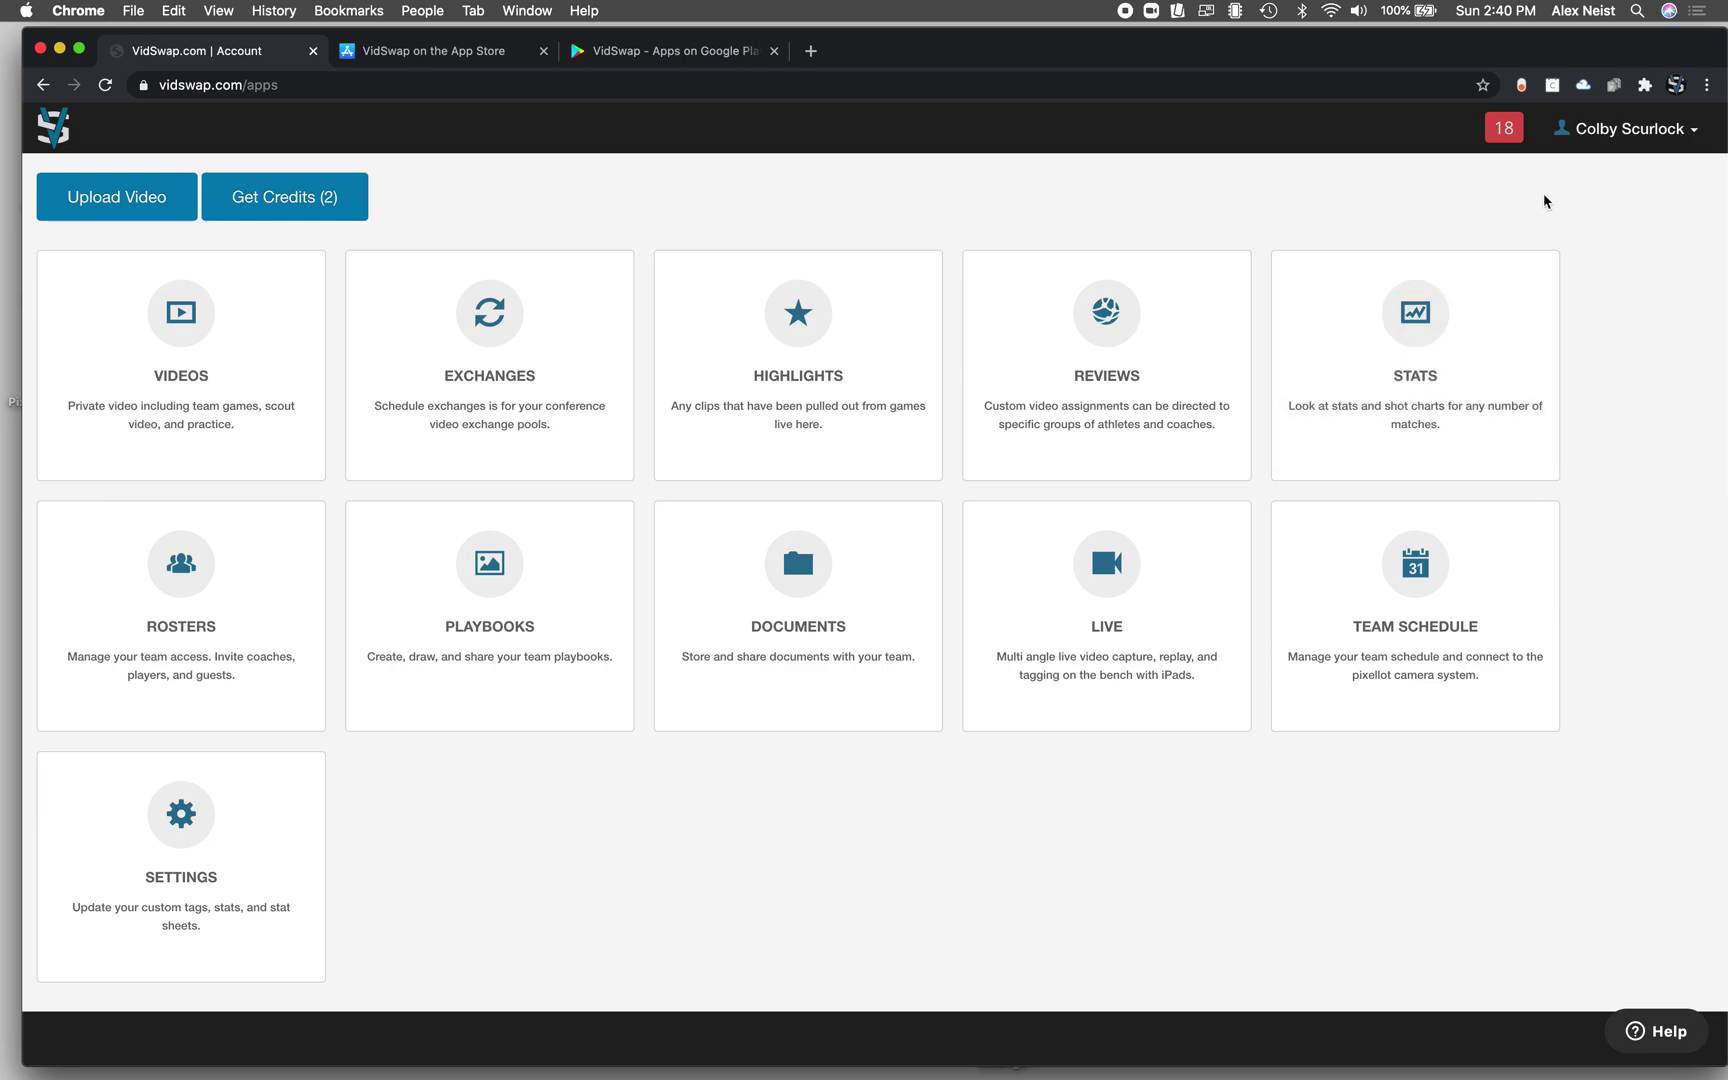
# - Switch to Pixellot Men's Basketball again through the account menu's Switch Teams list
pyautogui.click(1690, 138)
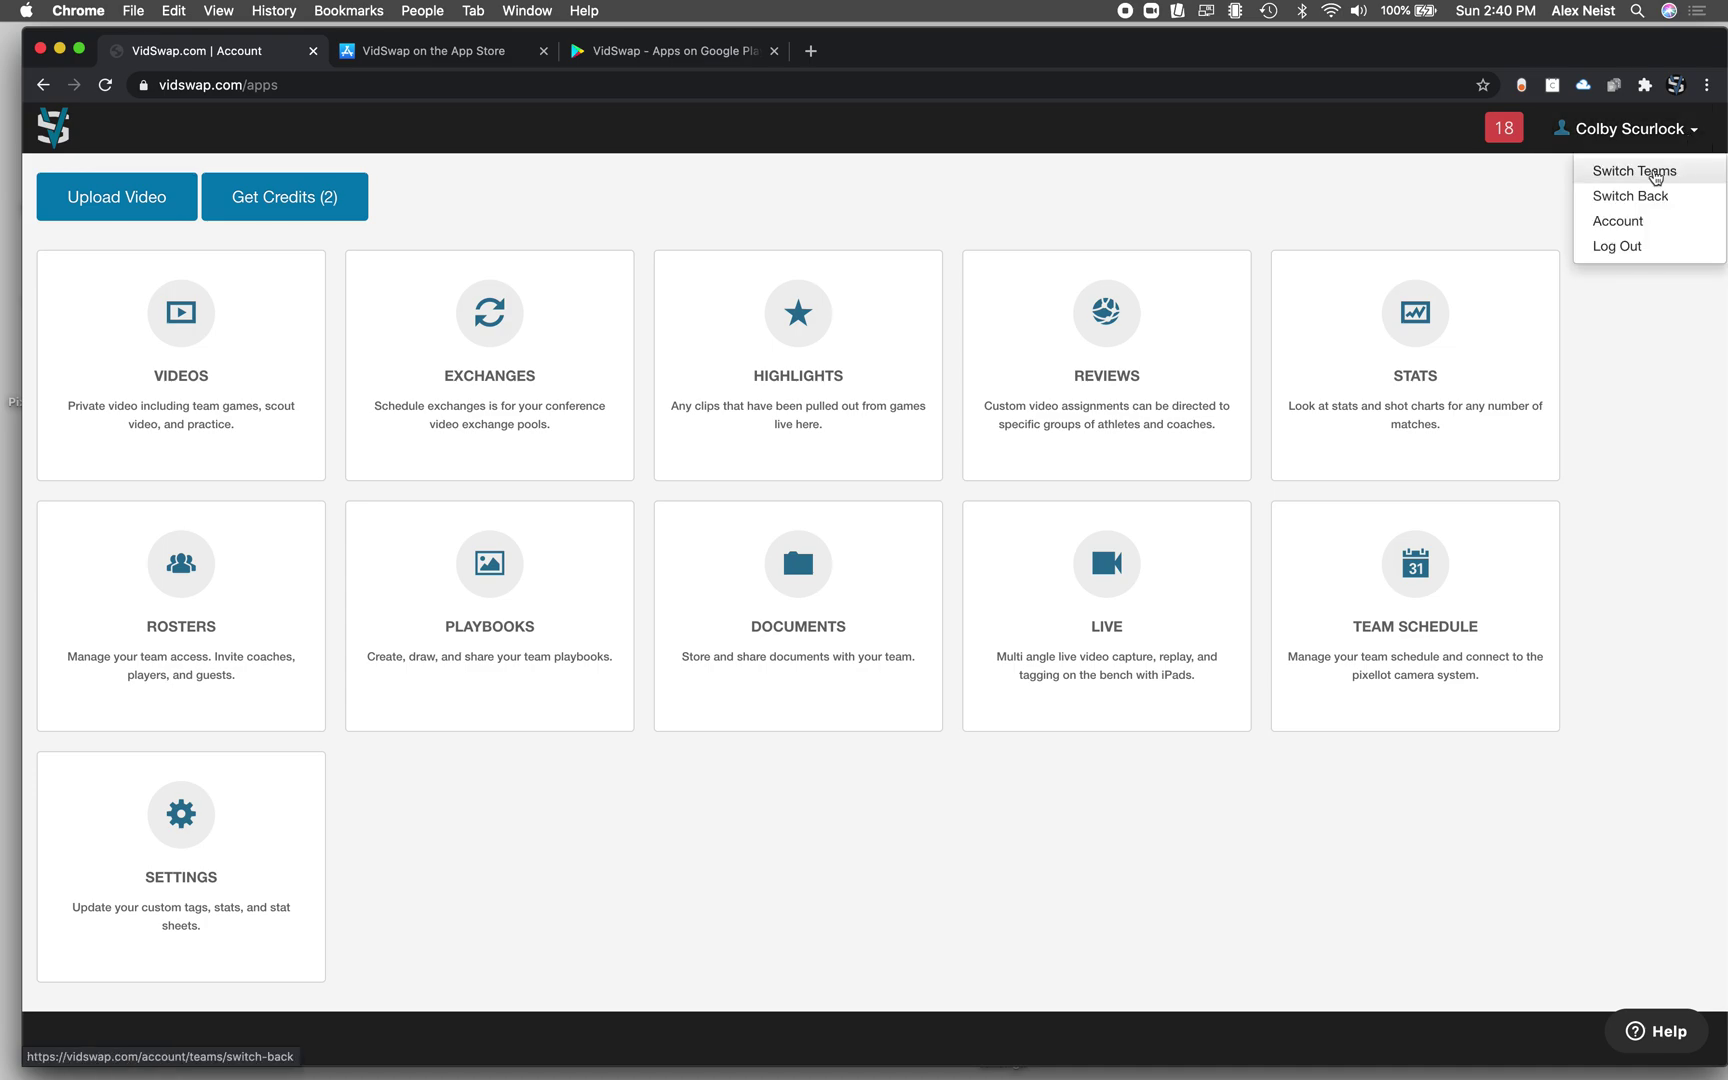
pyautogui.click(1661, 174)
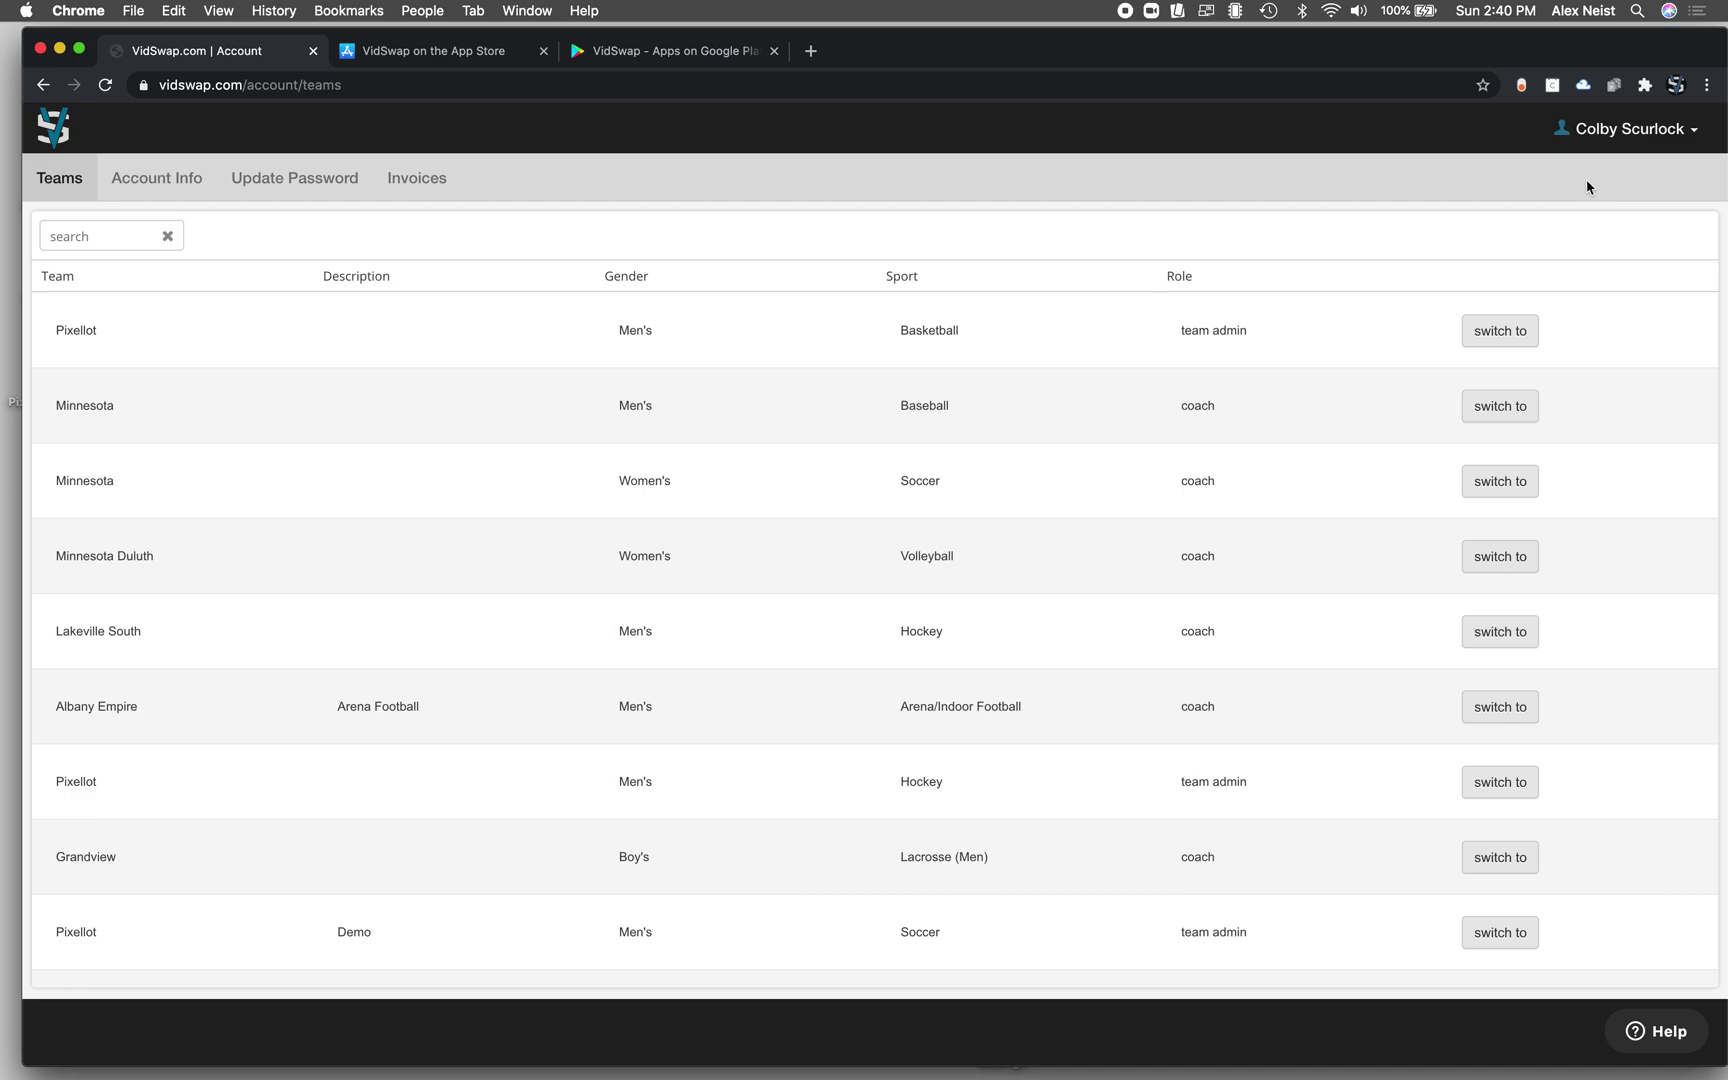
pyautogui.click(1489, 340)
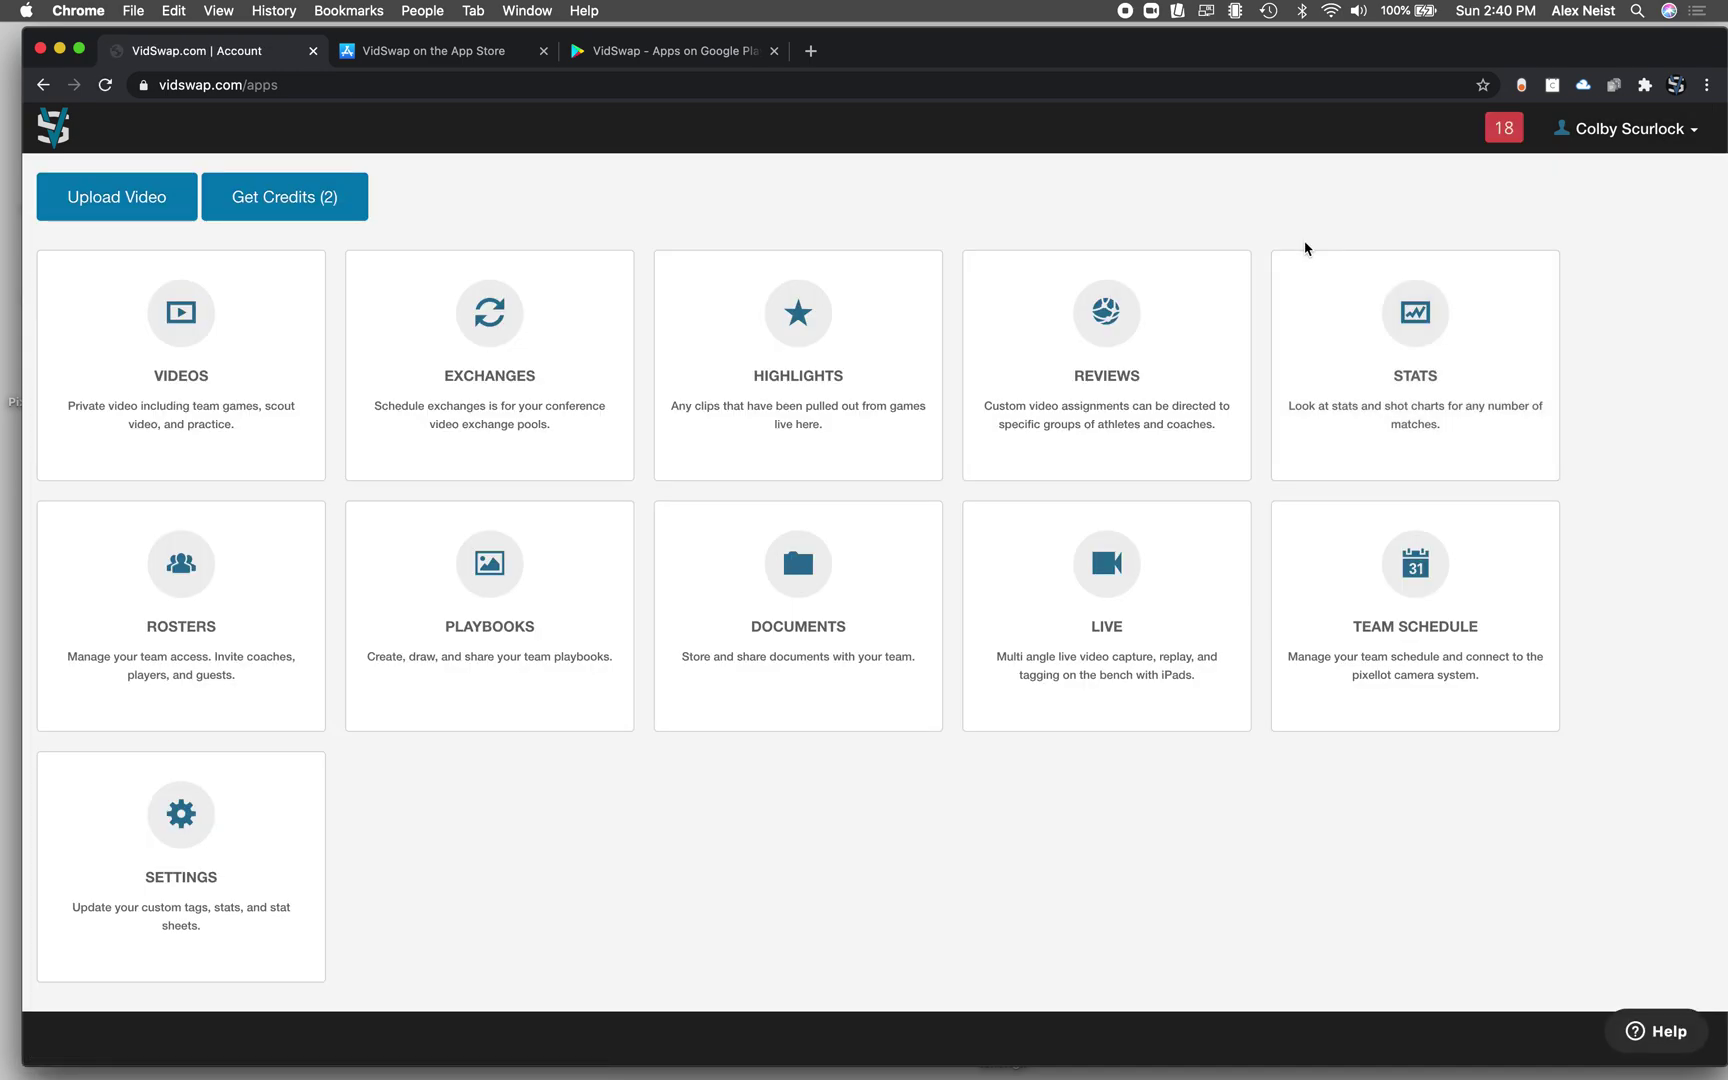
# - Open the Help chat bubble, drag the Pixellot Support contact slide into view, then close the slide
pyautogui.click(1660, 1030)
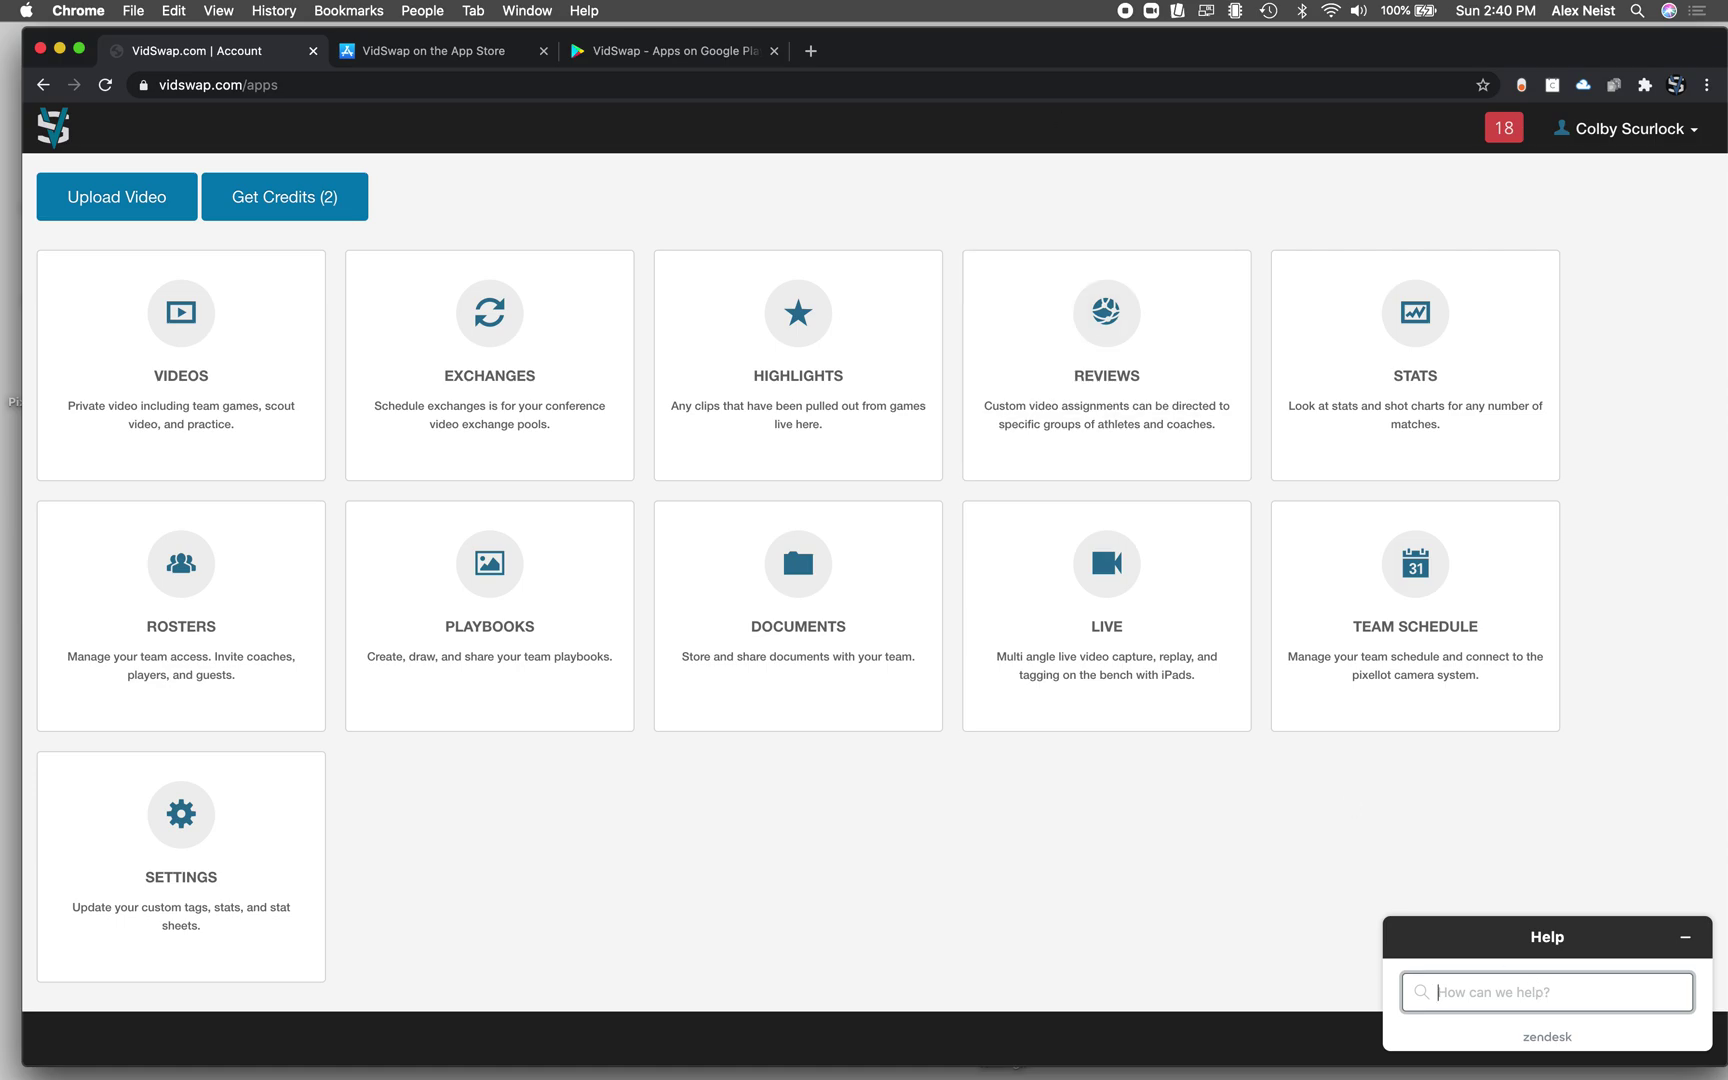
pyautogui.moveTo(1727, 50); pyautogui.dragTo(594, 47)
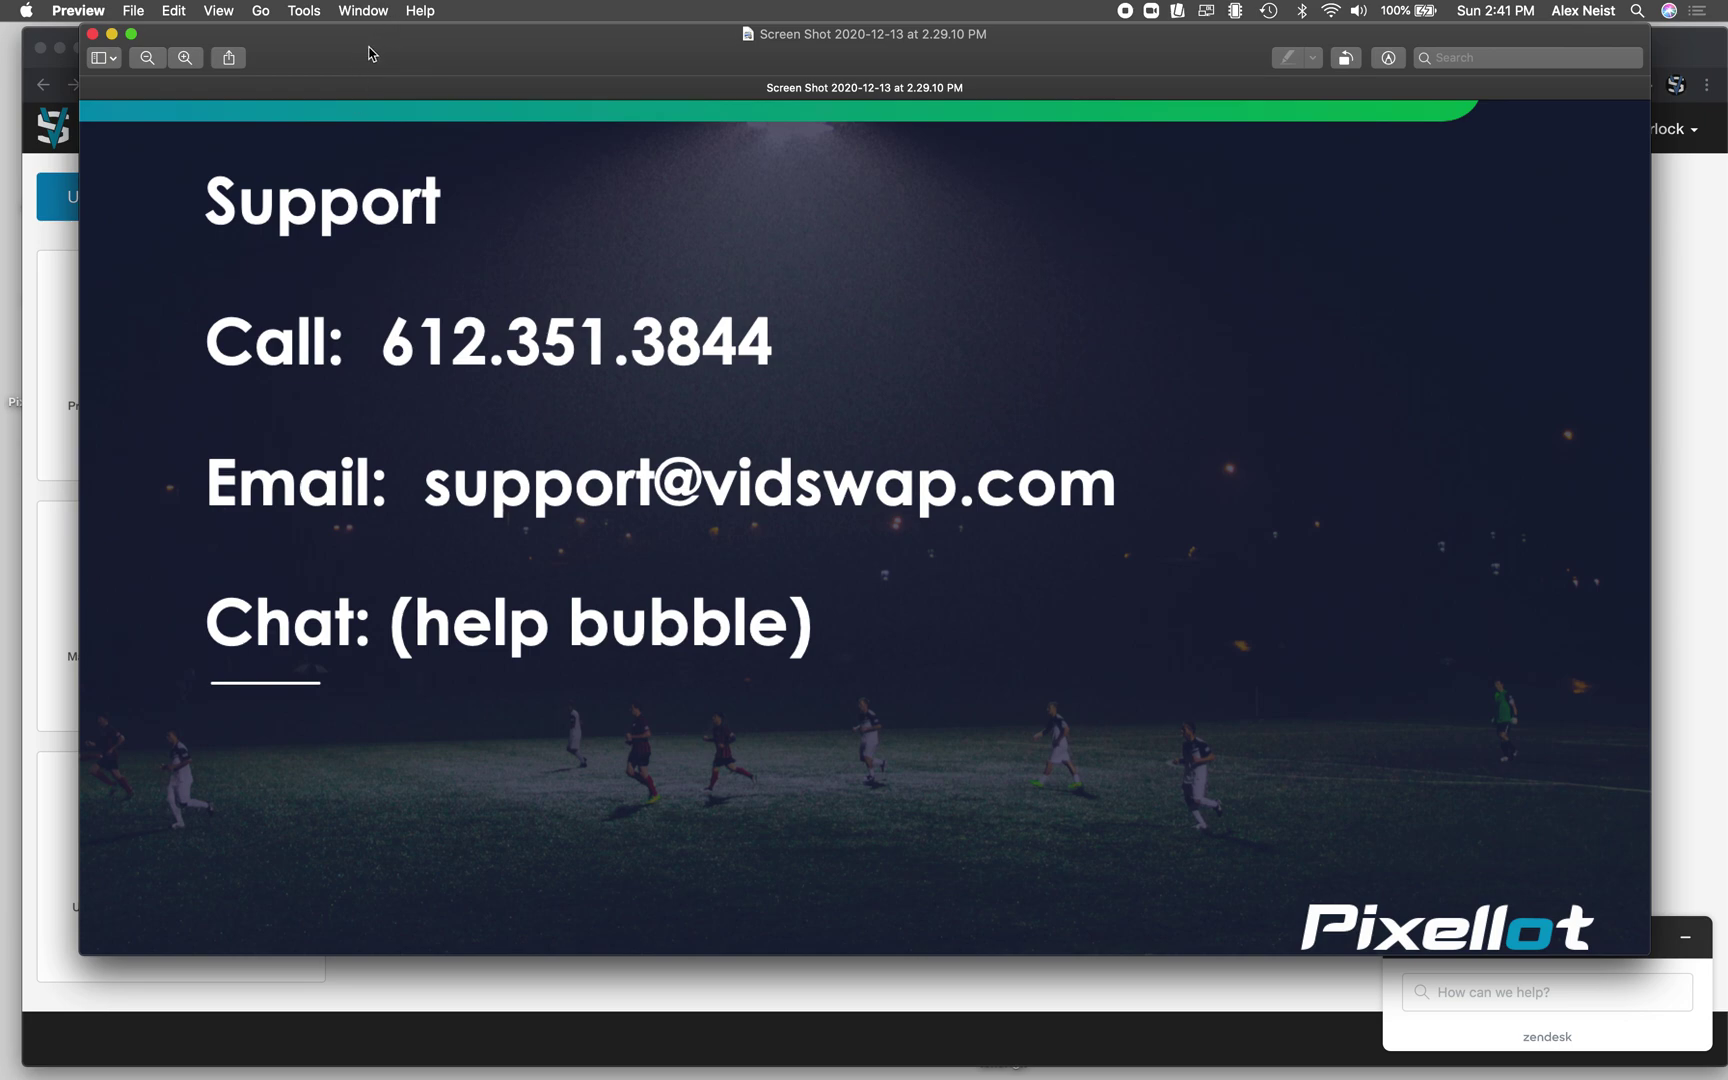
pyautogui.press('super+w')
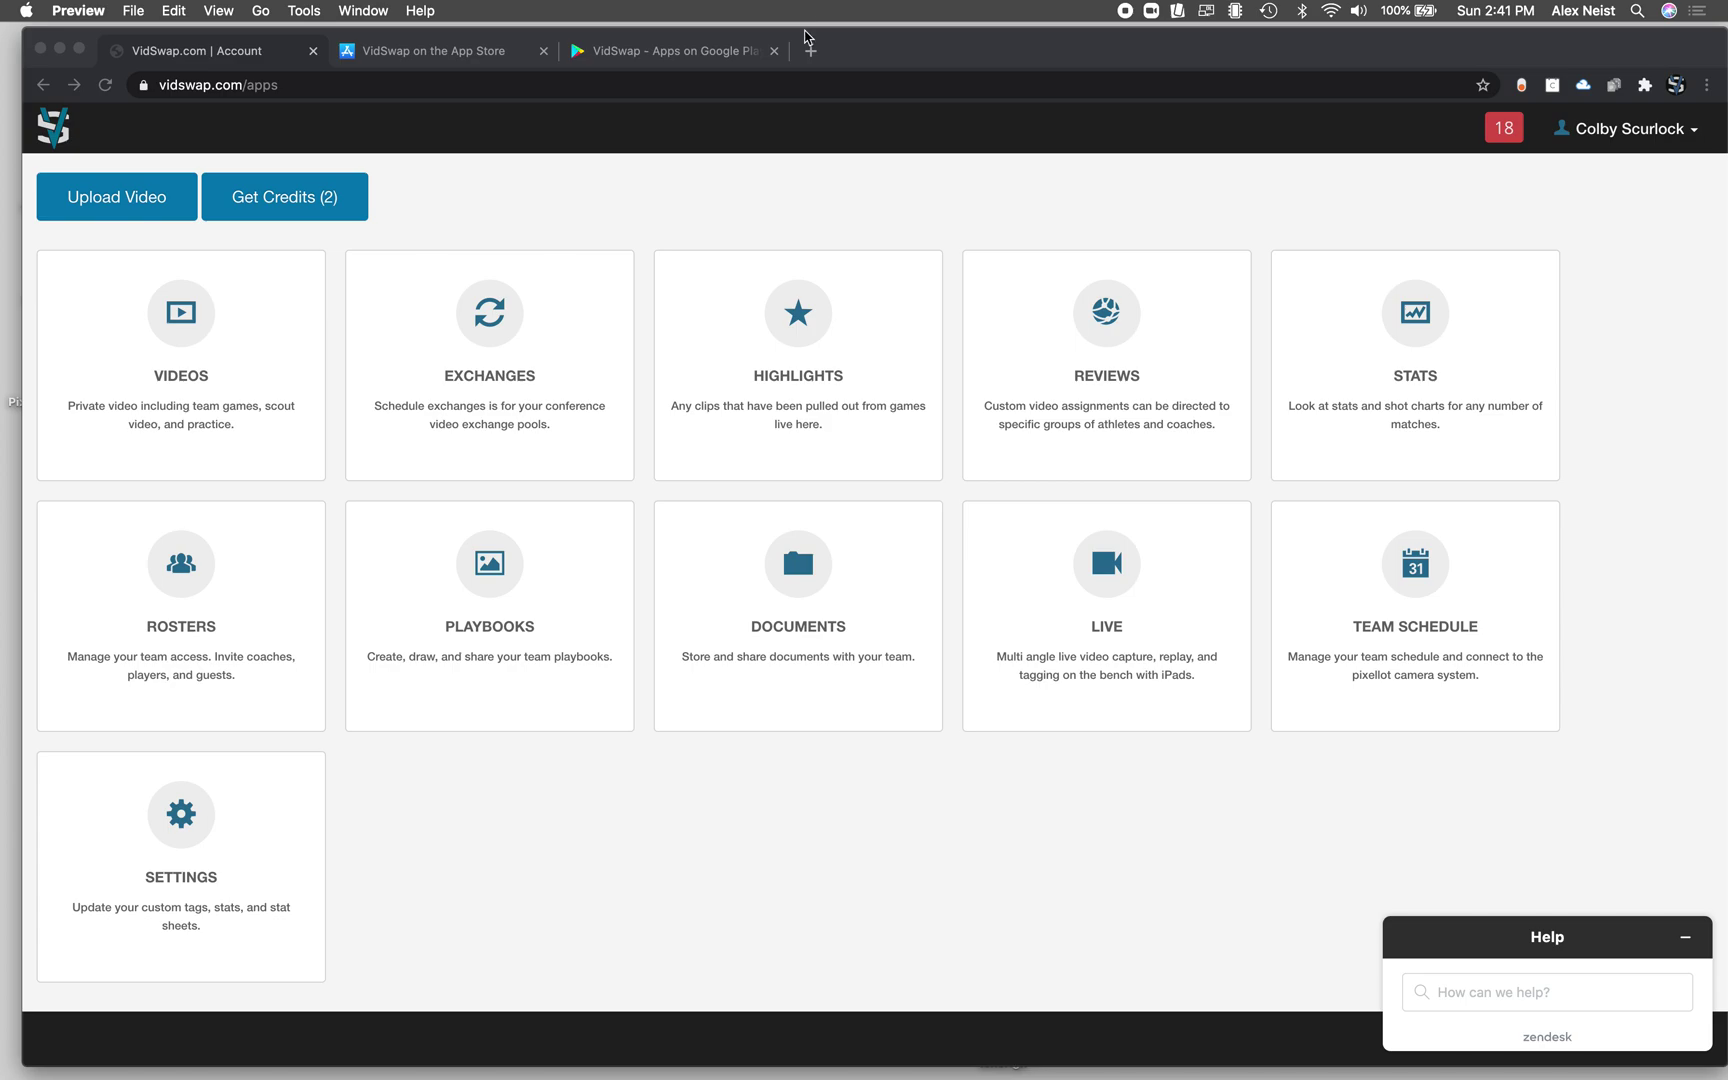
# - View VidSwap's App Store and Google Play listings in Chrome, then return to the apps dashboard
pyautogui.click(715, 176)
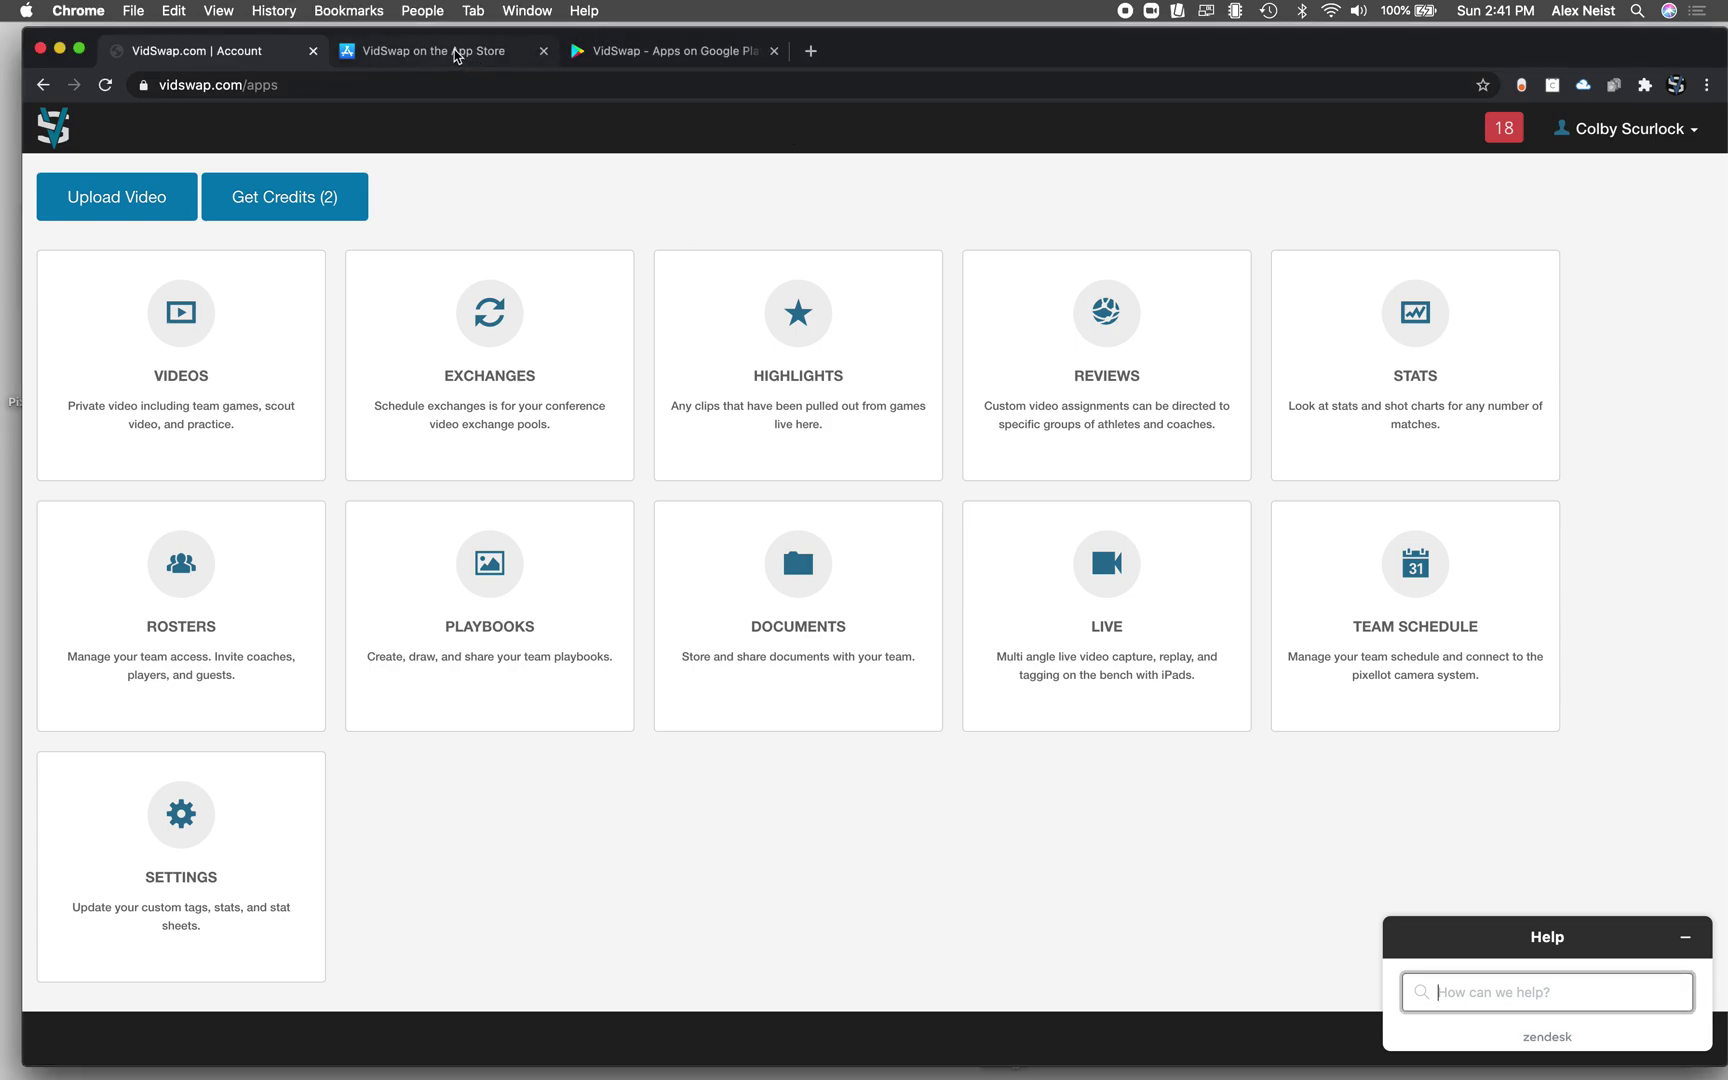
pyautogui.click(455, 55)
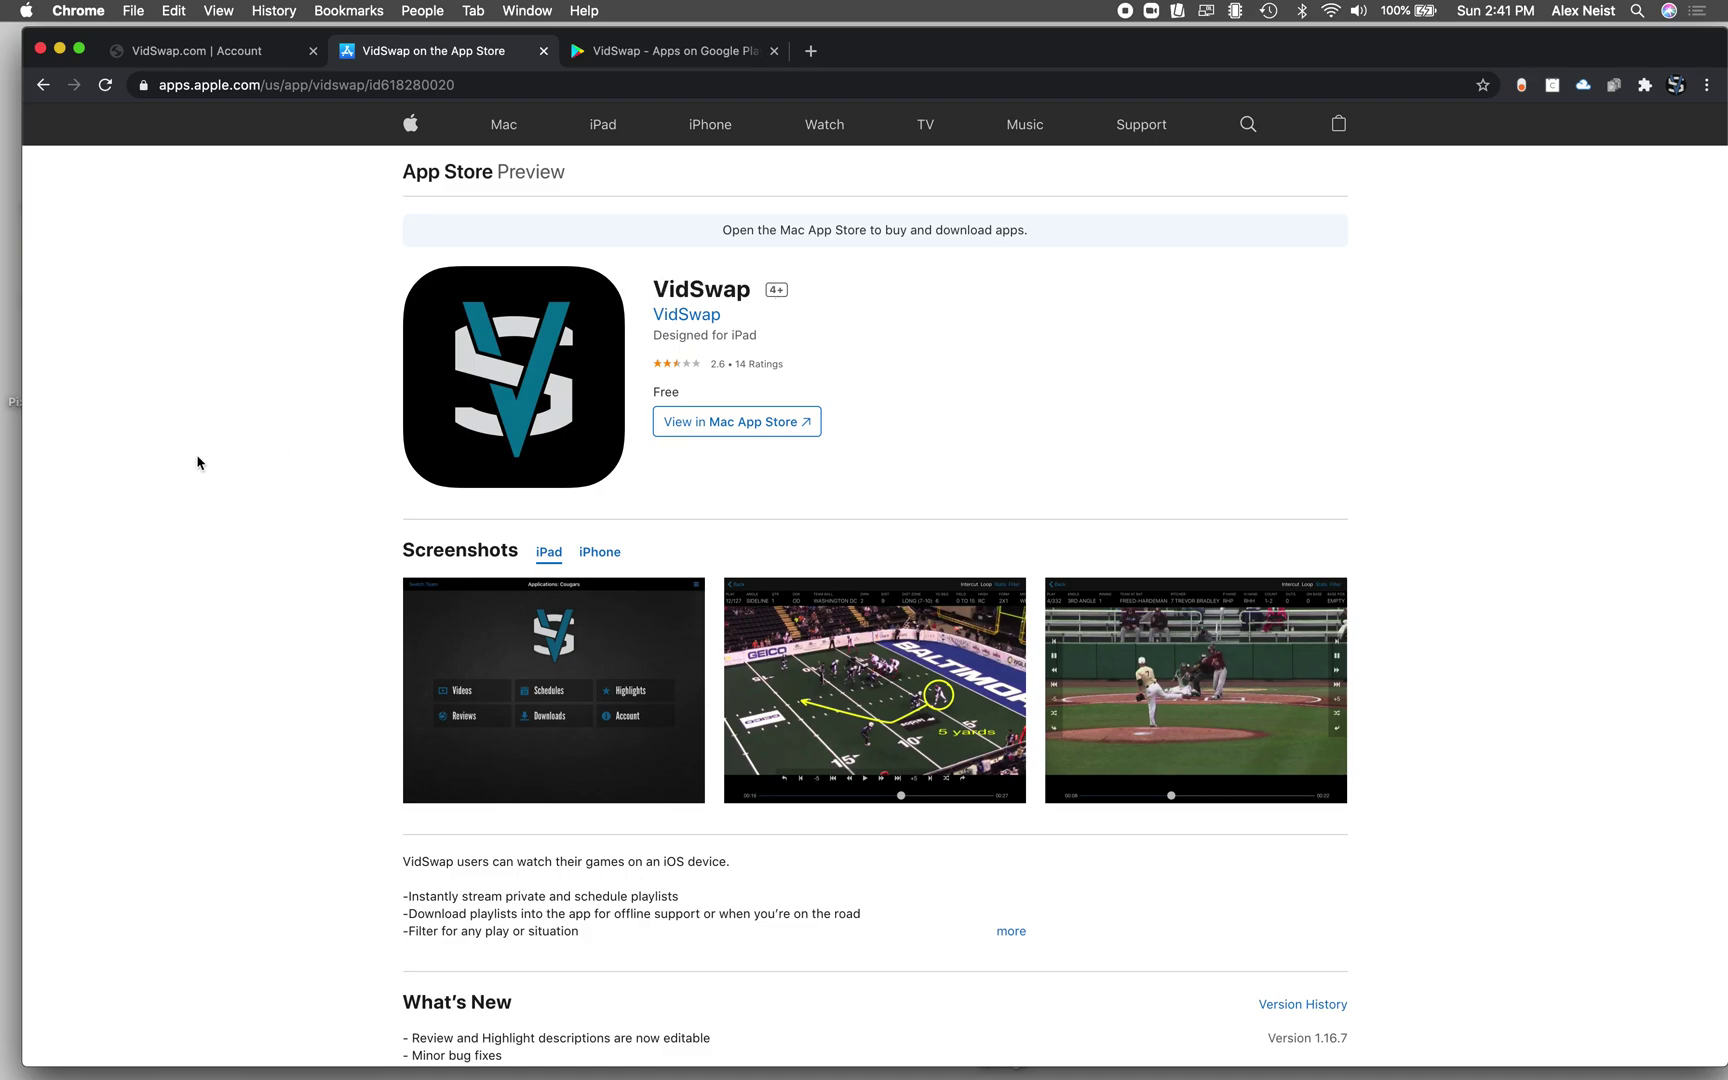
pyautogui.click(617, 60)
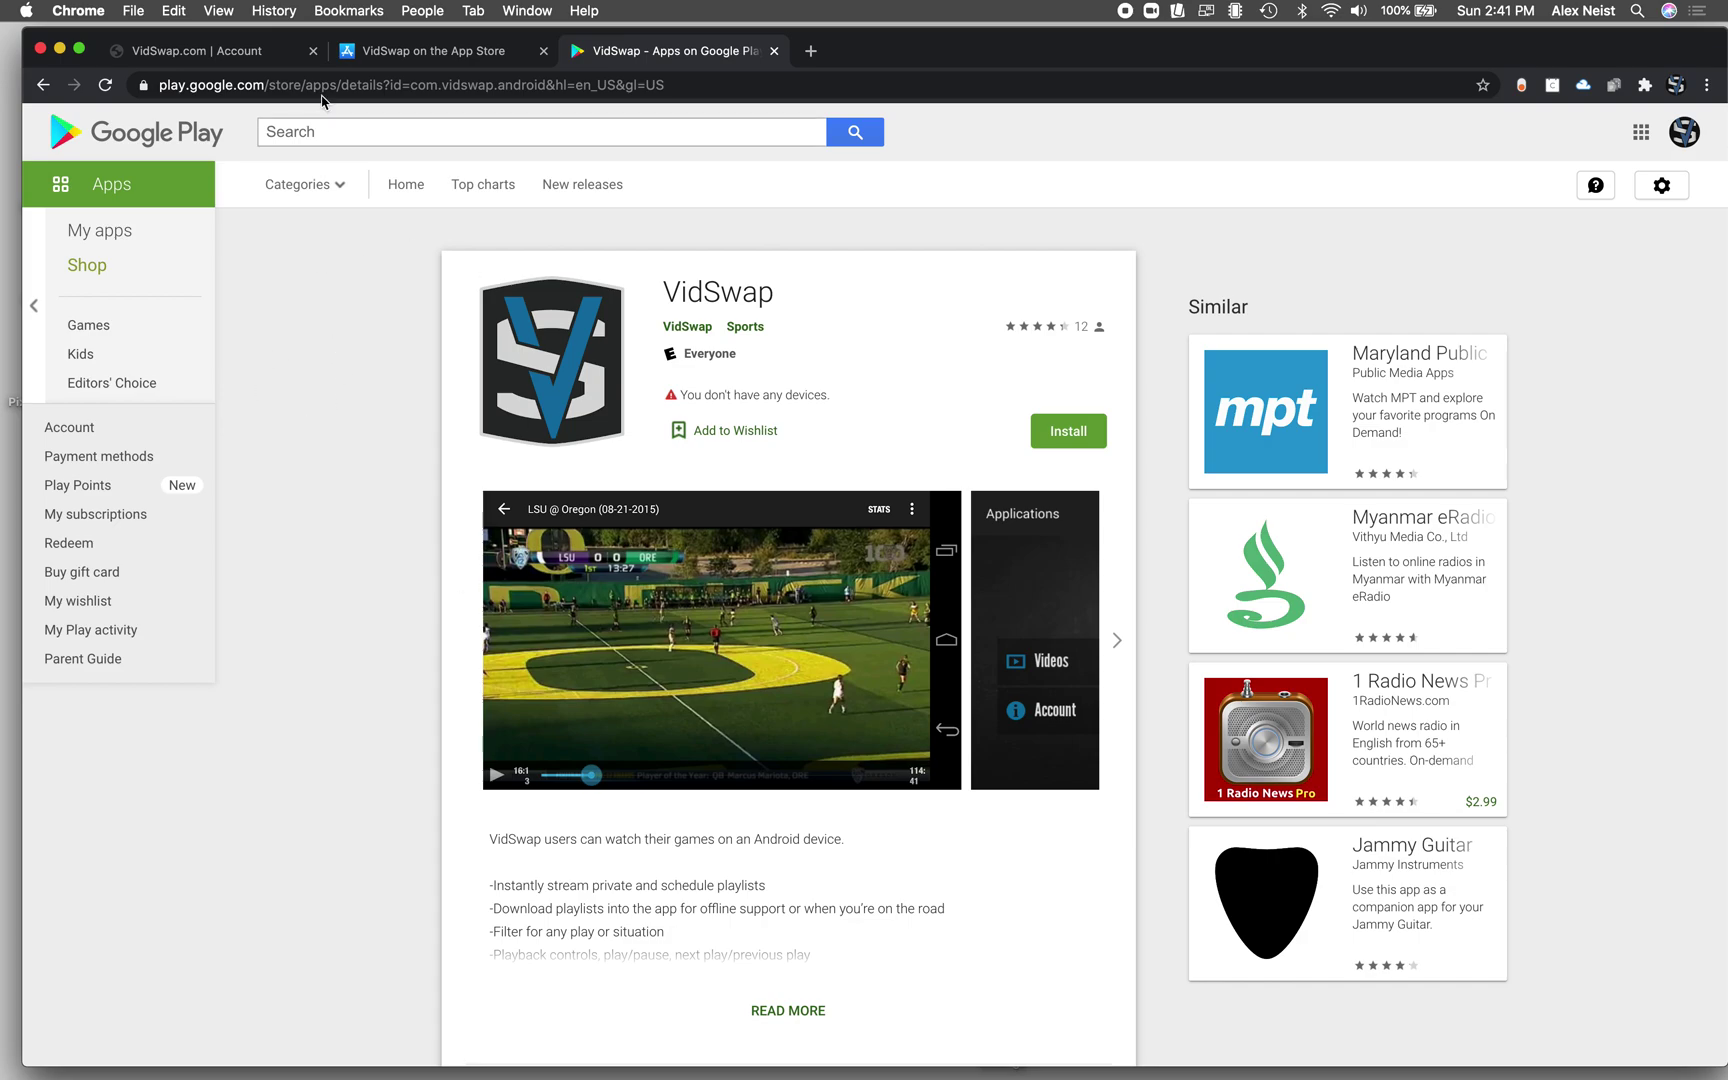
pyautogui.click(380, 52)
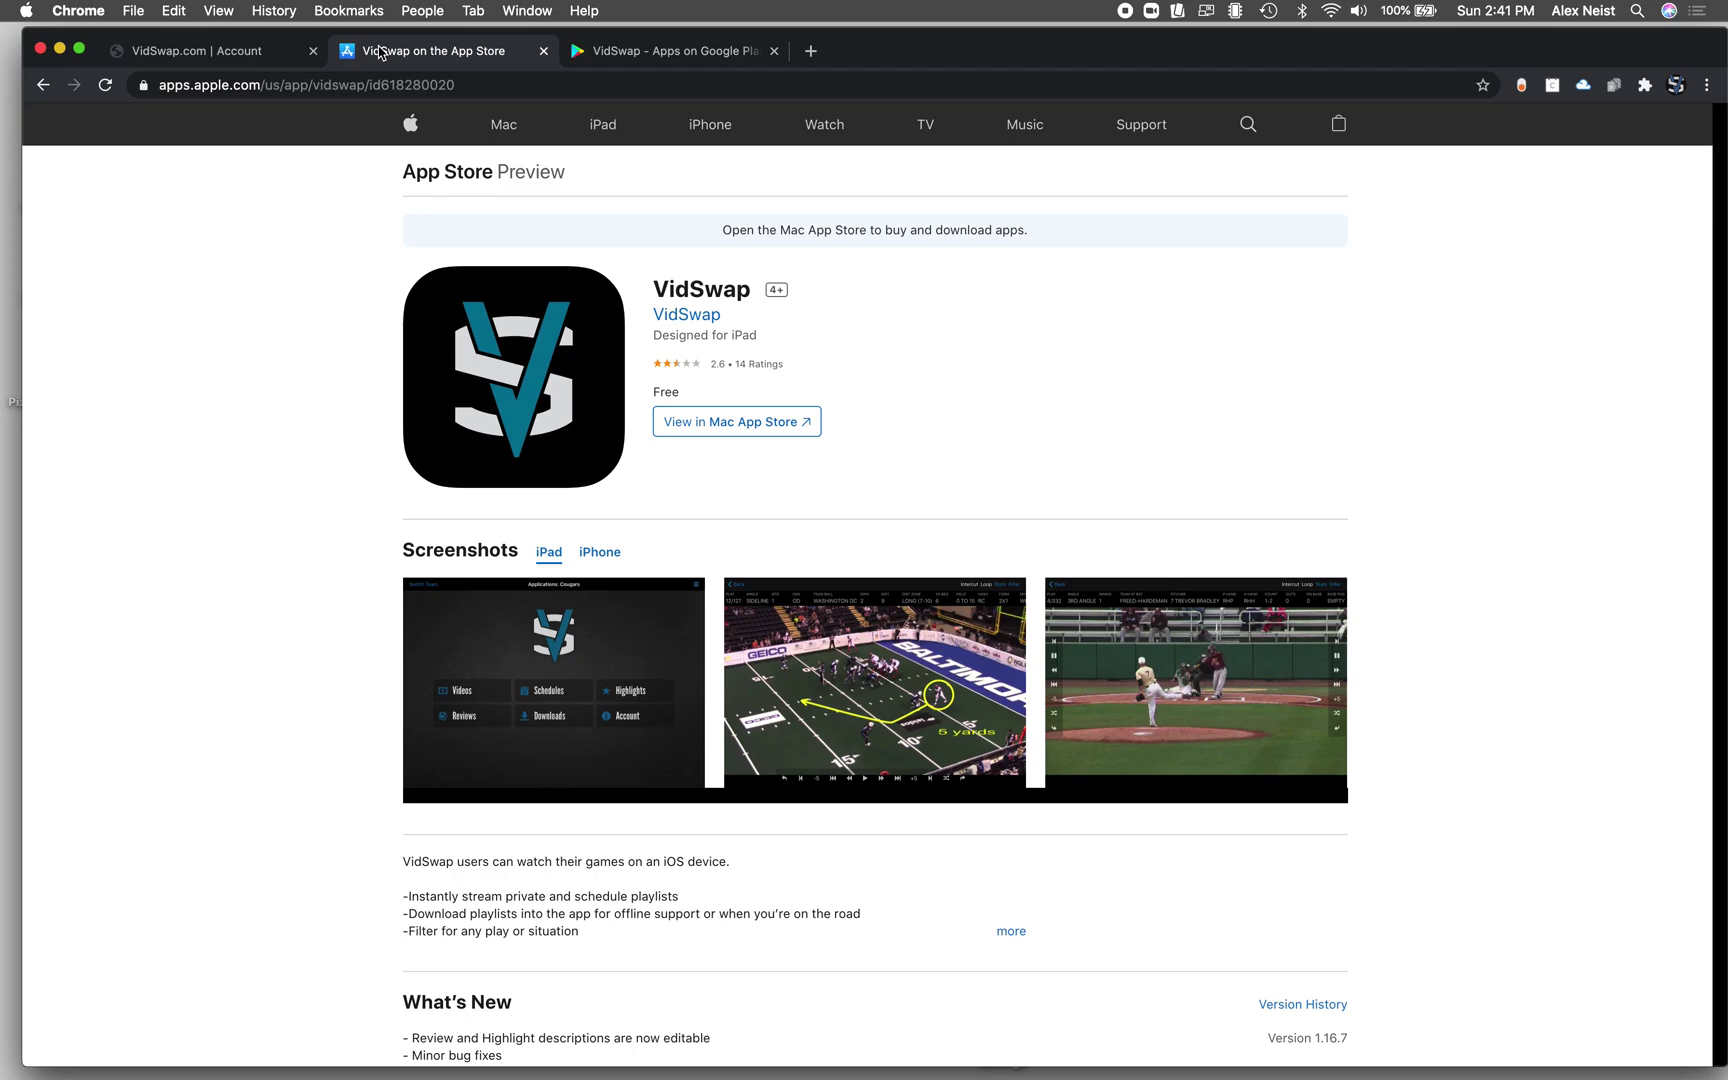
pyautogui.click(198, 55)
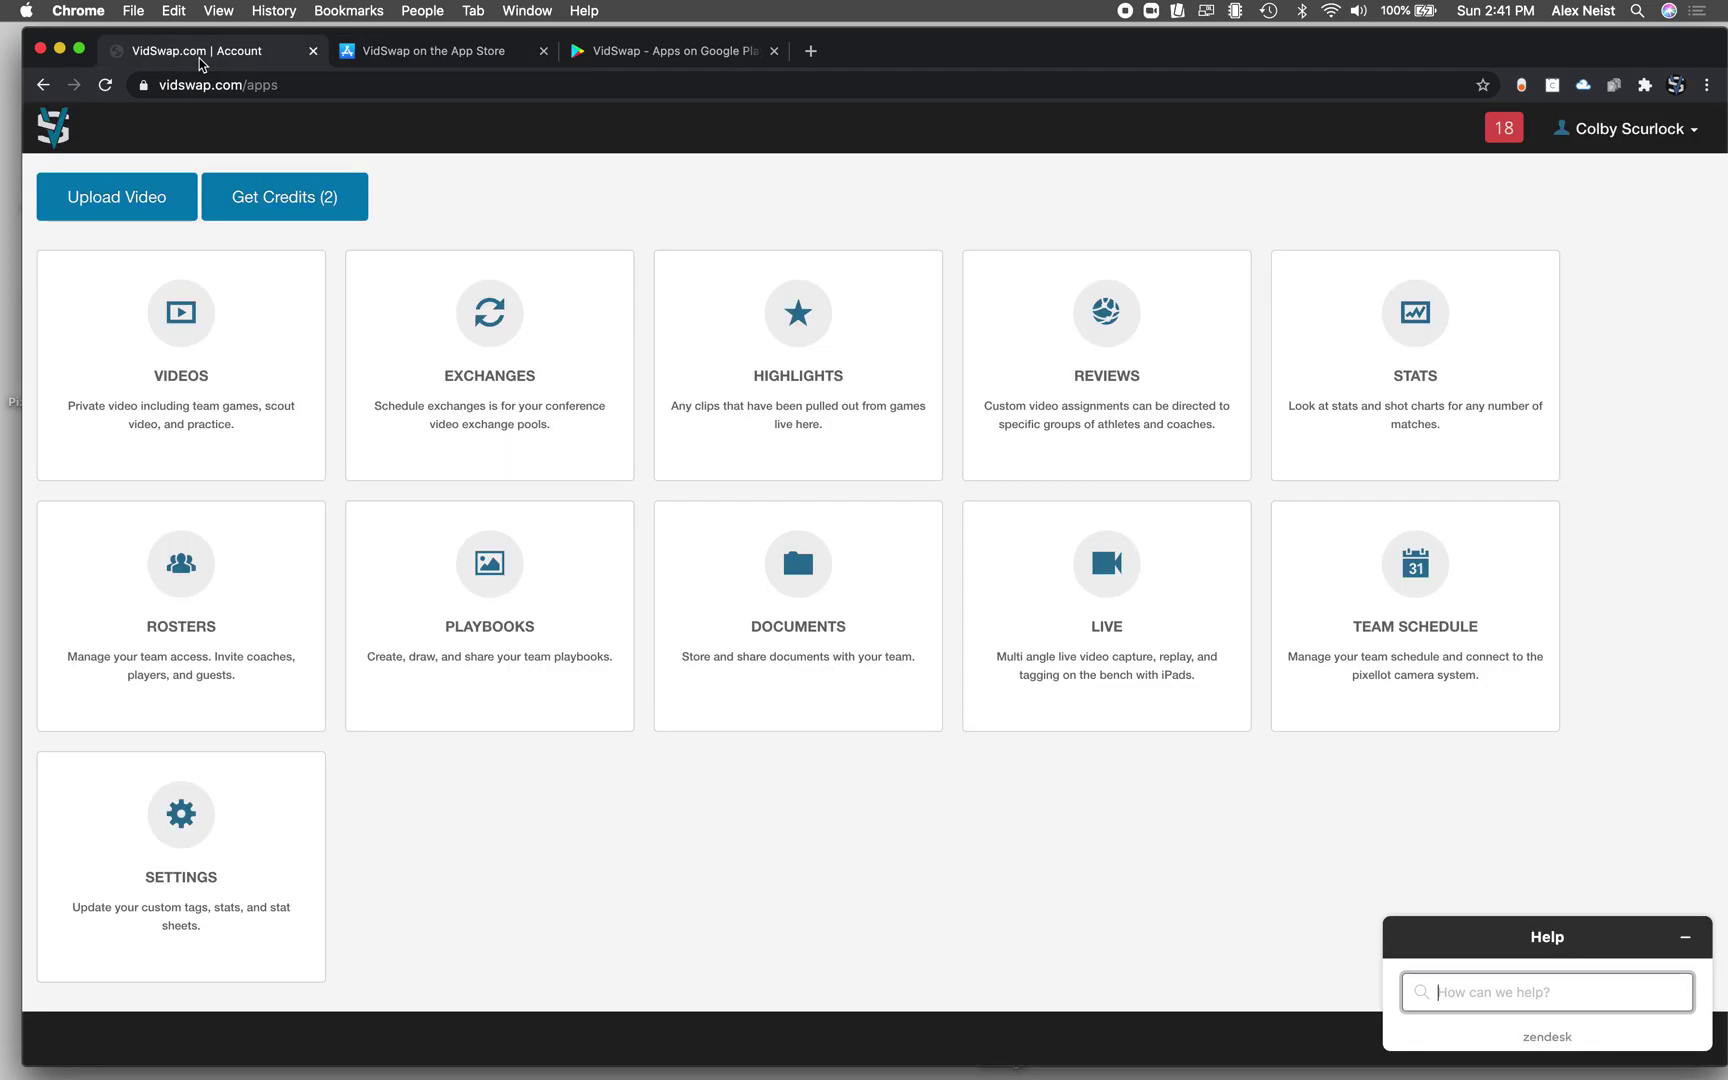
# - Minimize the Zendesk help panel and open the account options menu
pyautogui.click(1684, 941)
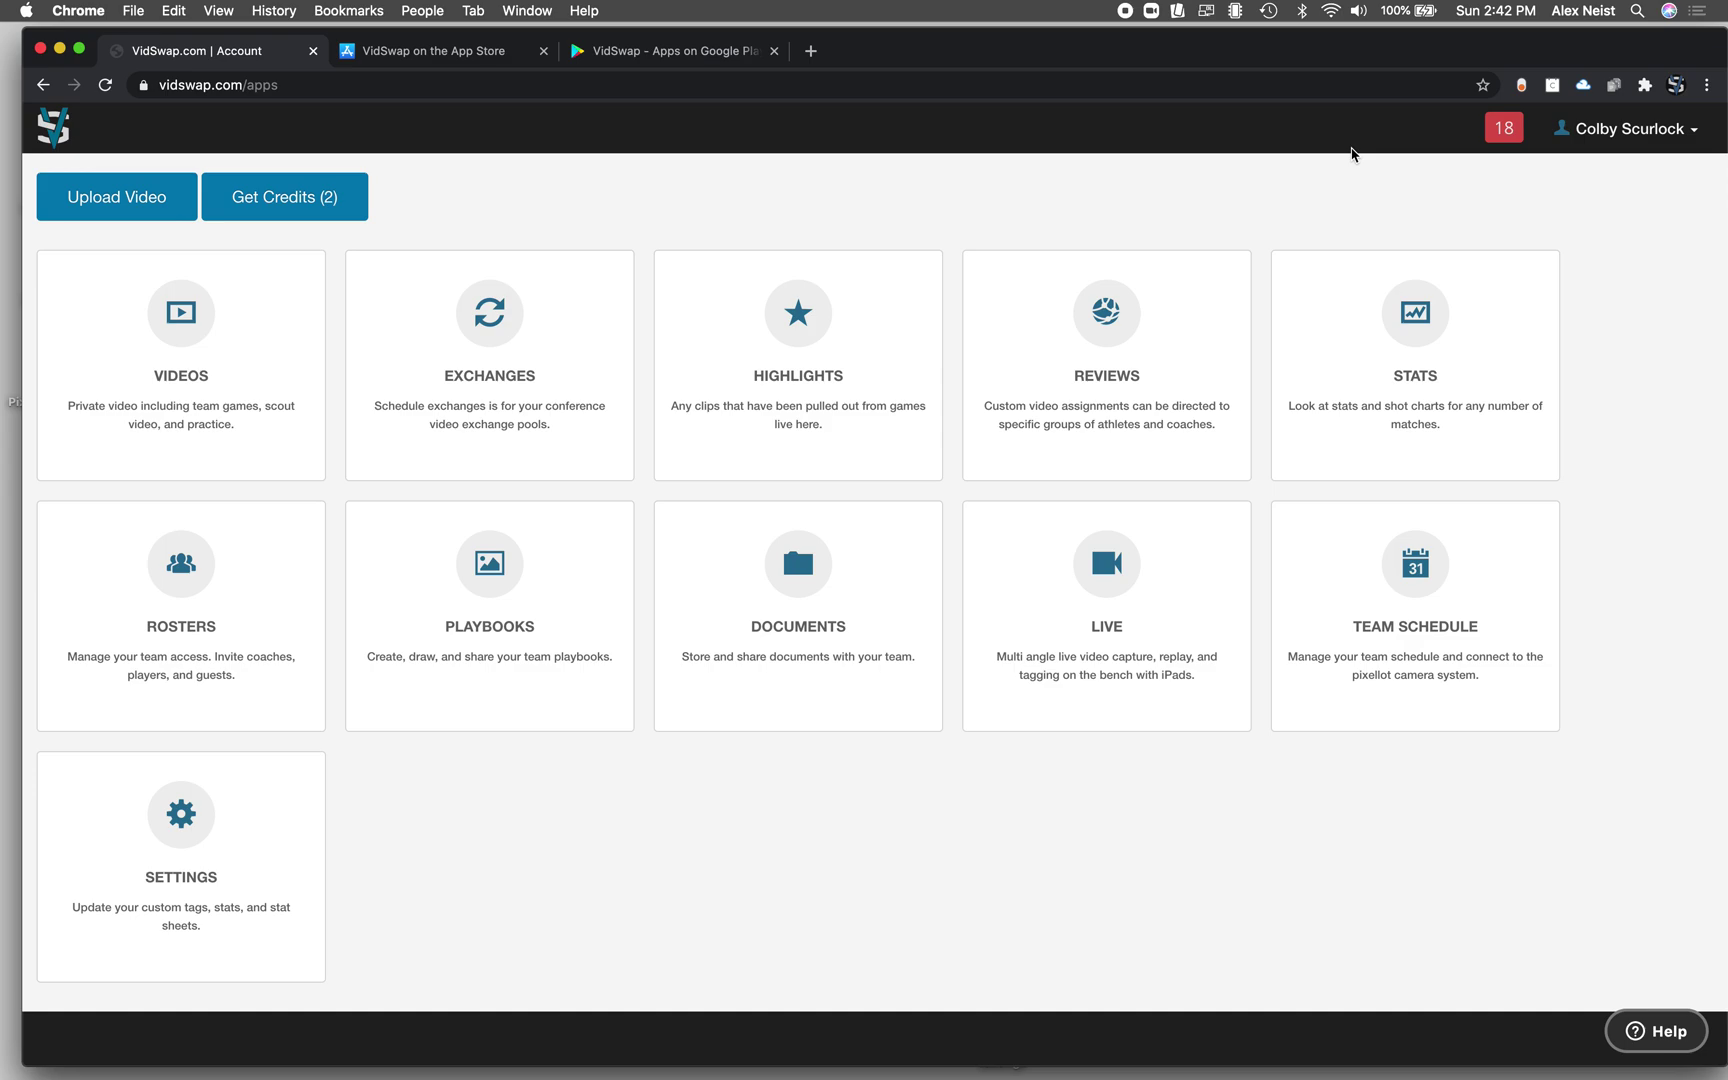
pyautogui.click(1690, 135)
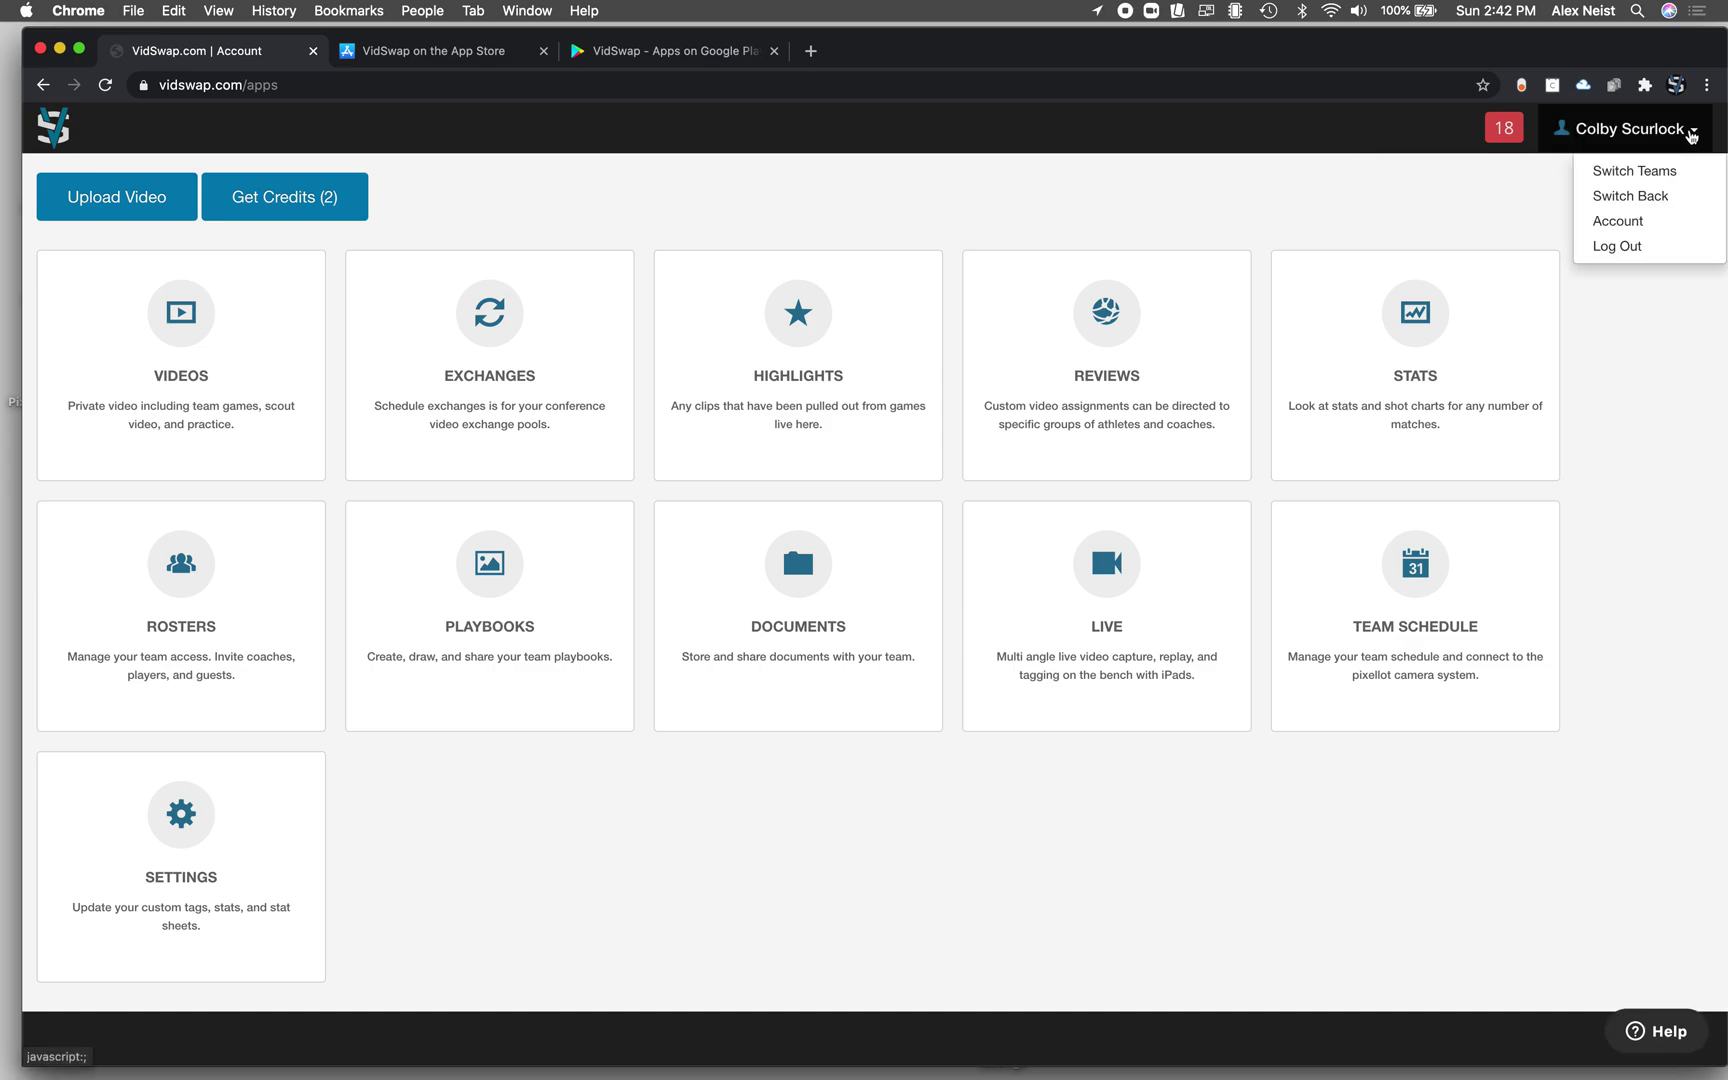
# - Choose Switch Teams and switch to the Pixellot Men's Basketball row
pyautogui.click(1645, 176)
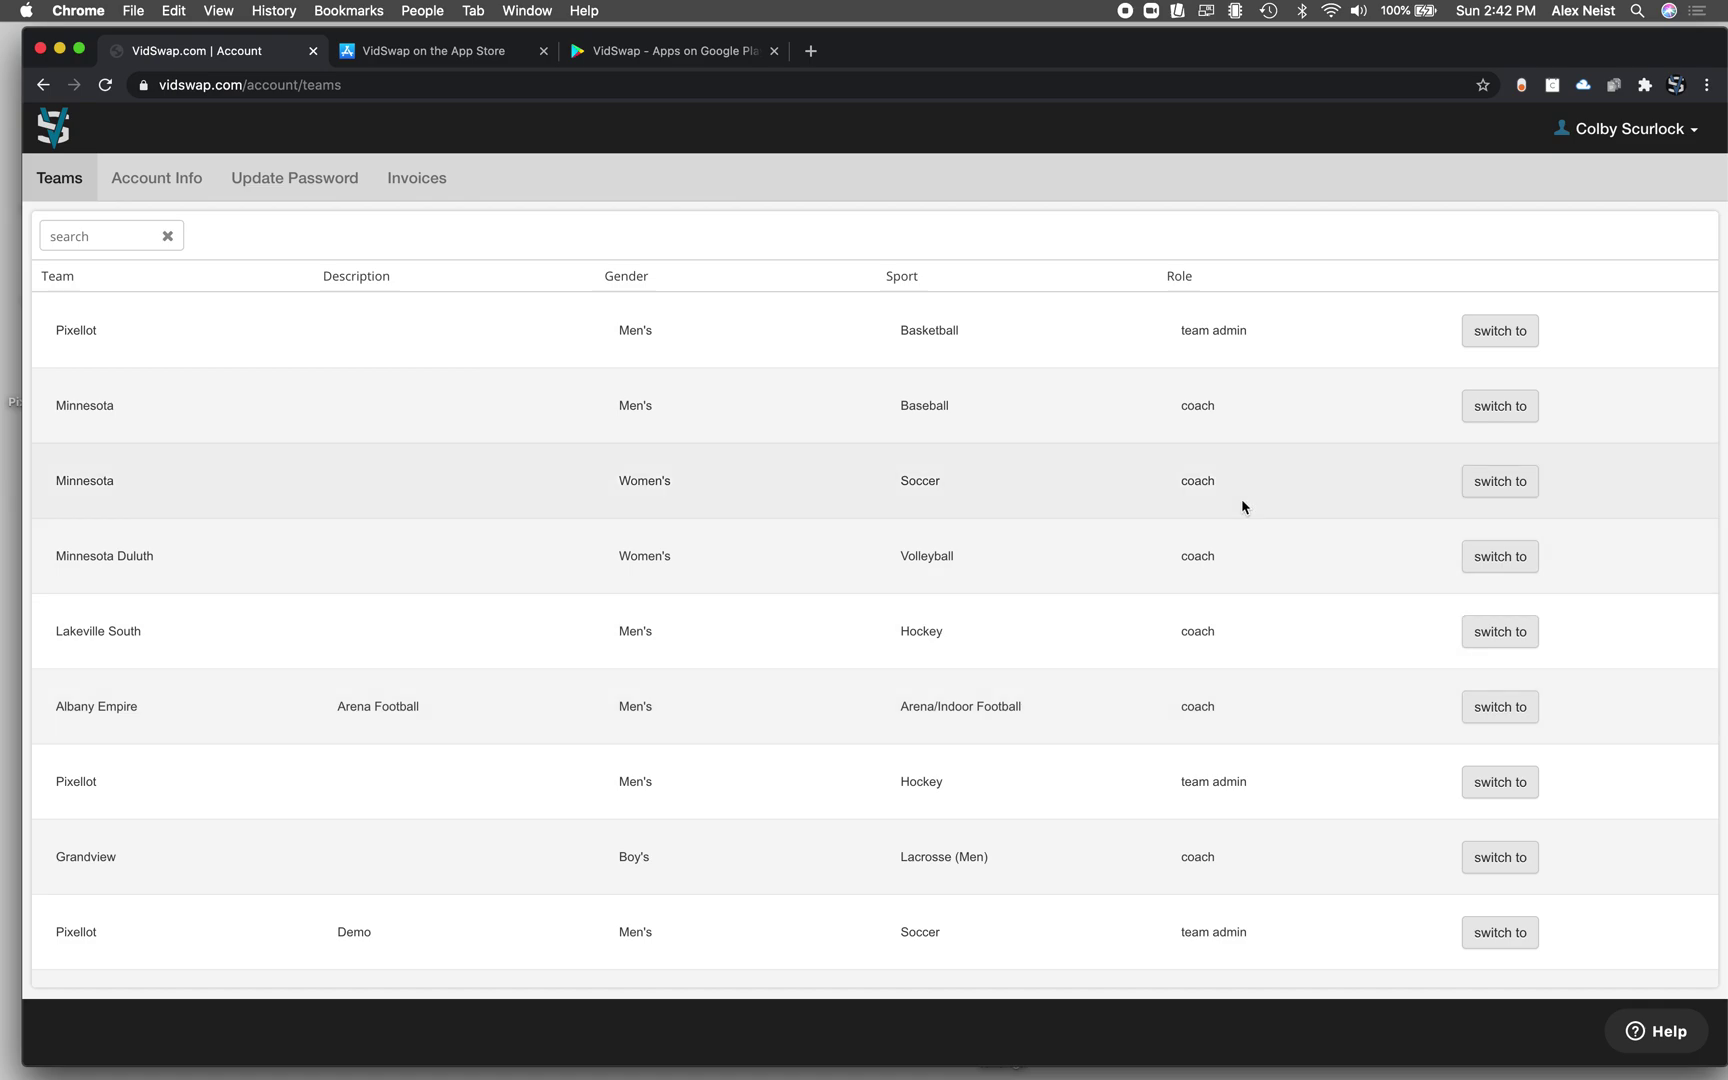
pyautogui.click(1493, 338)
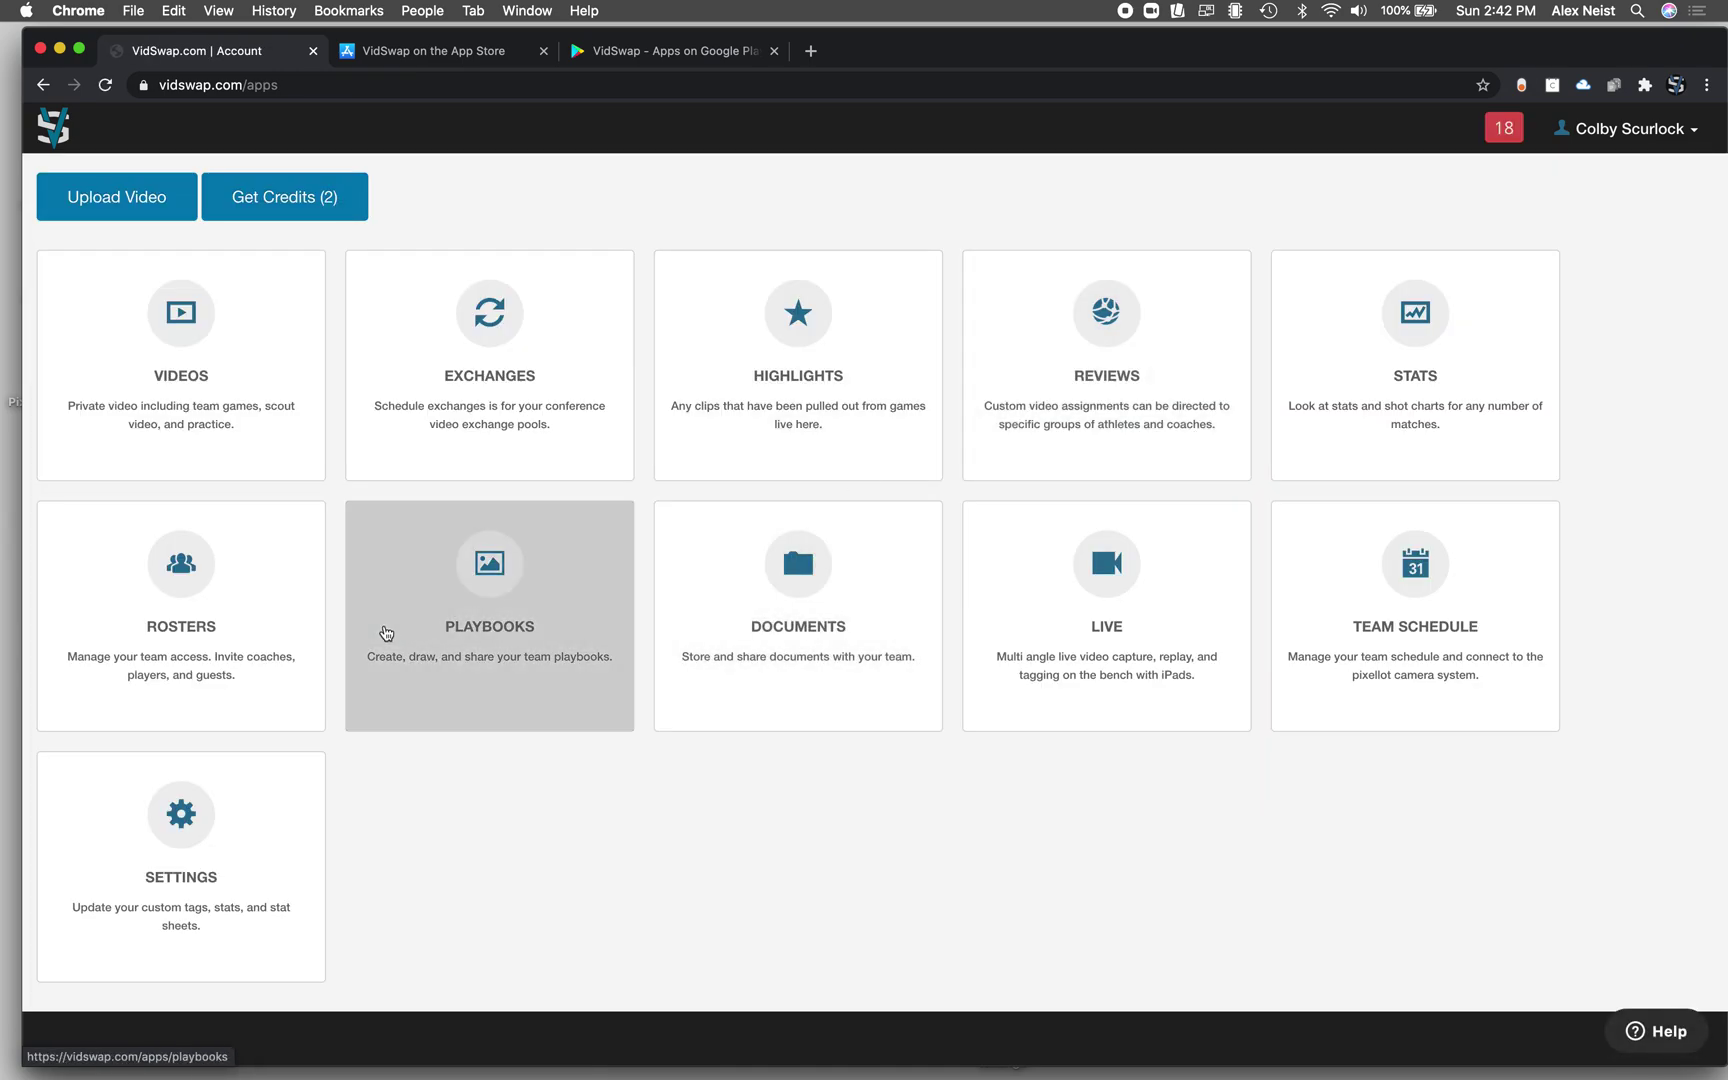
# - Show the Rosters Coaches tab, open an Add Coach form, then close it without saving
pyautogui.click(240, 586)
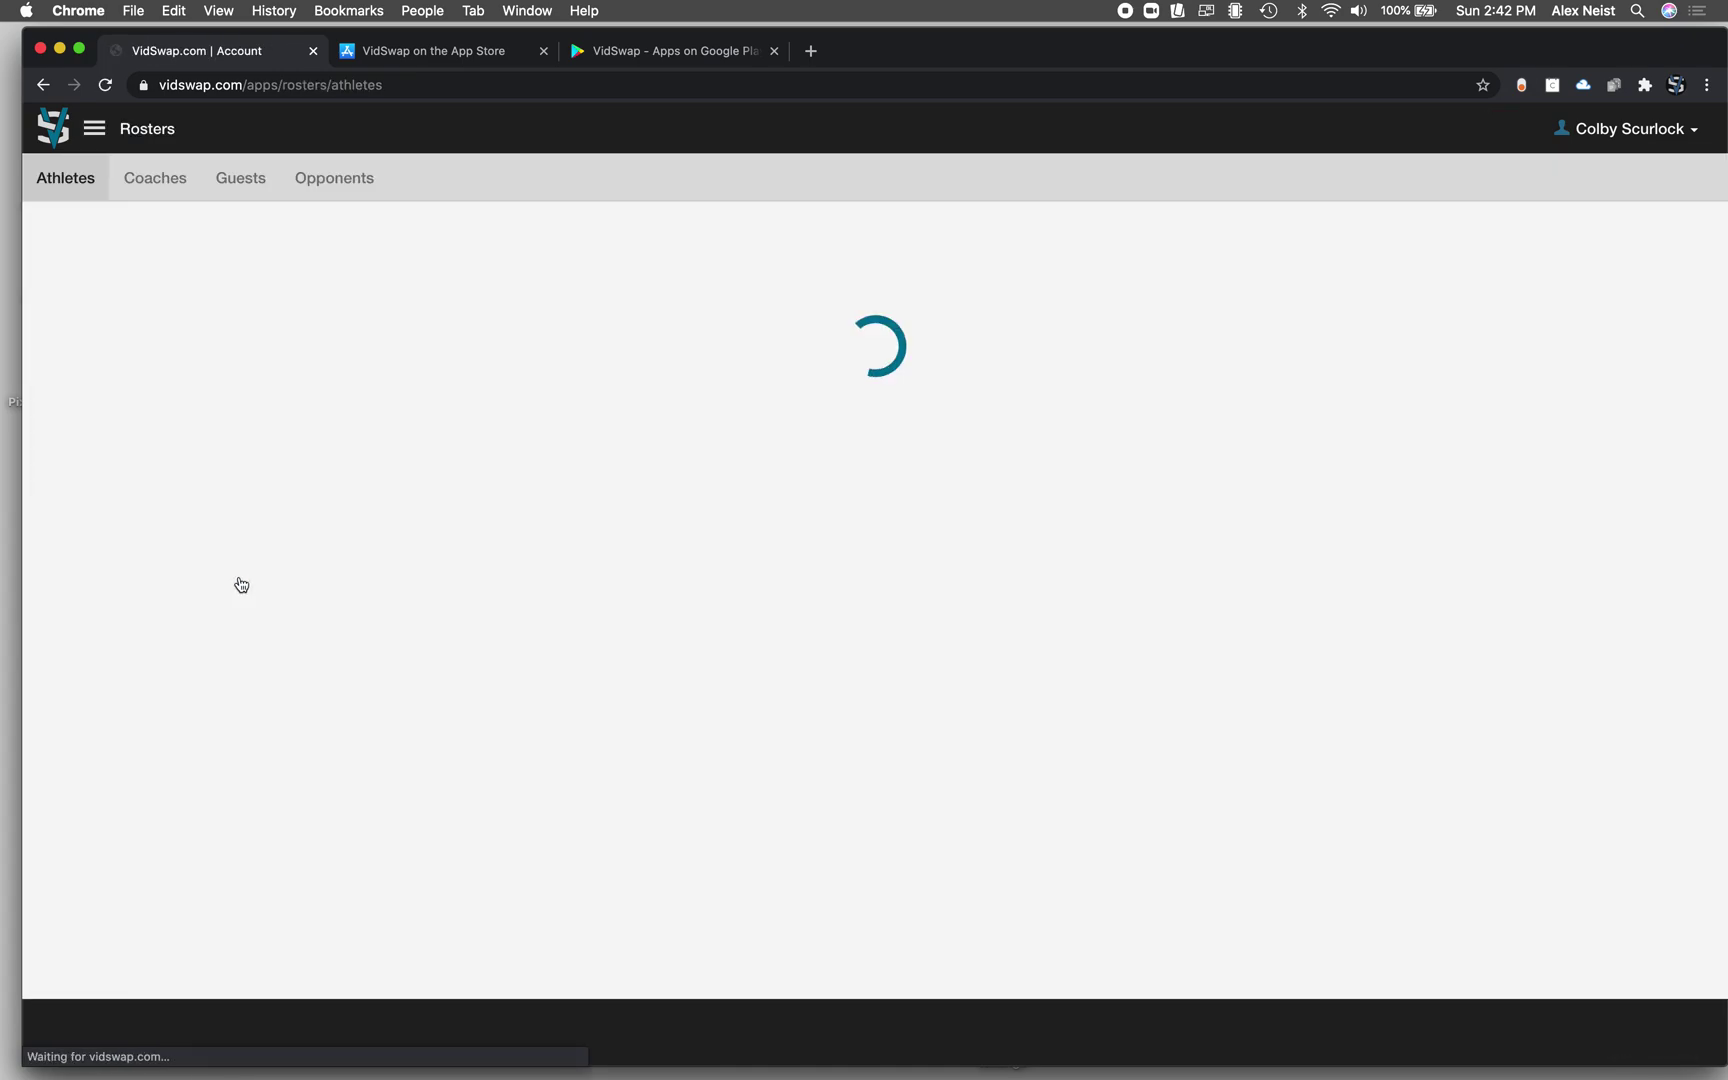
pyautogui.click(138, 196)
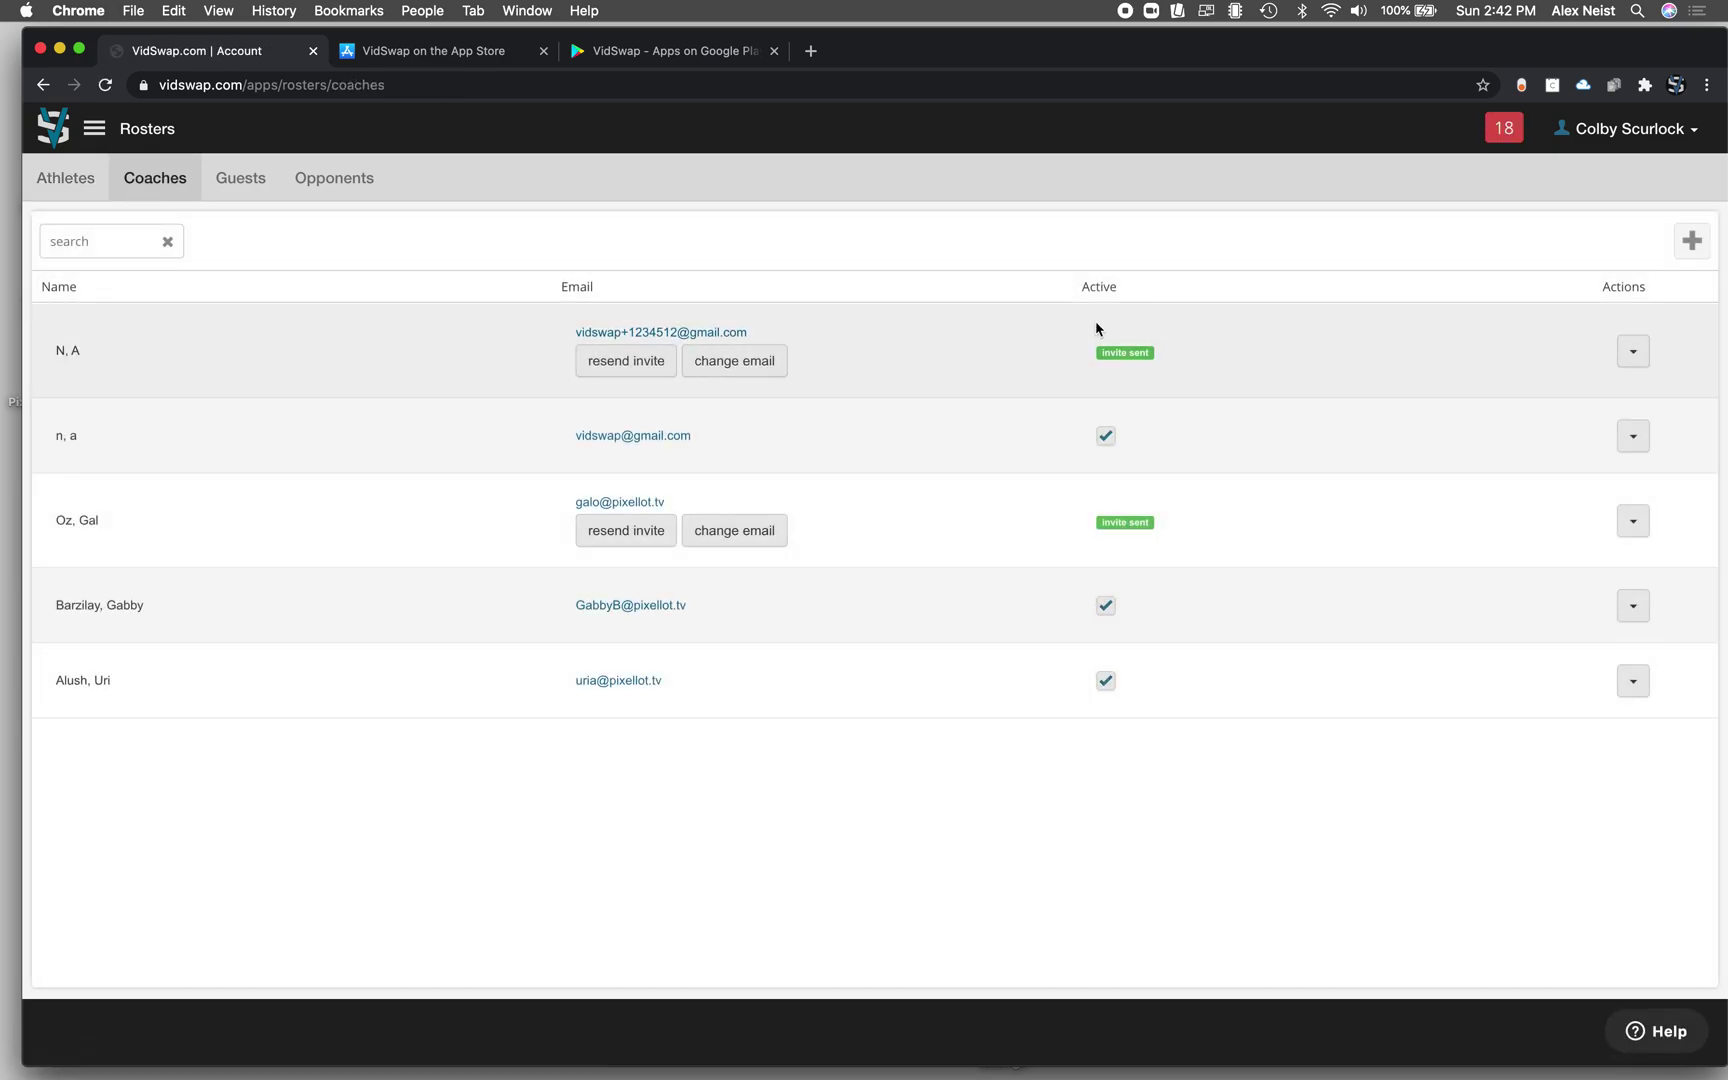
pyautogui.click(1691, 240)
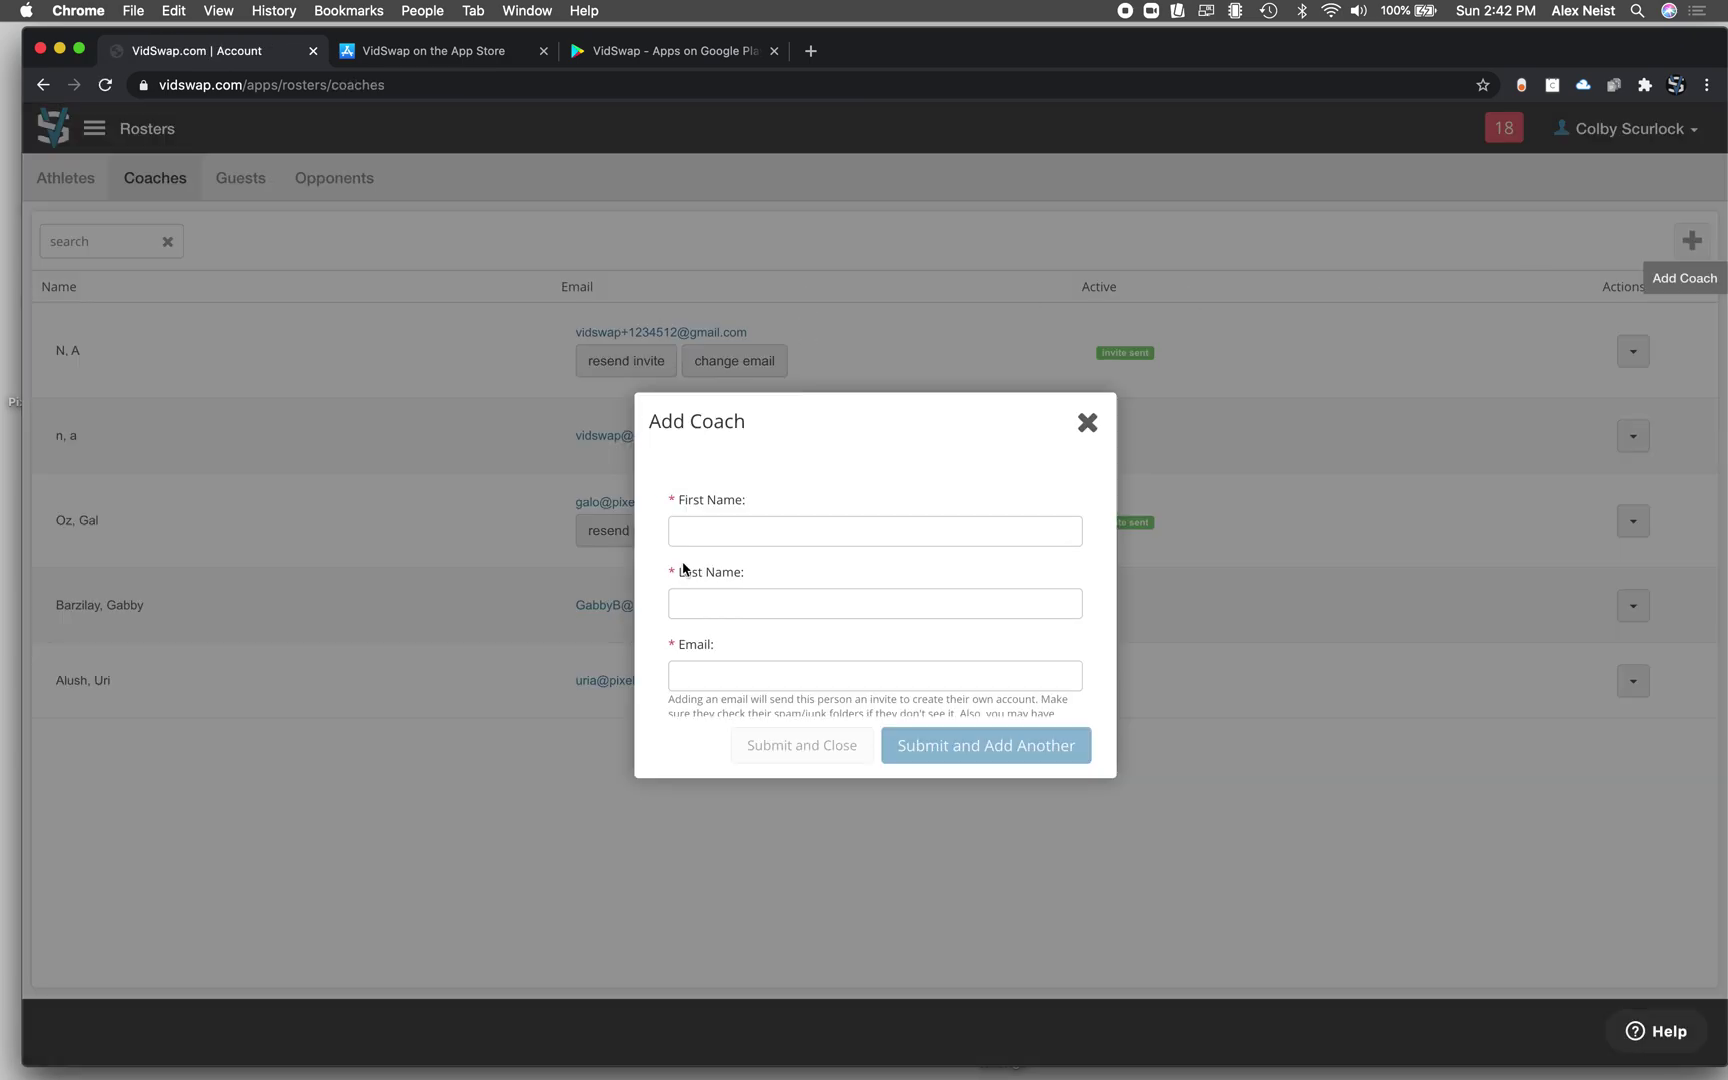
pyautogui.click(737, 522)
pyautogui.click(701, 493)
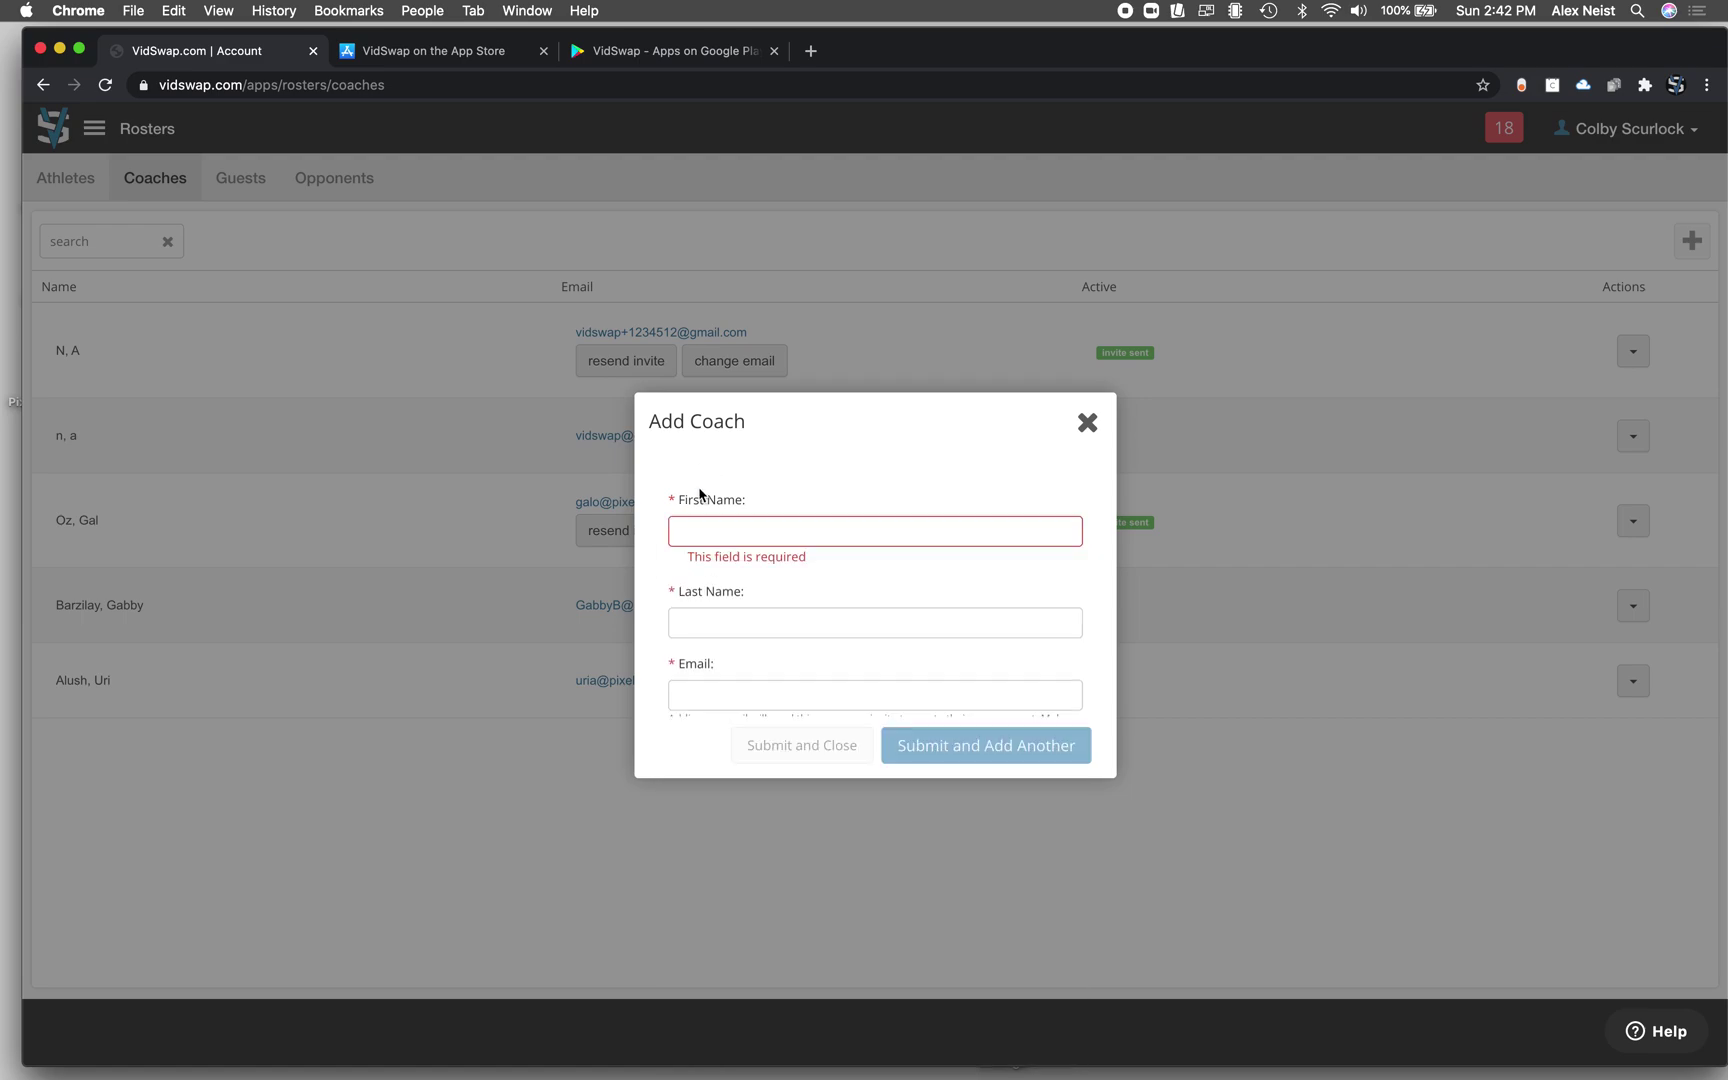
pyautogui.scroll(-2, 672, 627)
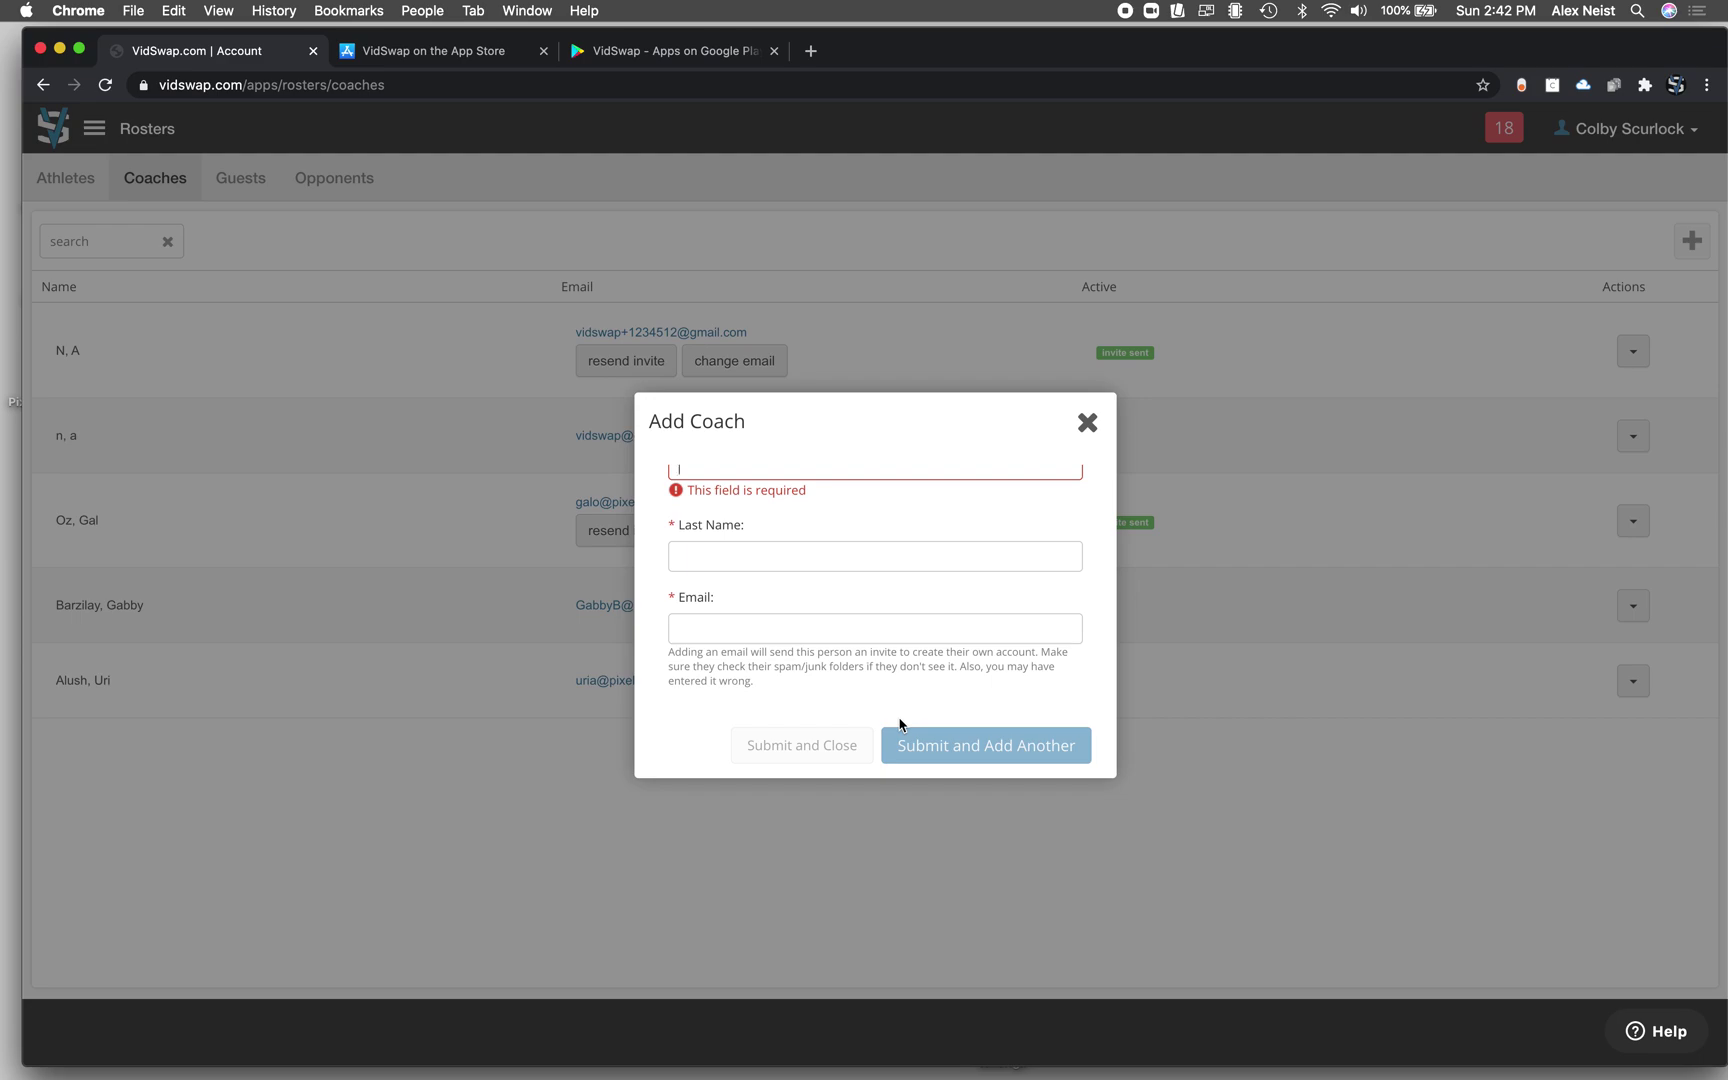
pyautogui.click(1086, 423)
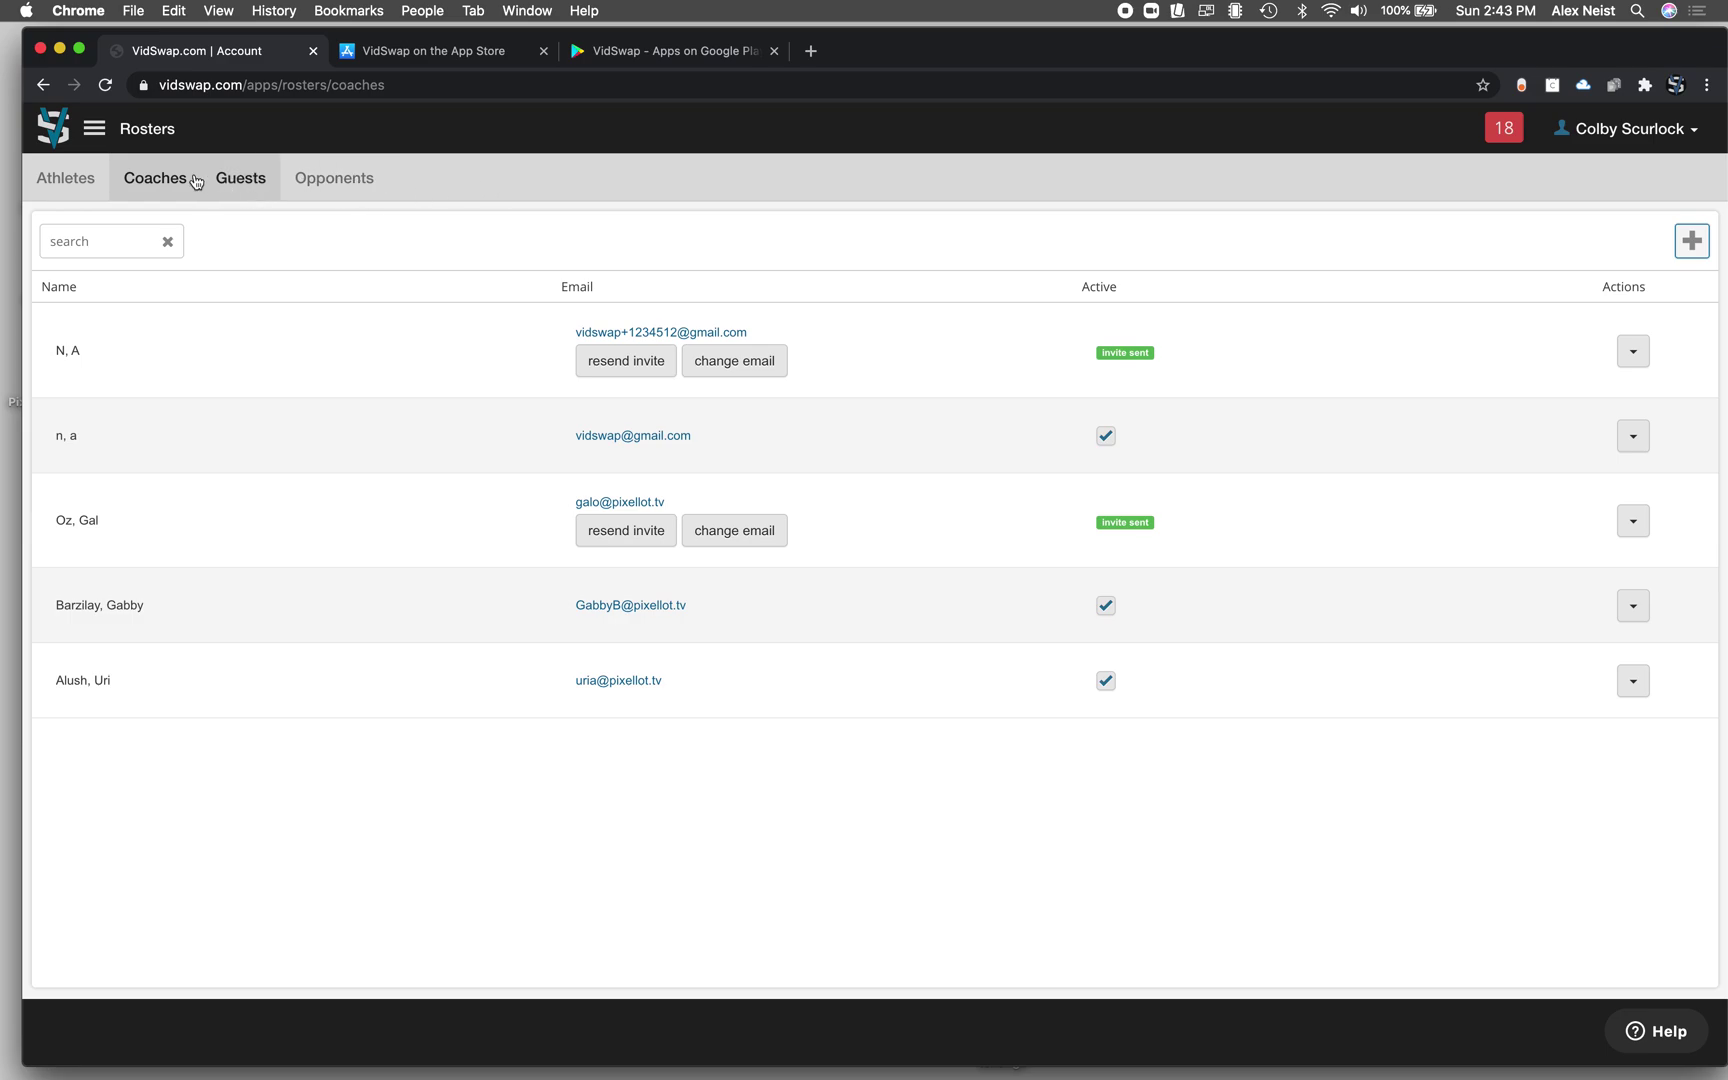
# - Show the Athletes roster and open an Add Athlete form, scrolling down to its permissions
pyautogui.click(73, 181)
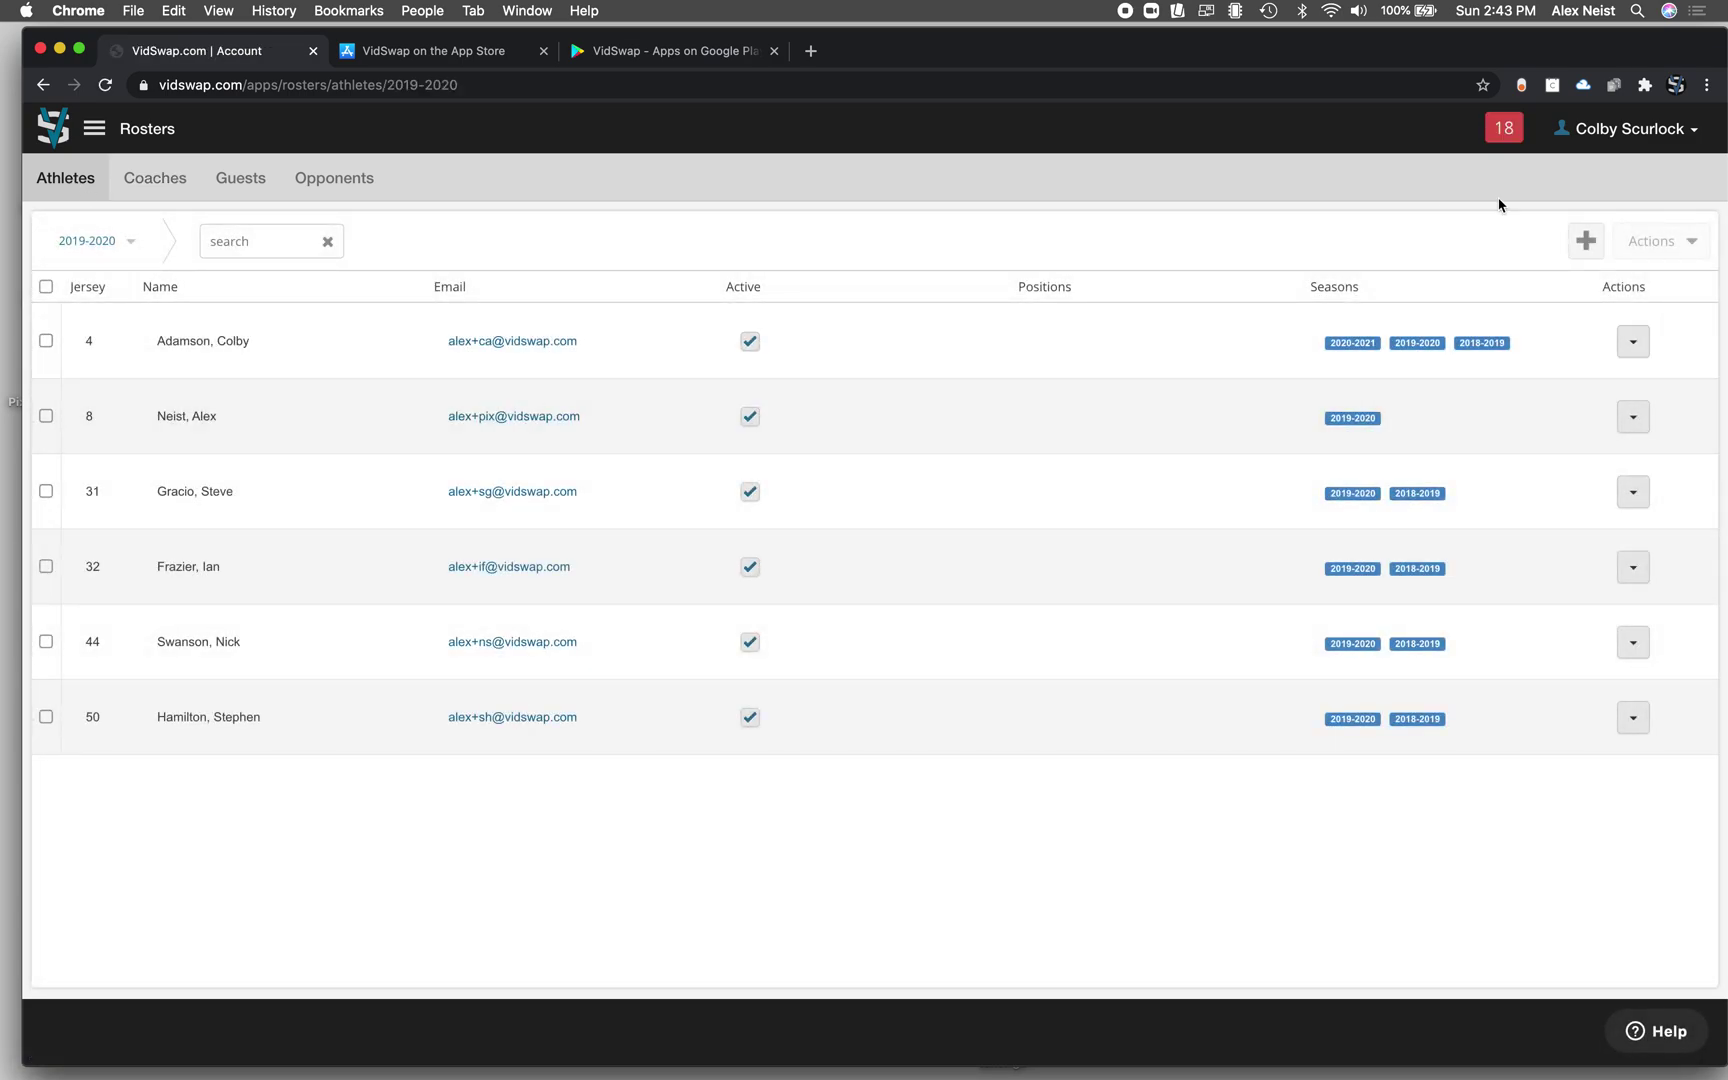
pyautogui.click(1585, 242)
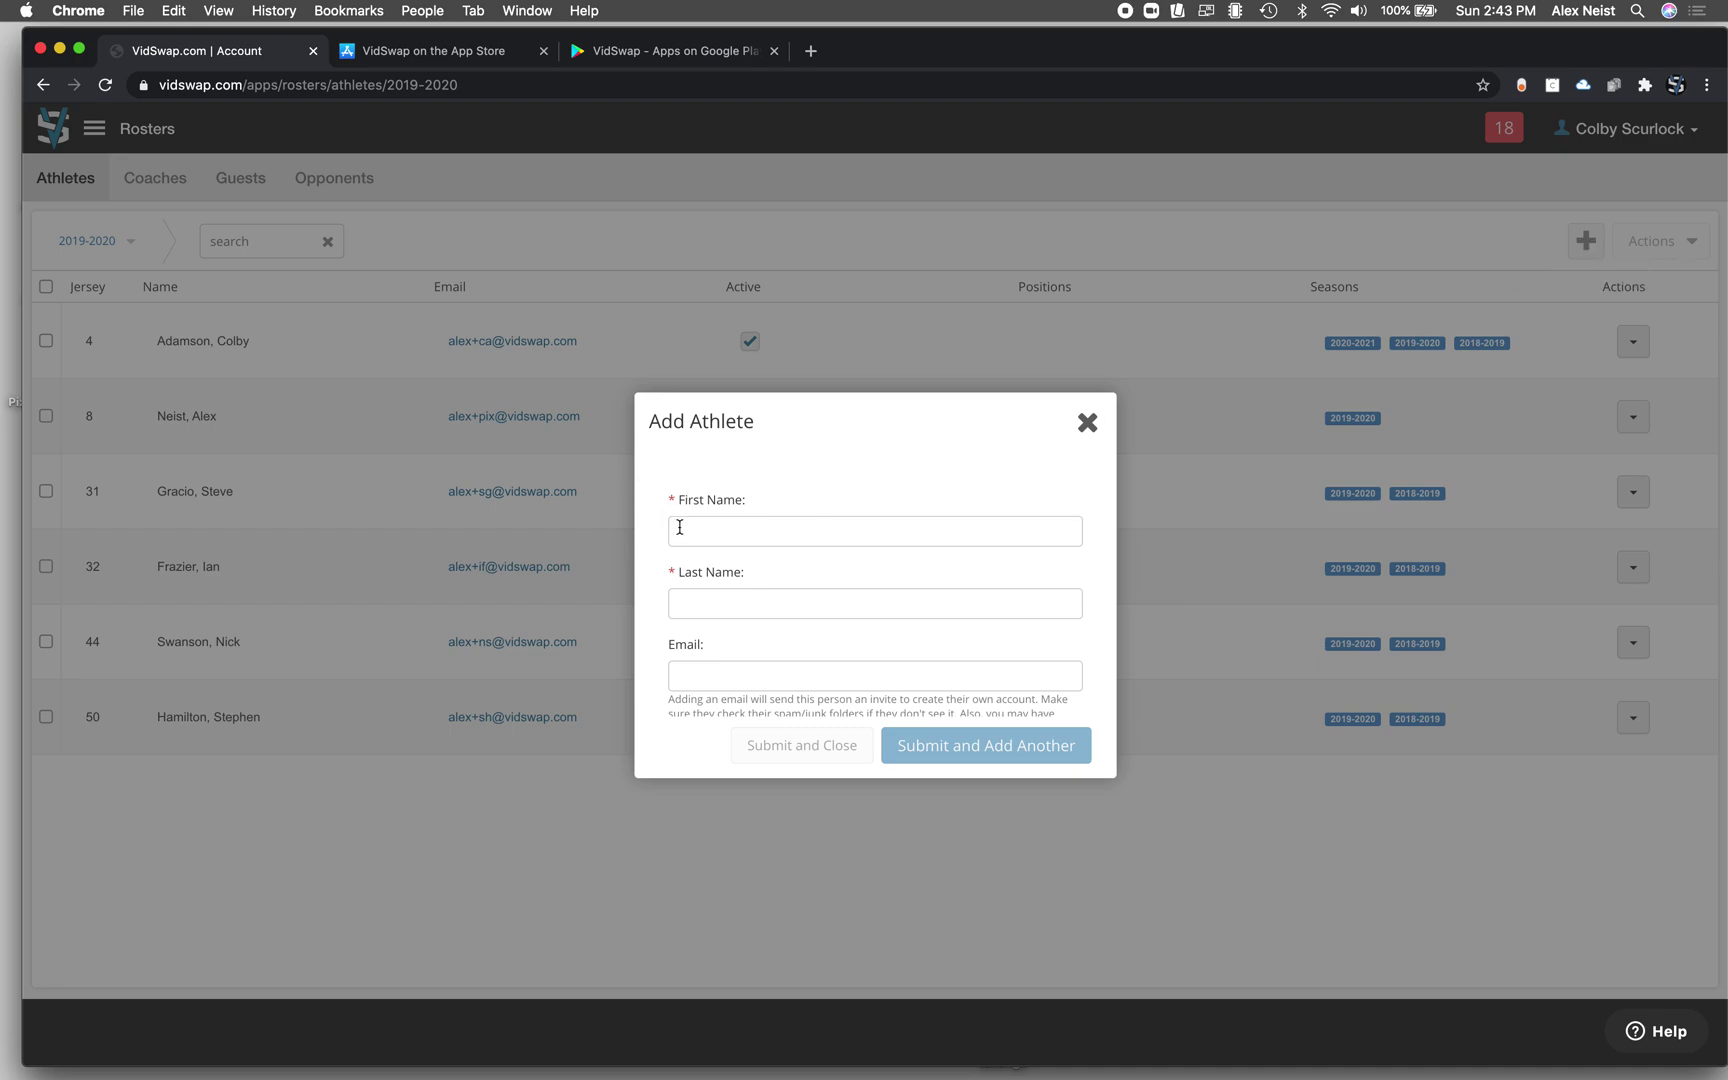
pyautogui.click(720, 535)
pyautogui.click(646, 569)
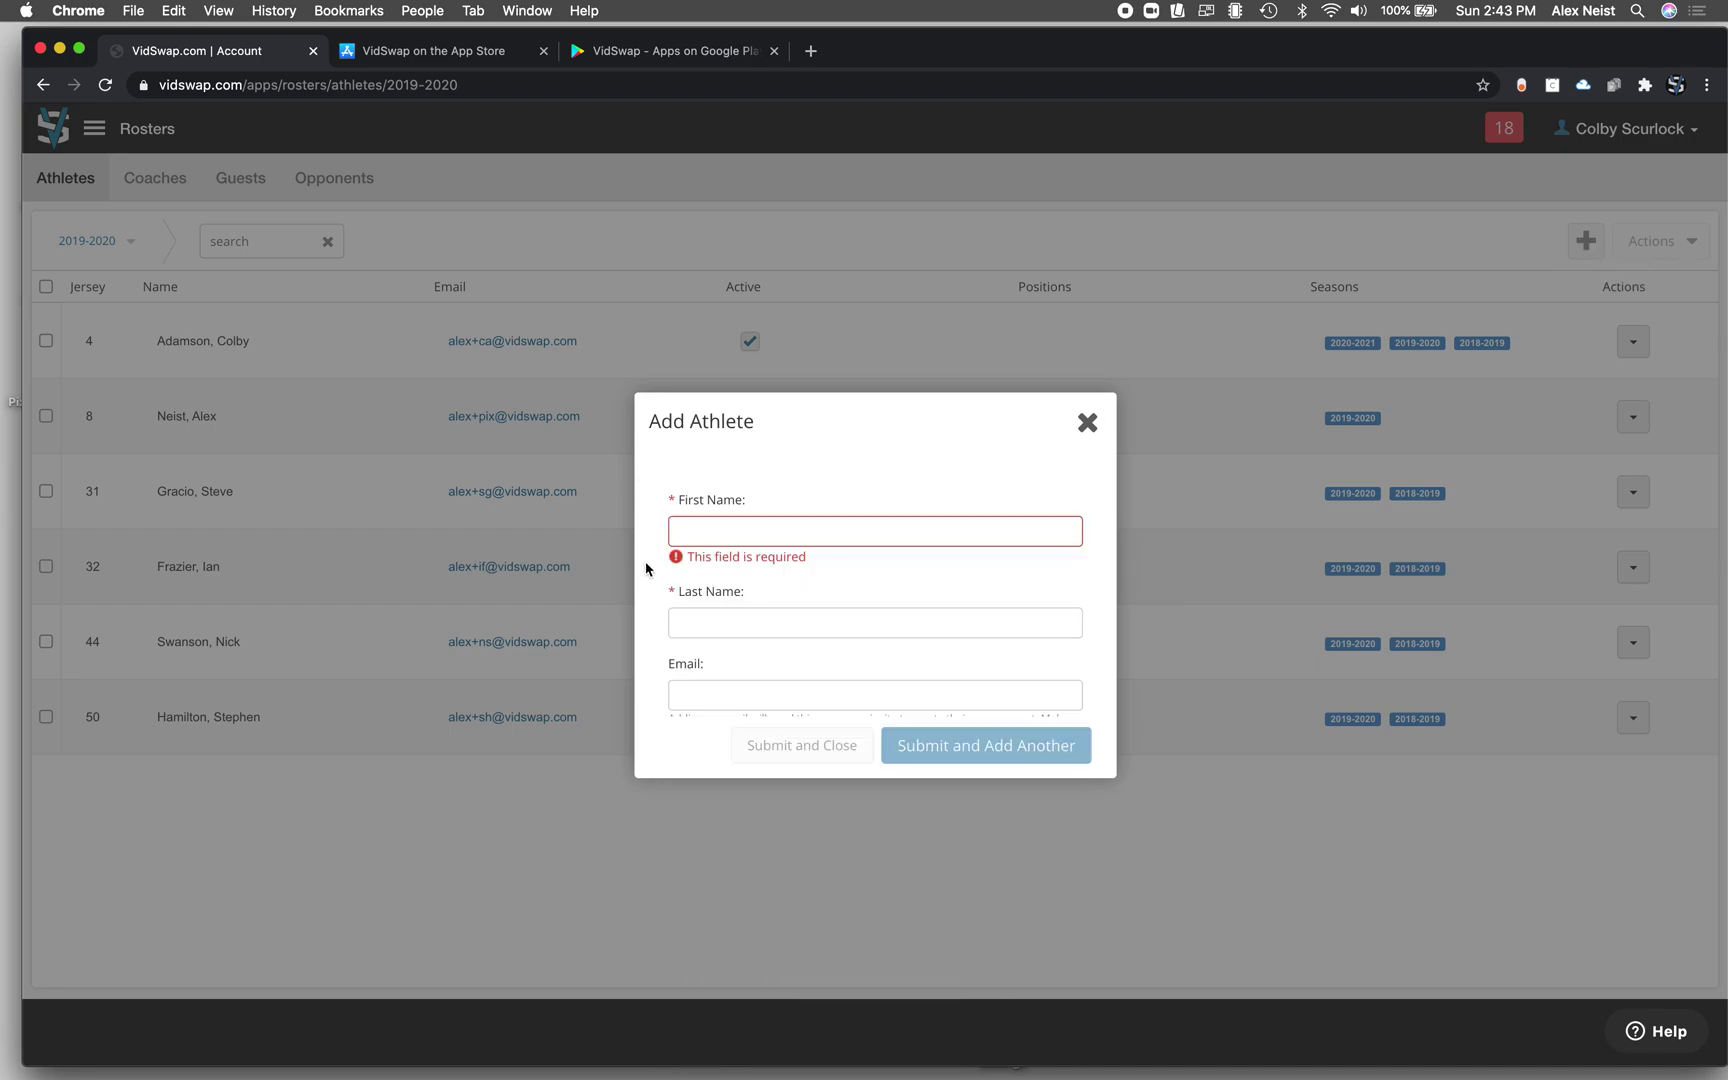
pyautogui.scroll(-3, 739, 559)
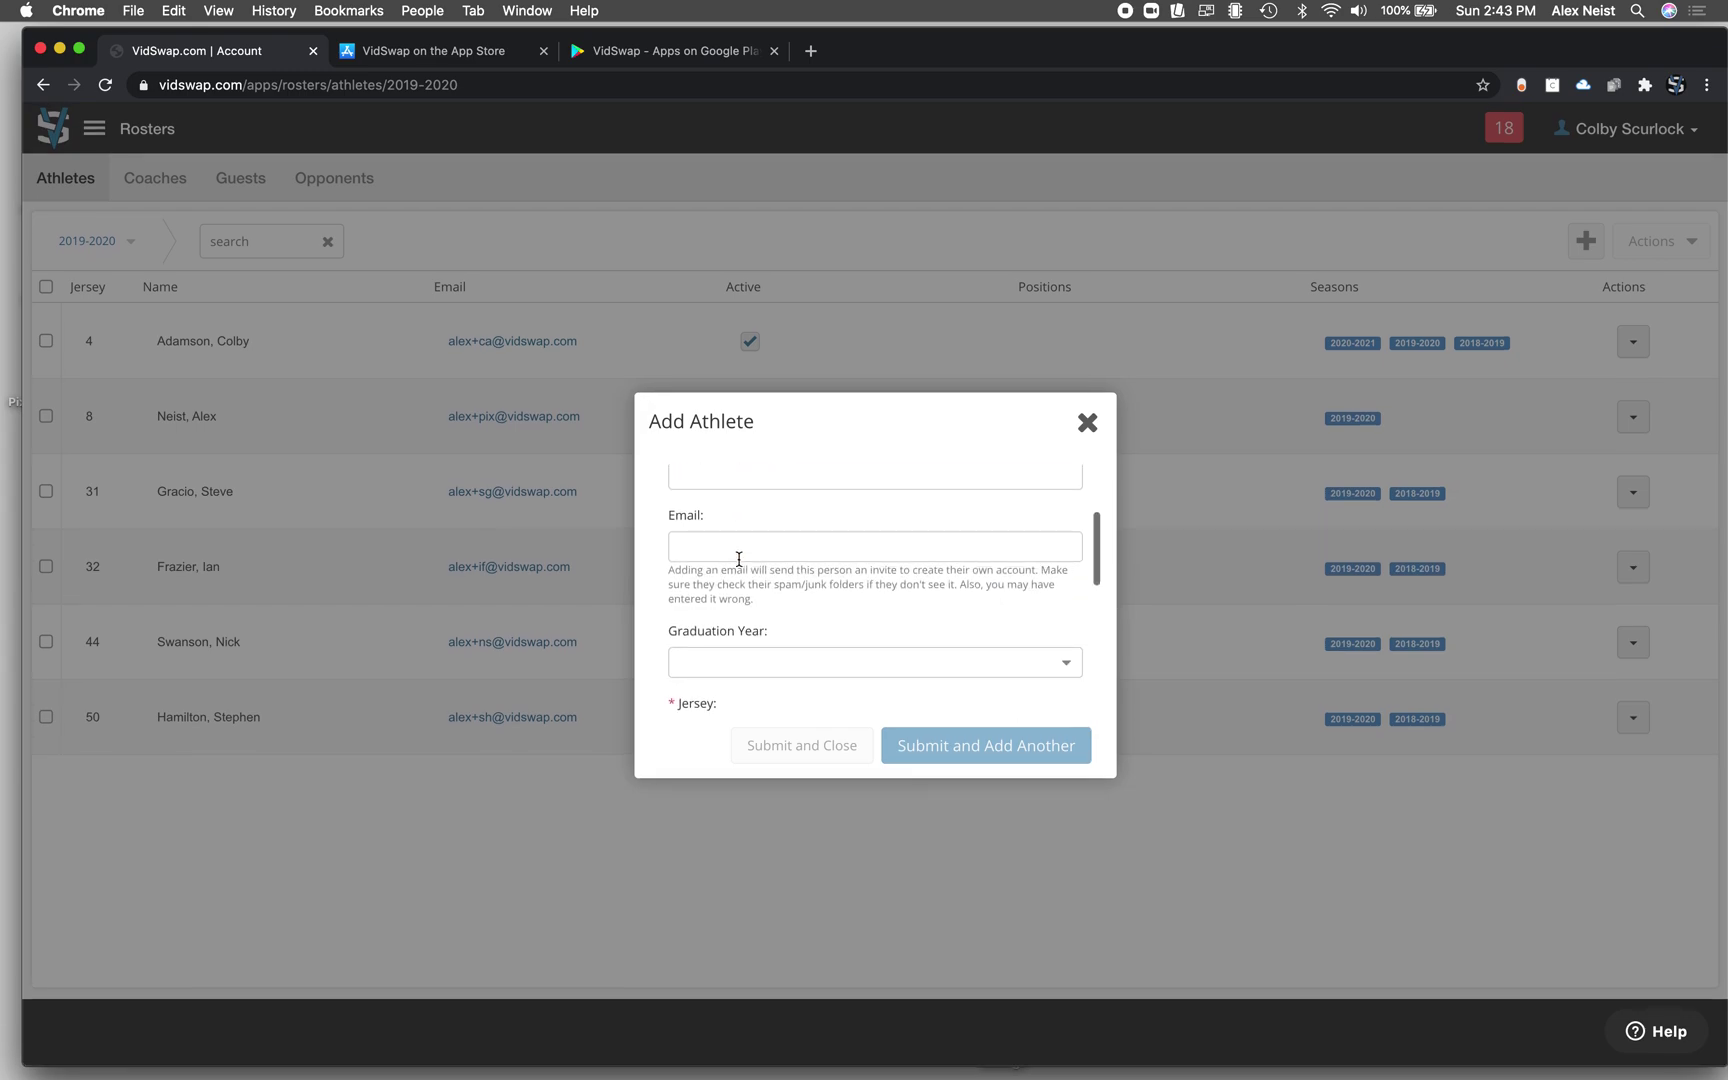
pyautogui.scroll(-2, 738, 592)
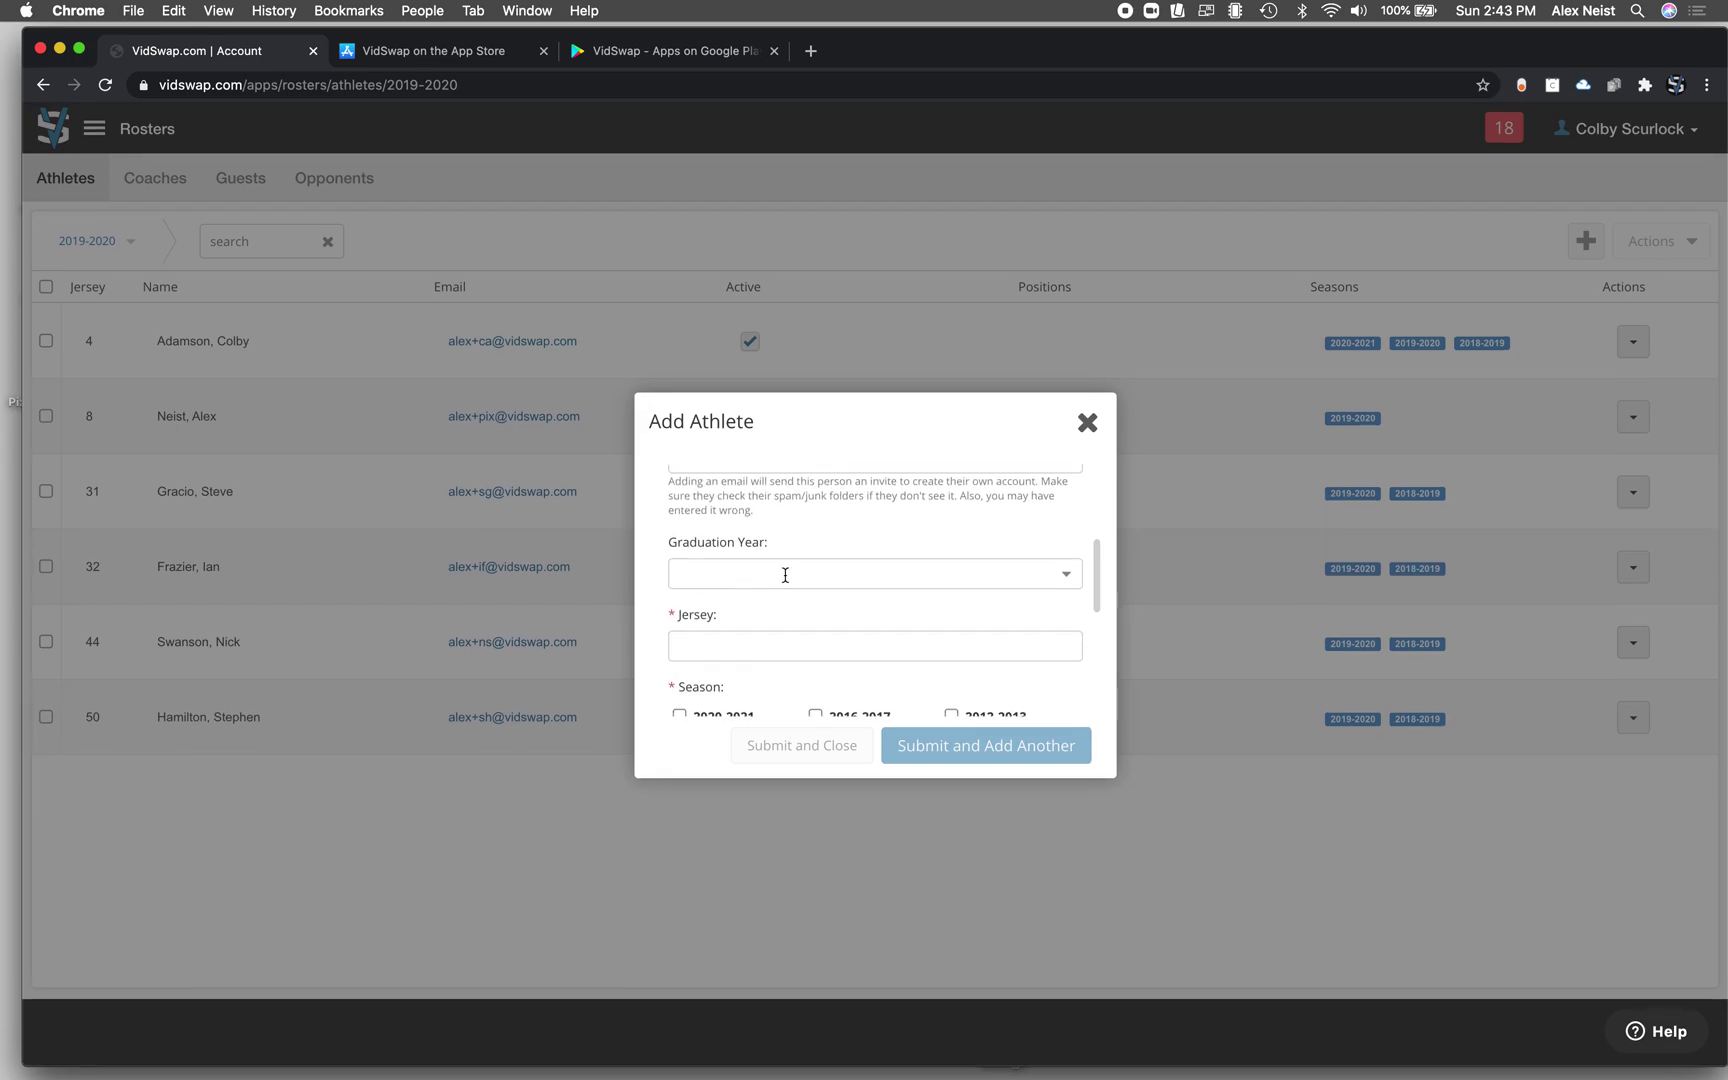
pyautogui.scroll(-3, 692, 605)
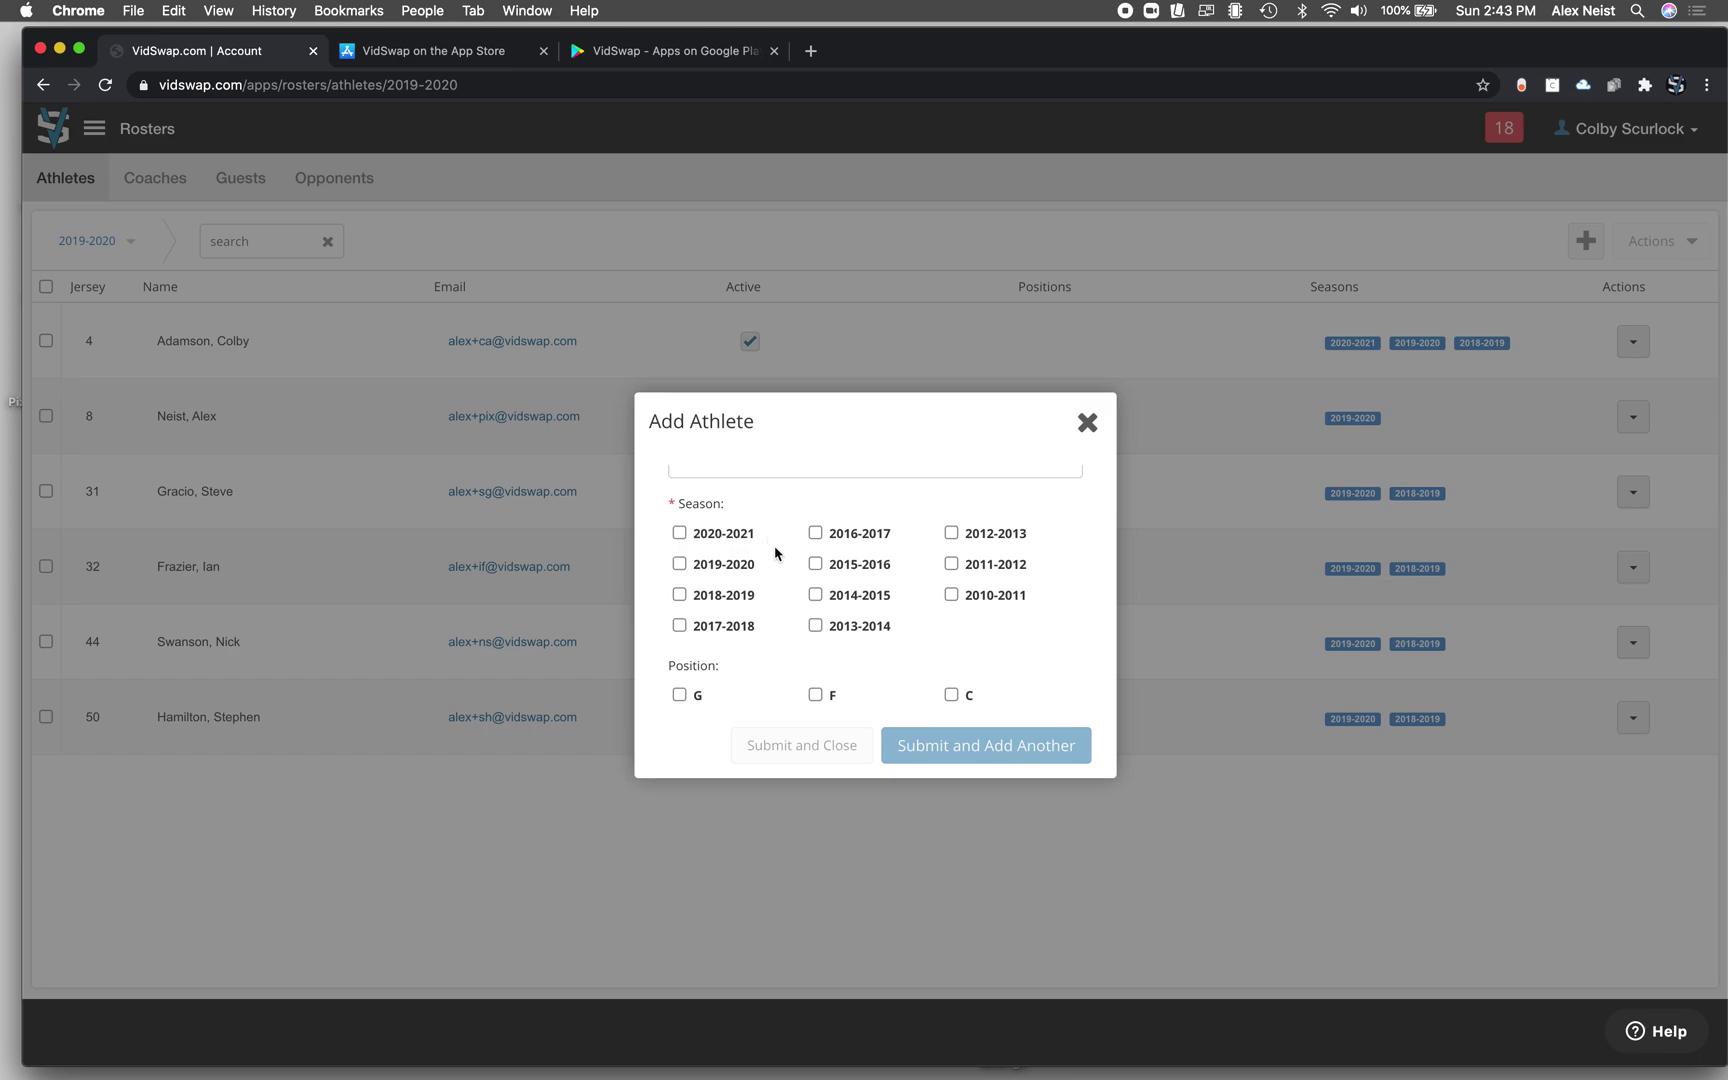
pyautogui.scroll(-2, 778, 560)
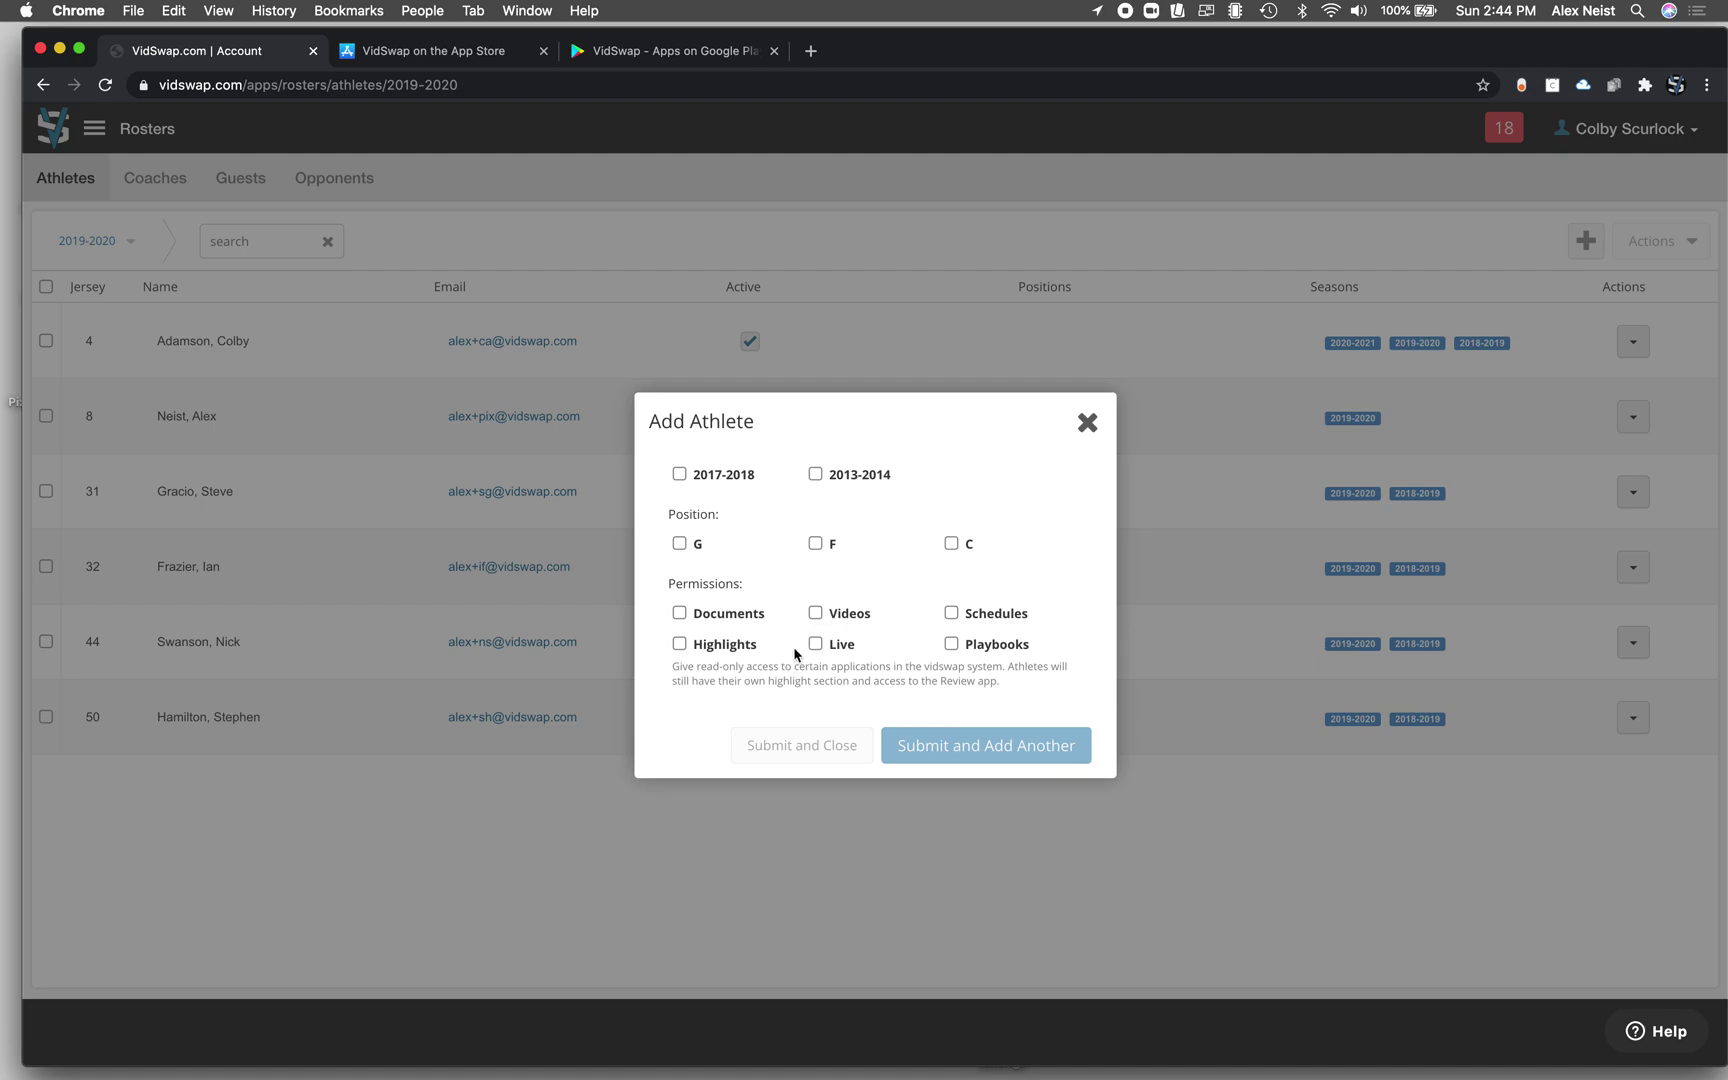
# - Tick Documents, Videos, Schedules and Highlights permissions, then close the form without saving
pyautogui.click(721, 614)
pyautogui.click(816, 614)
pyautogui.click(951, 616)
pyautogui.click(724, 647)
pyautogui.click(1084, 424)
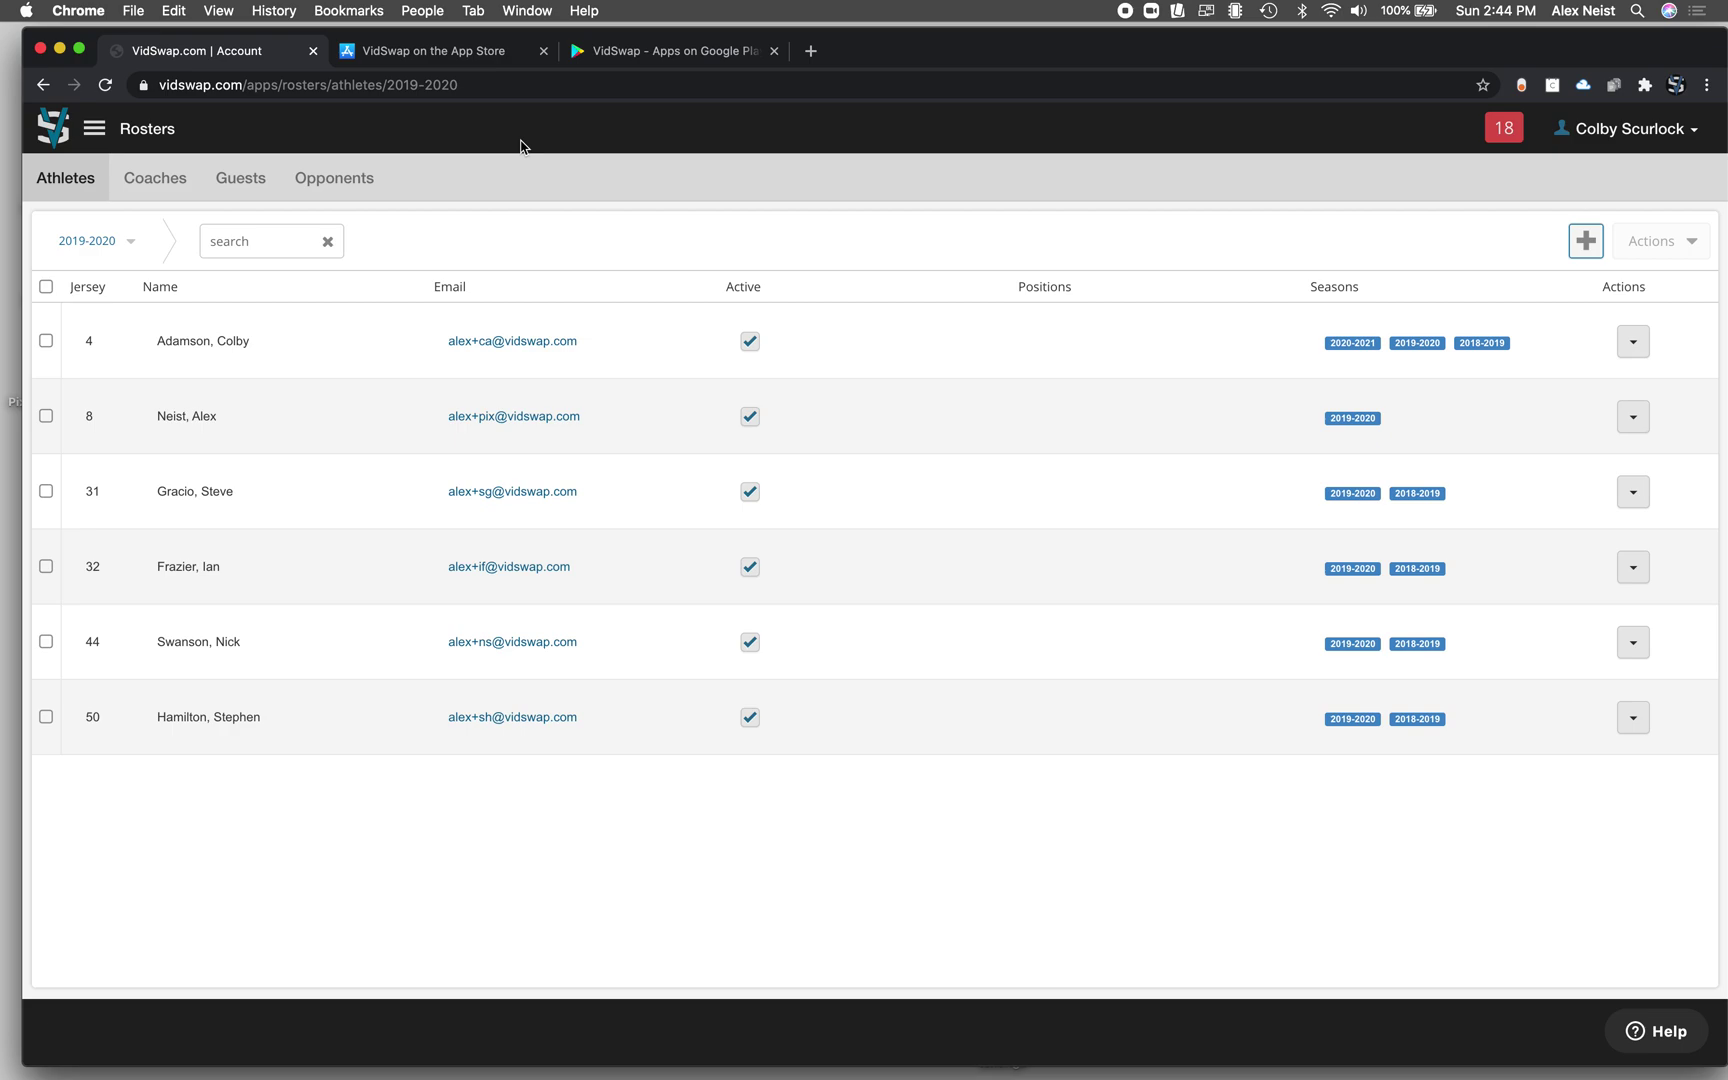
# - Go back to the apps dashboard via the VidSwap logo
pyautogui.click(52, 128)
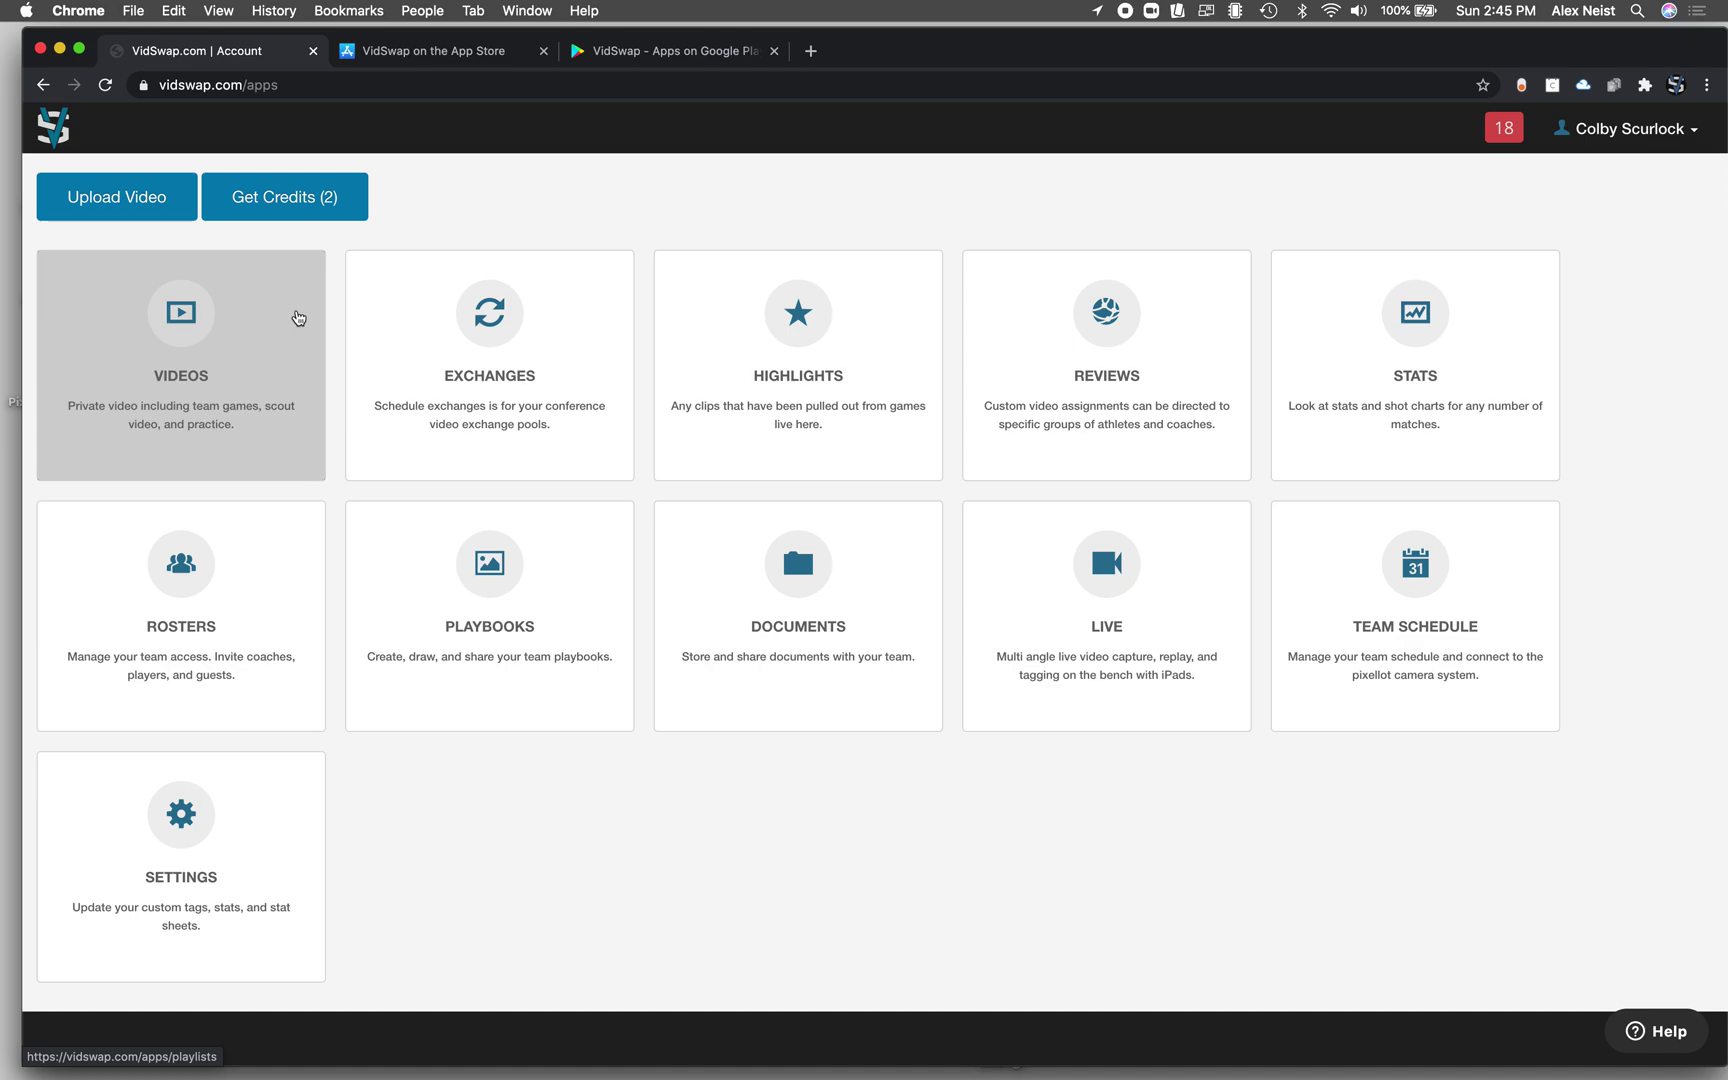
pyautogui.click(282, 356)
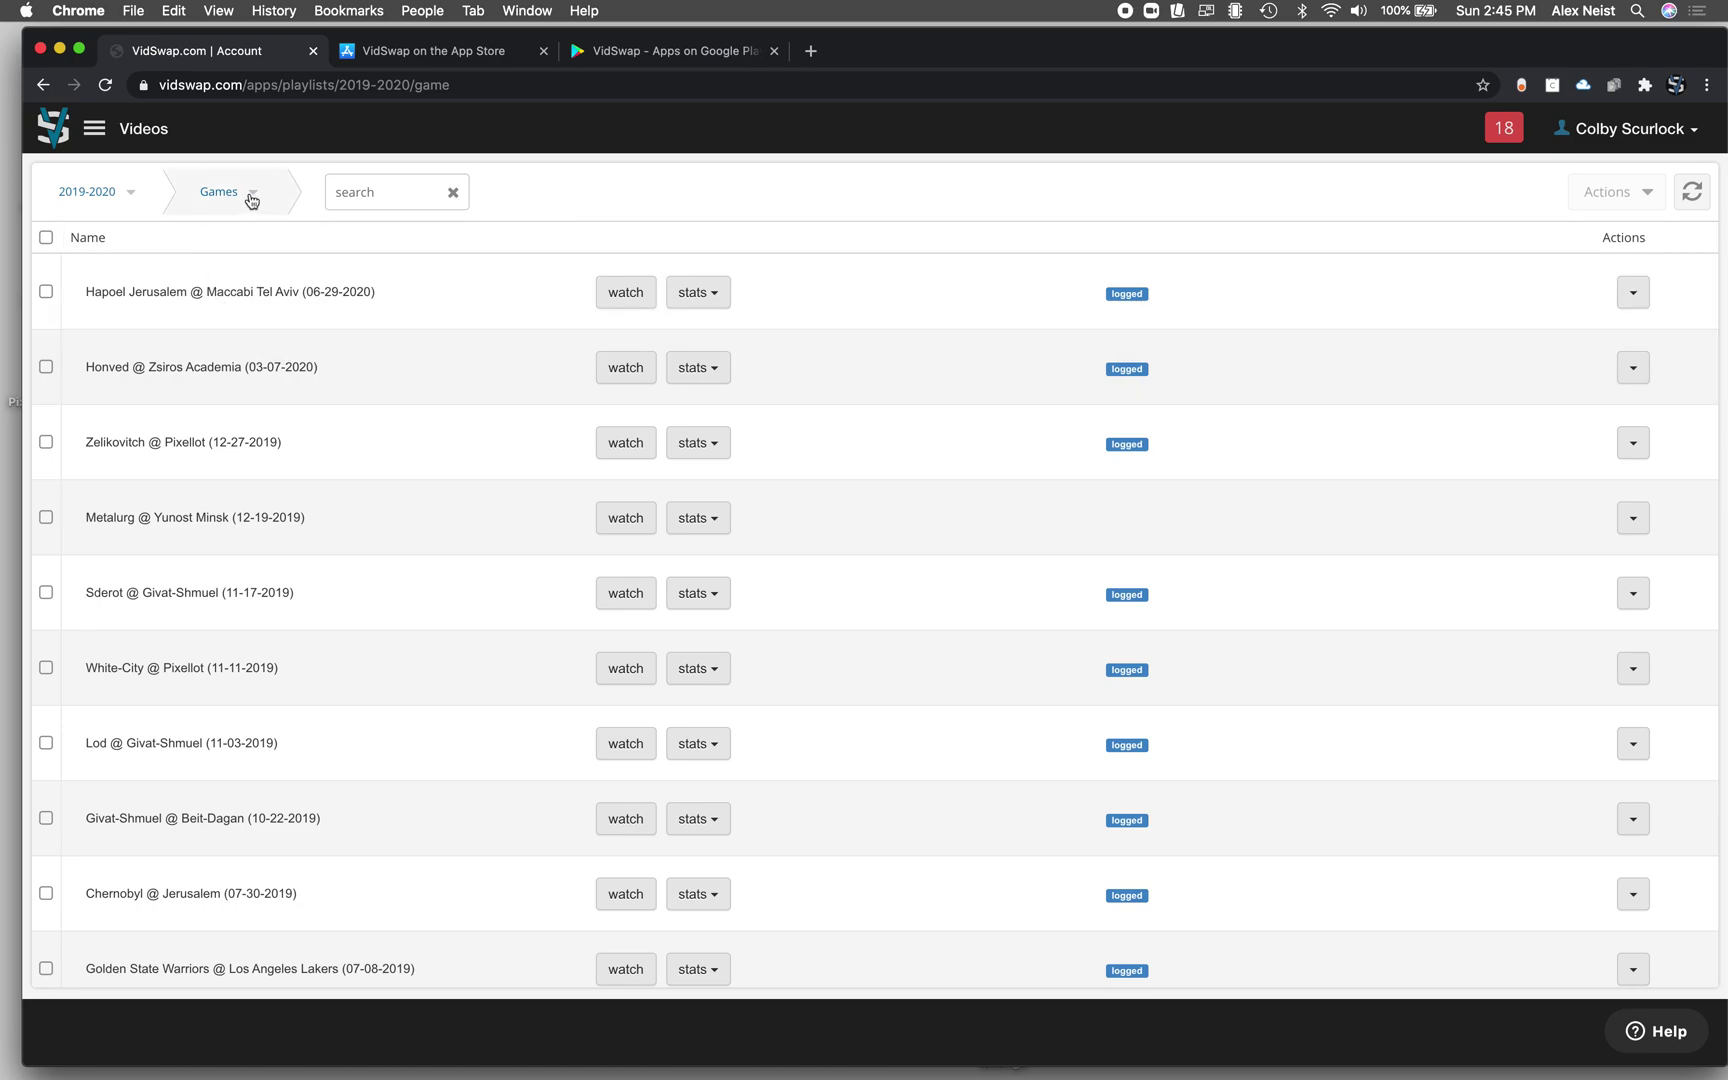
pyautogui.click(141, 198)
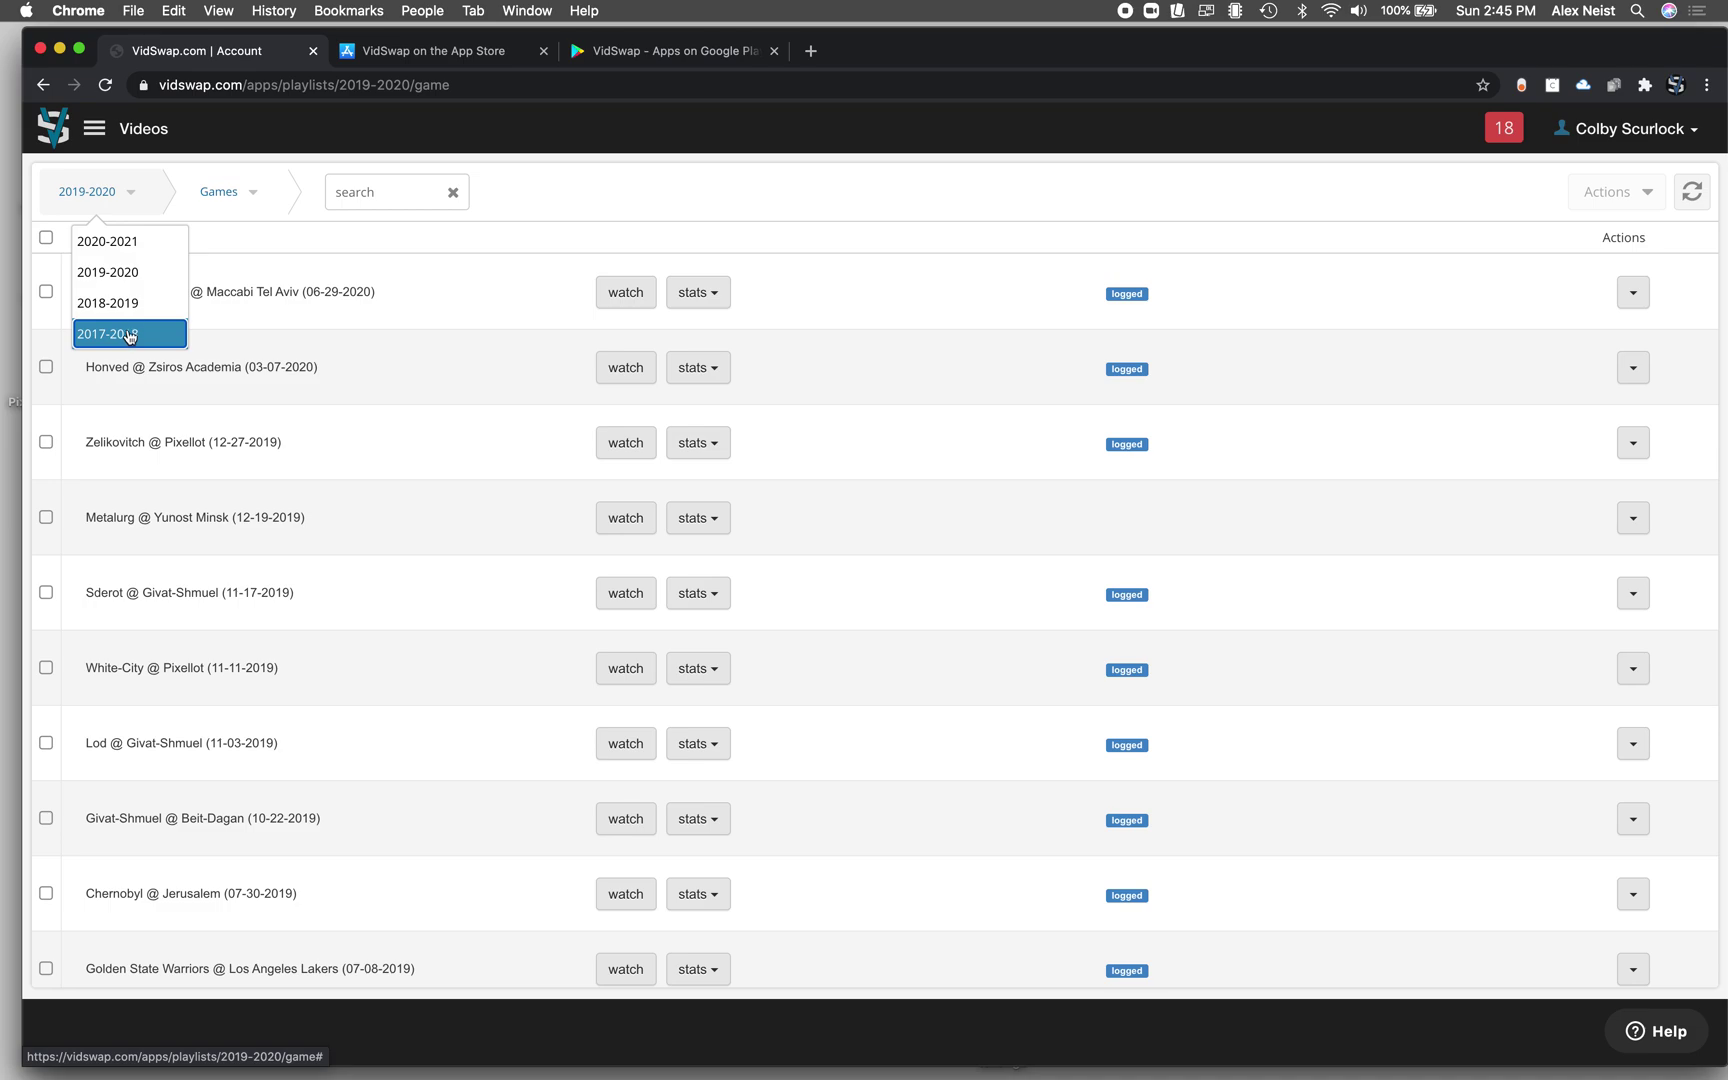
pyautogui.click(254, 194)
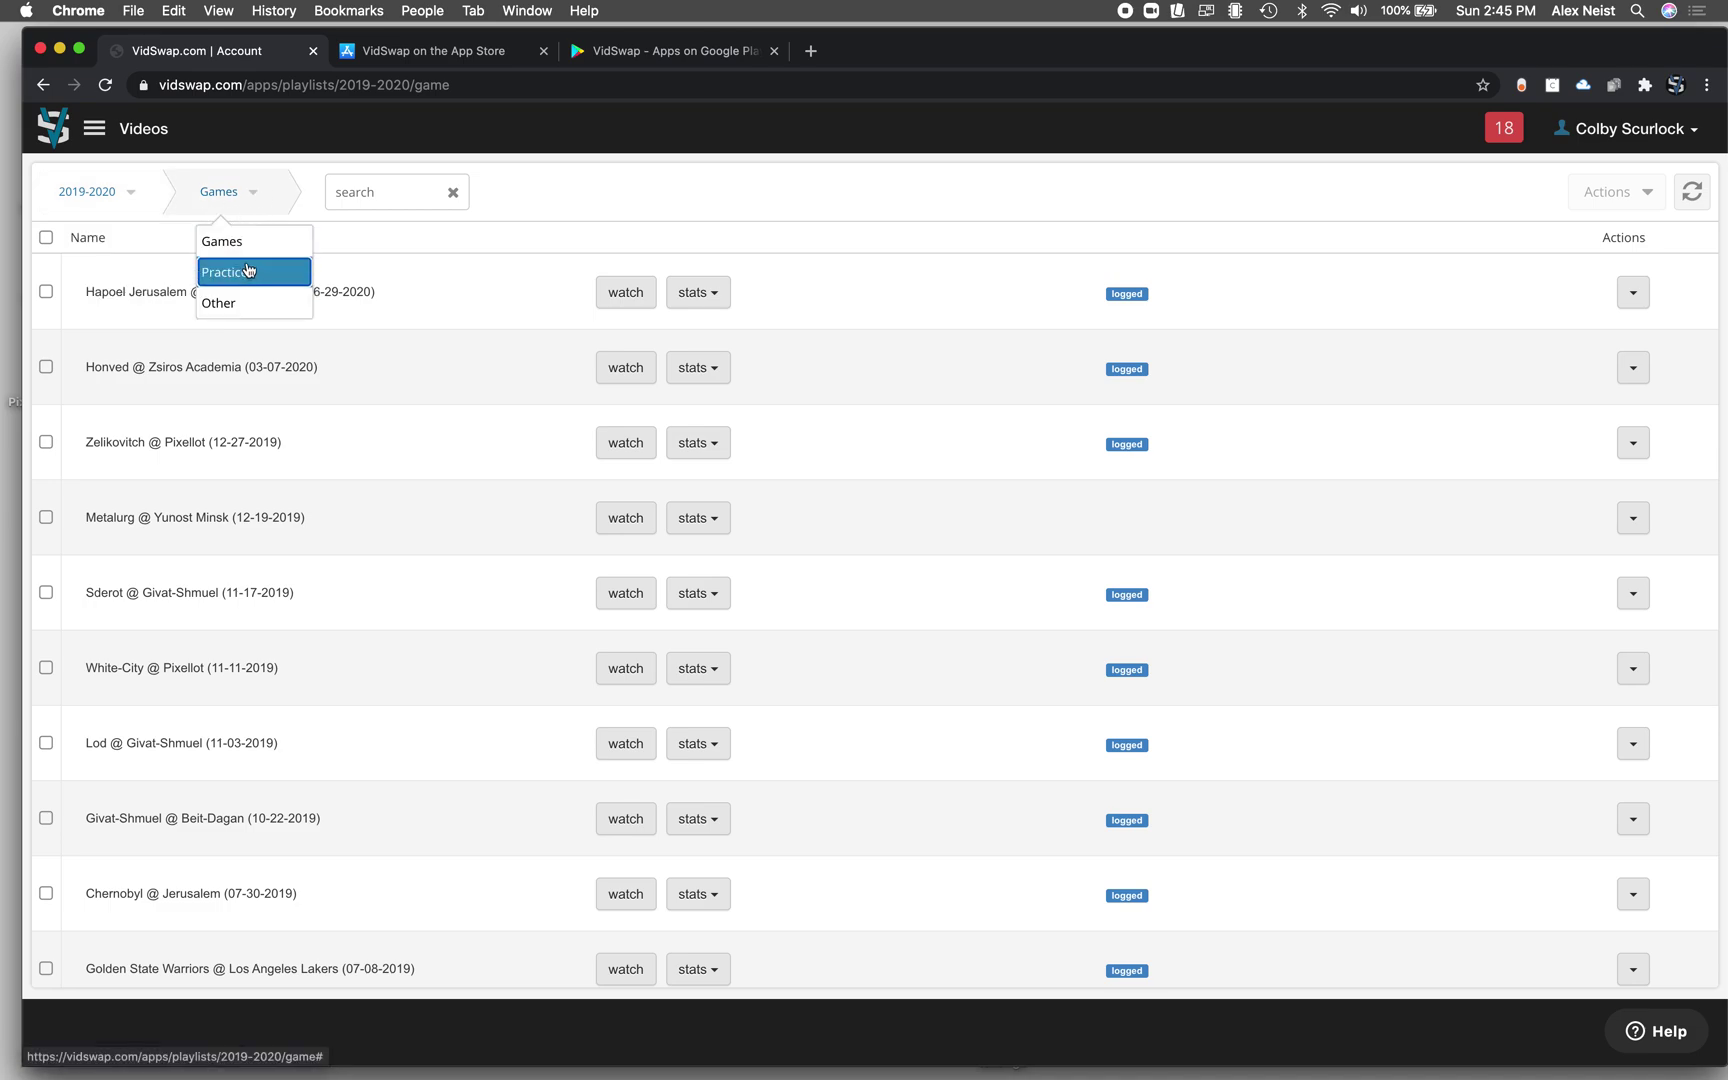
pyautogui.click(540, 184)
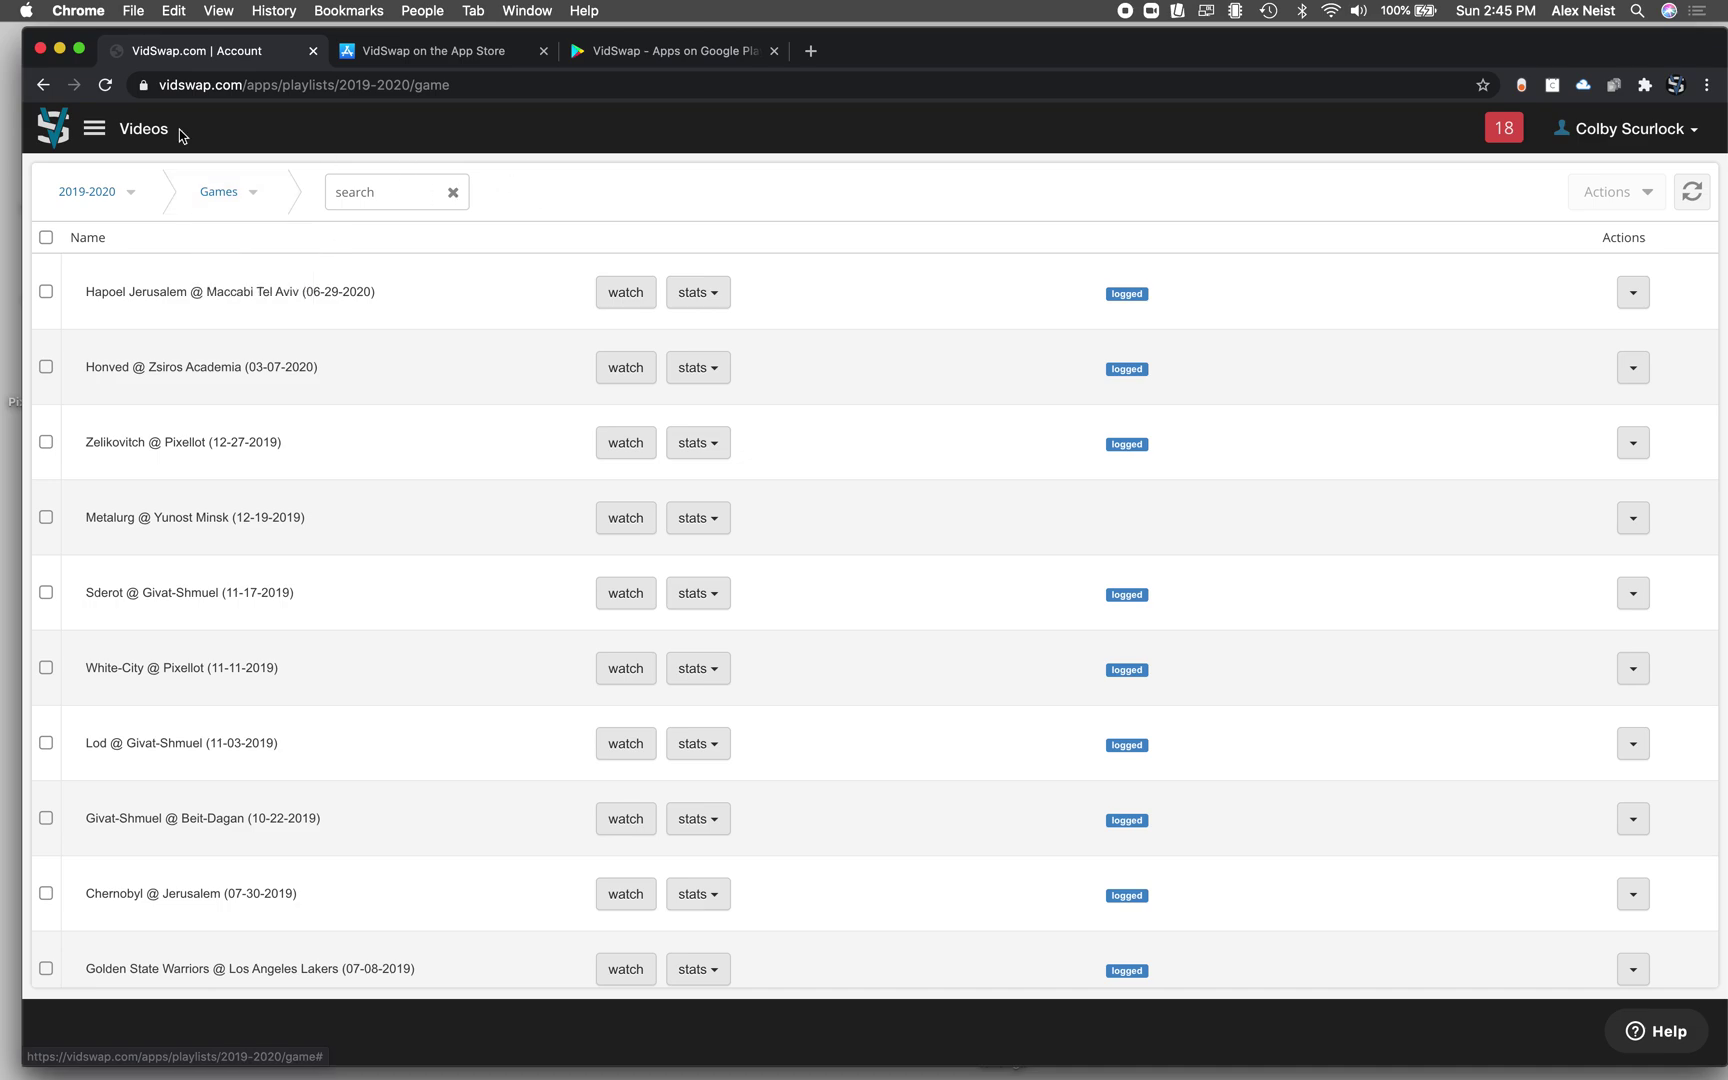
pyautogui.click(44, 140)
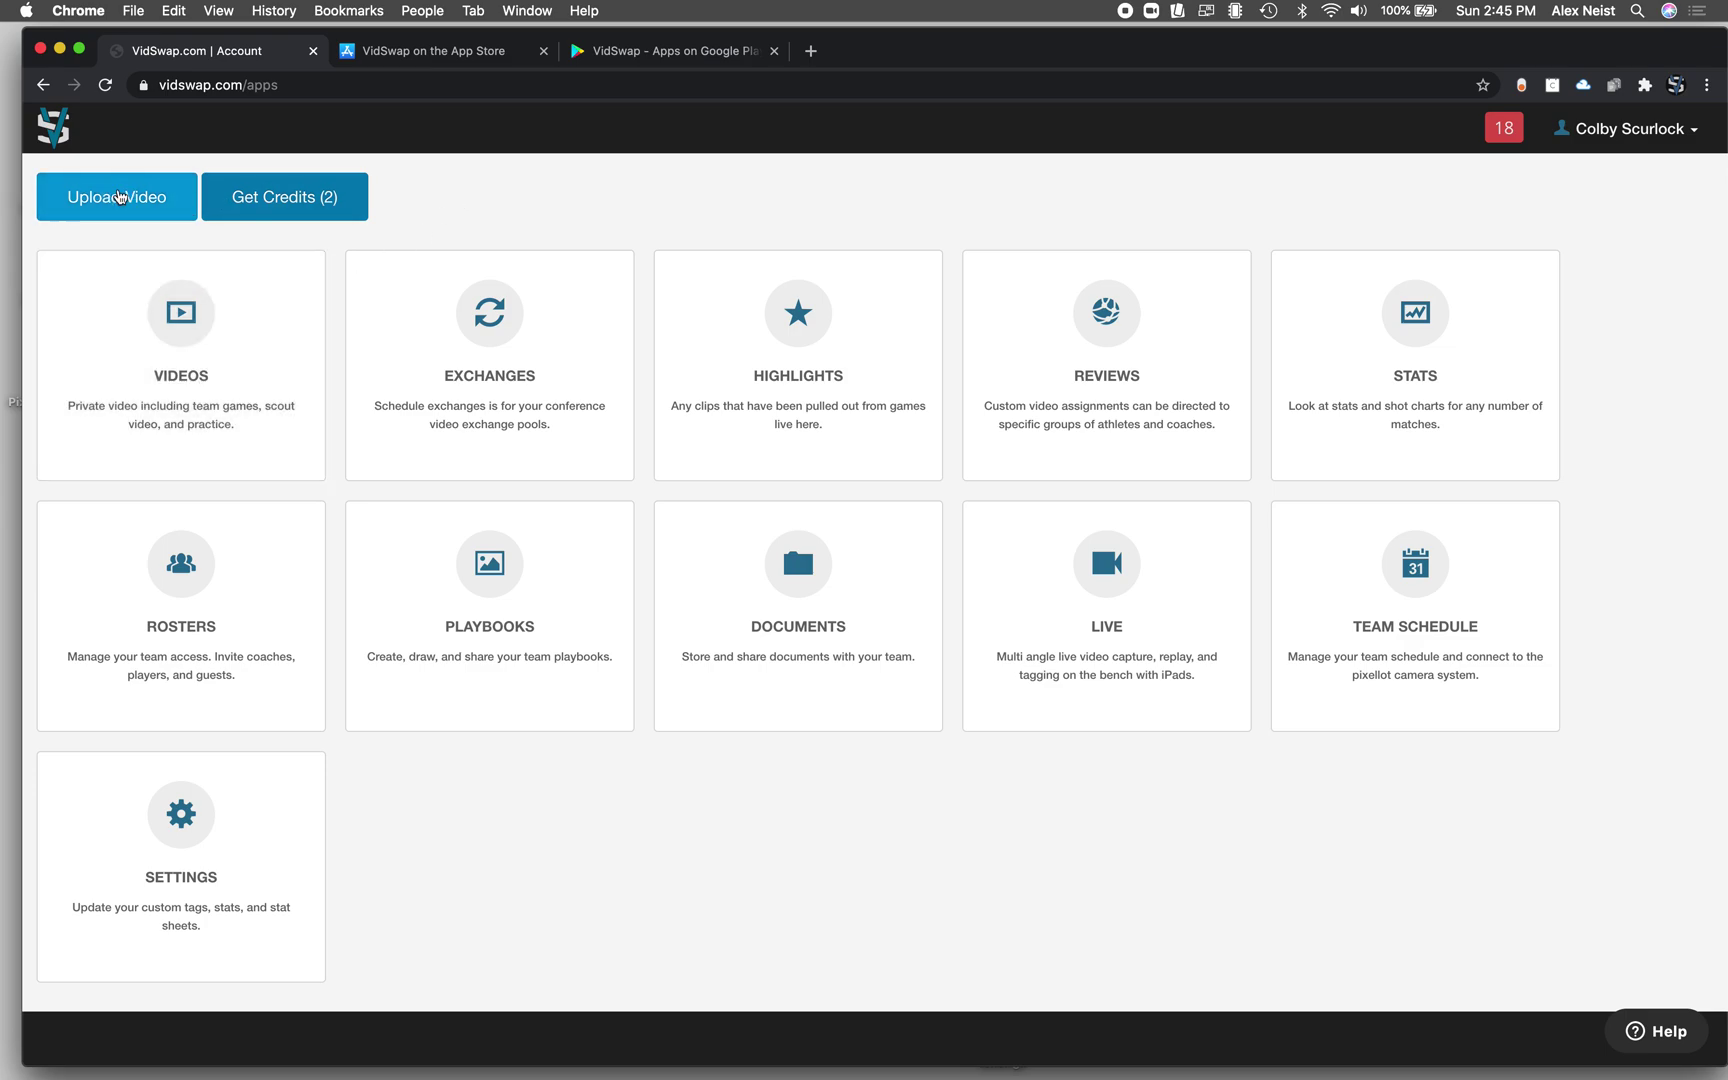
# - Start a new video upload as a private team video of a Home Game
pyautogui.click(119, 195)
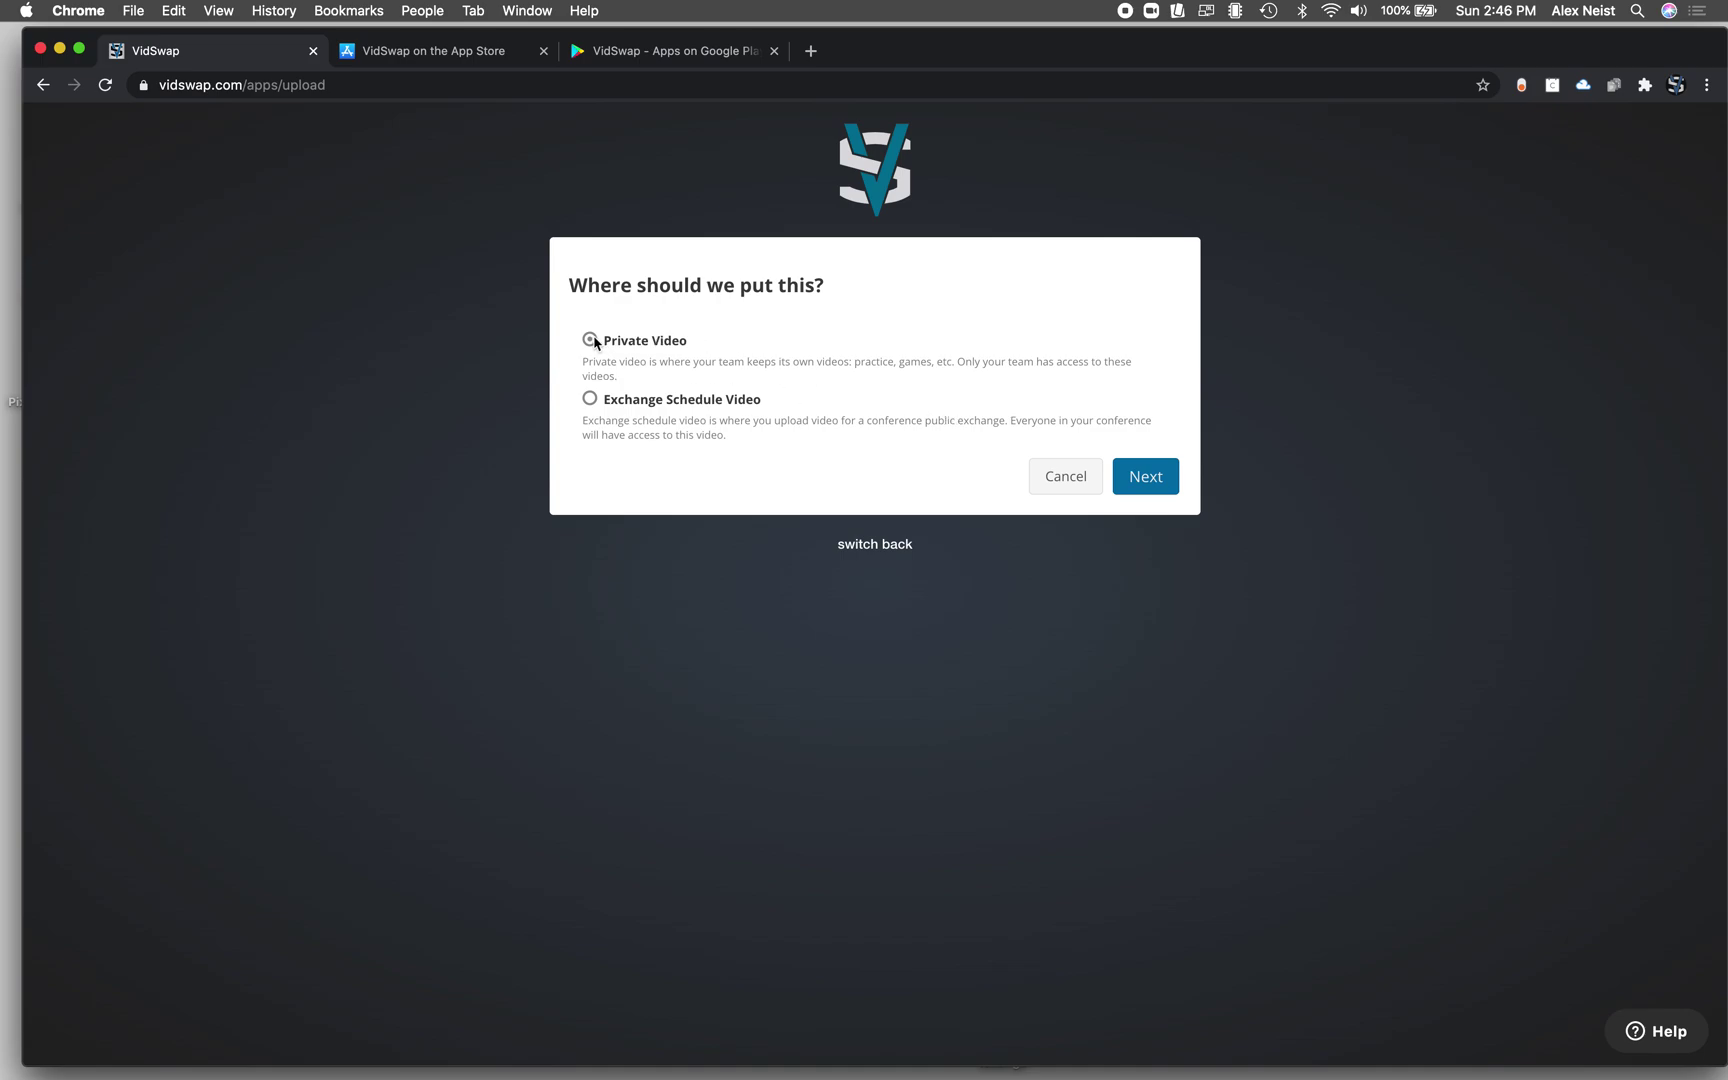
pyautogui.click(1146, 480)
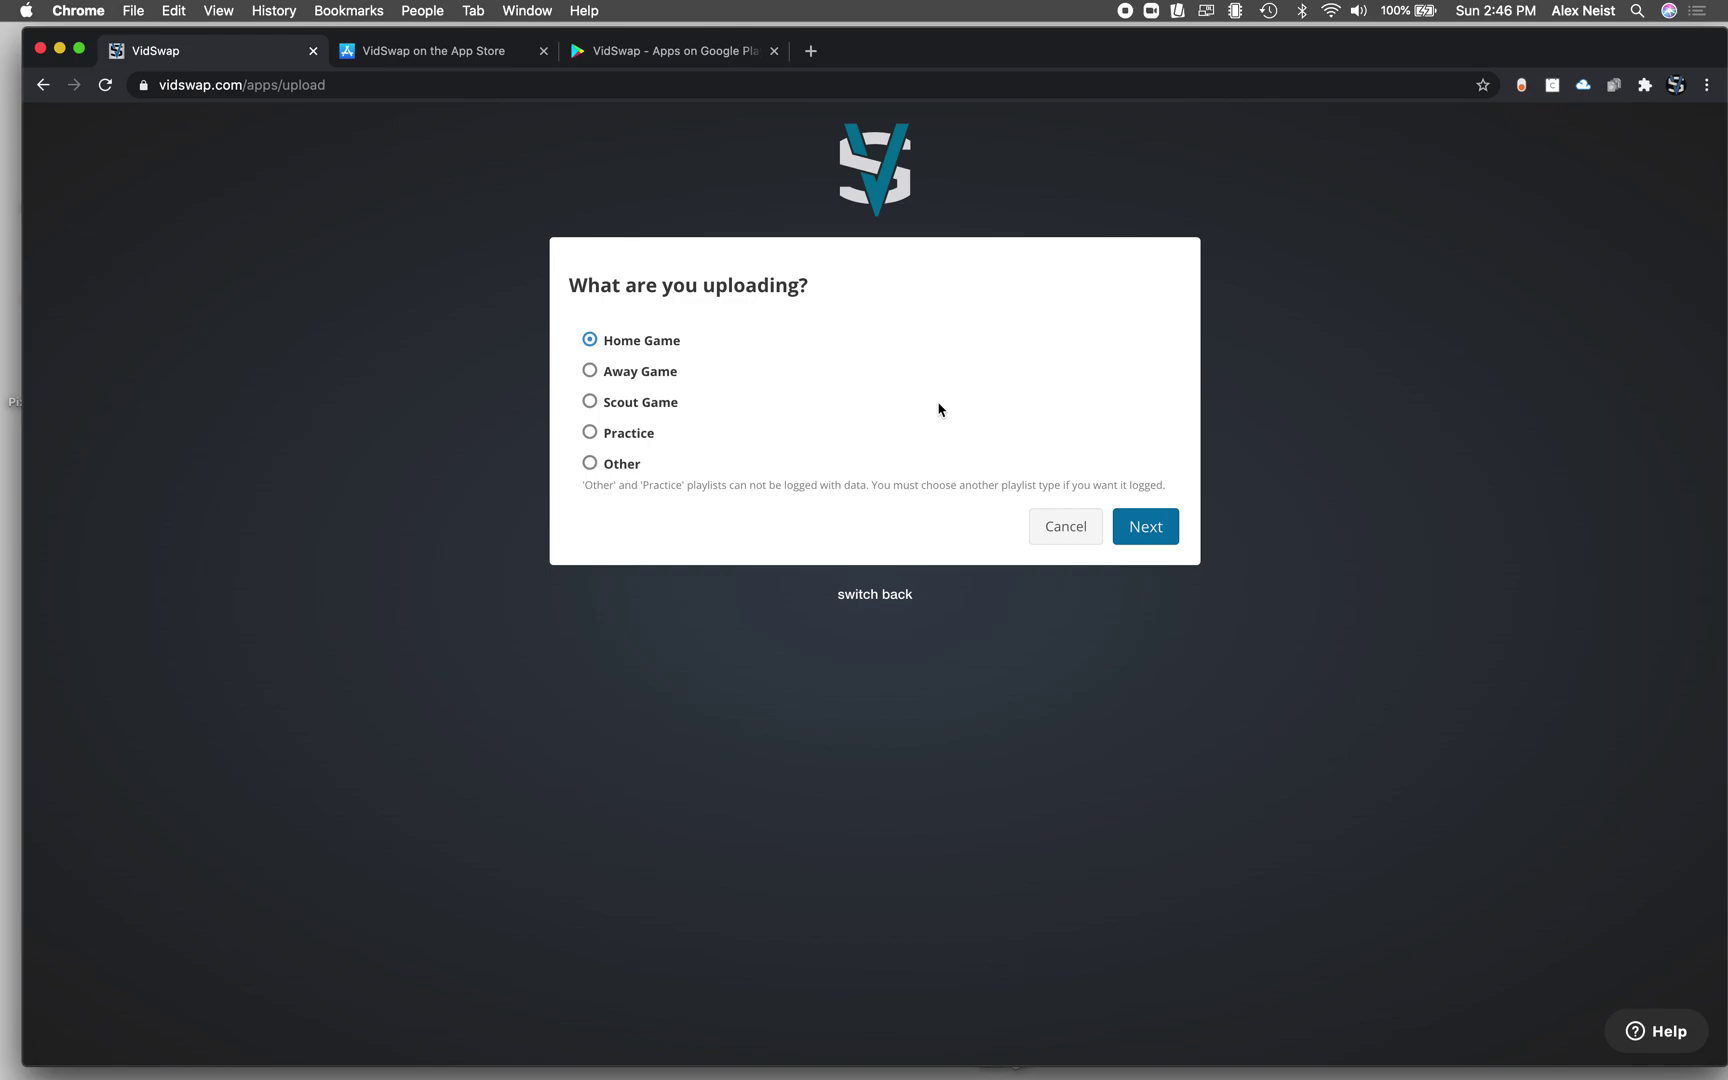
pyautogui.click(1152, 524)
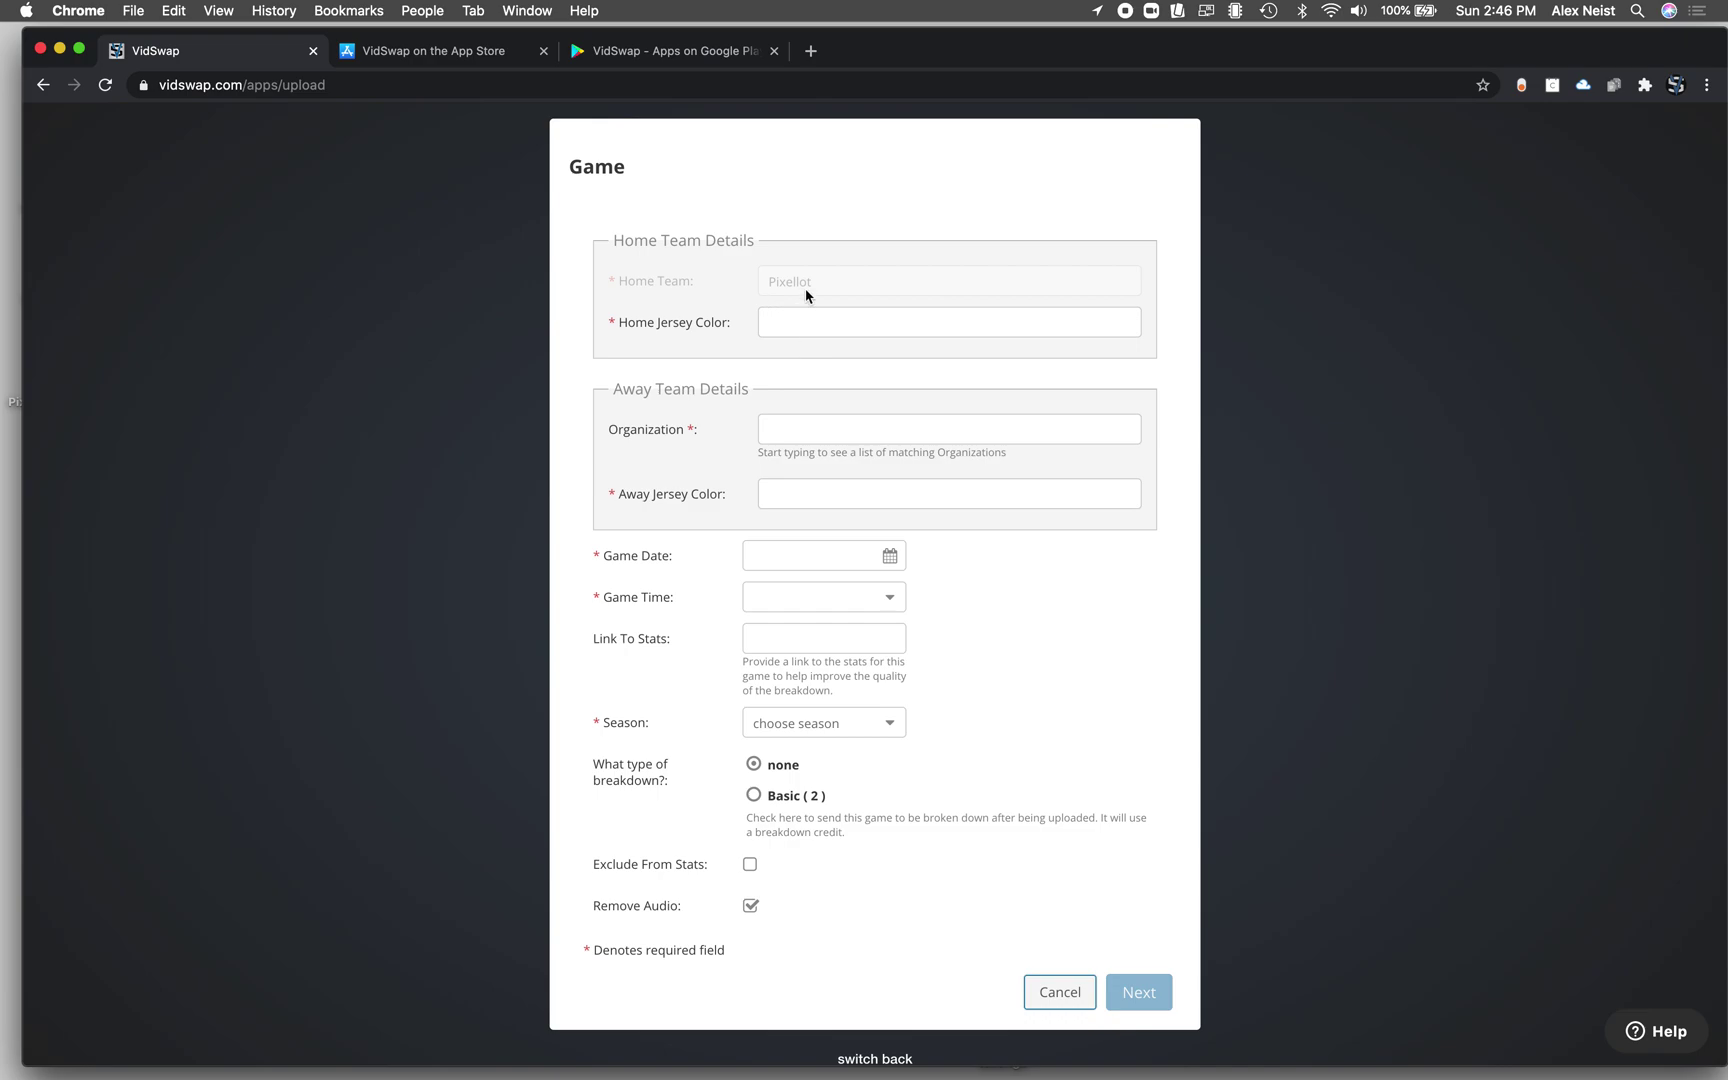
# - Enter blue home jerseys, opponent Pixellot (Men) from Minnetonka, and white away jerseys
pyautogui.click(808, 327)
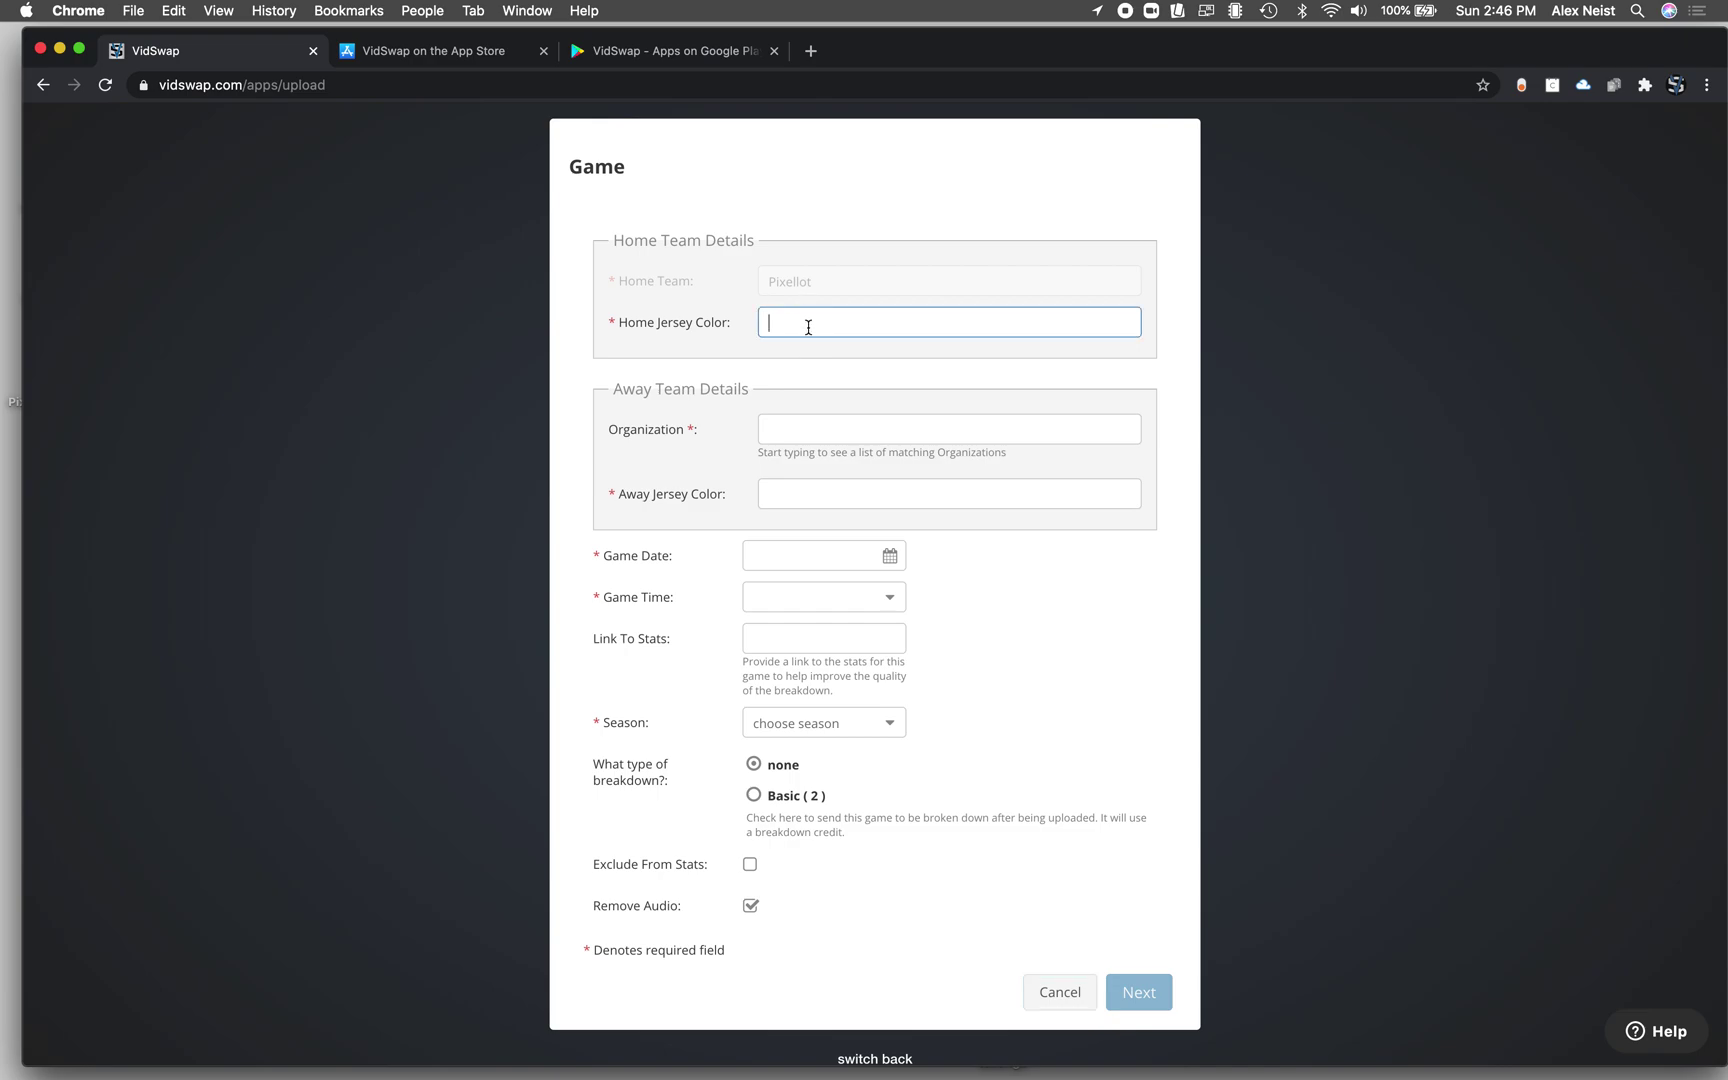
pyautogui.write('blue')
pyautogui.click(820, 437)
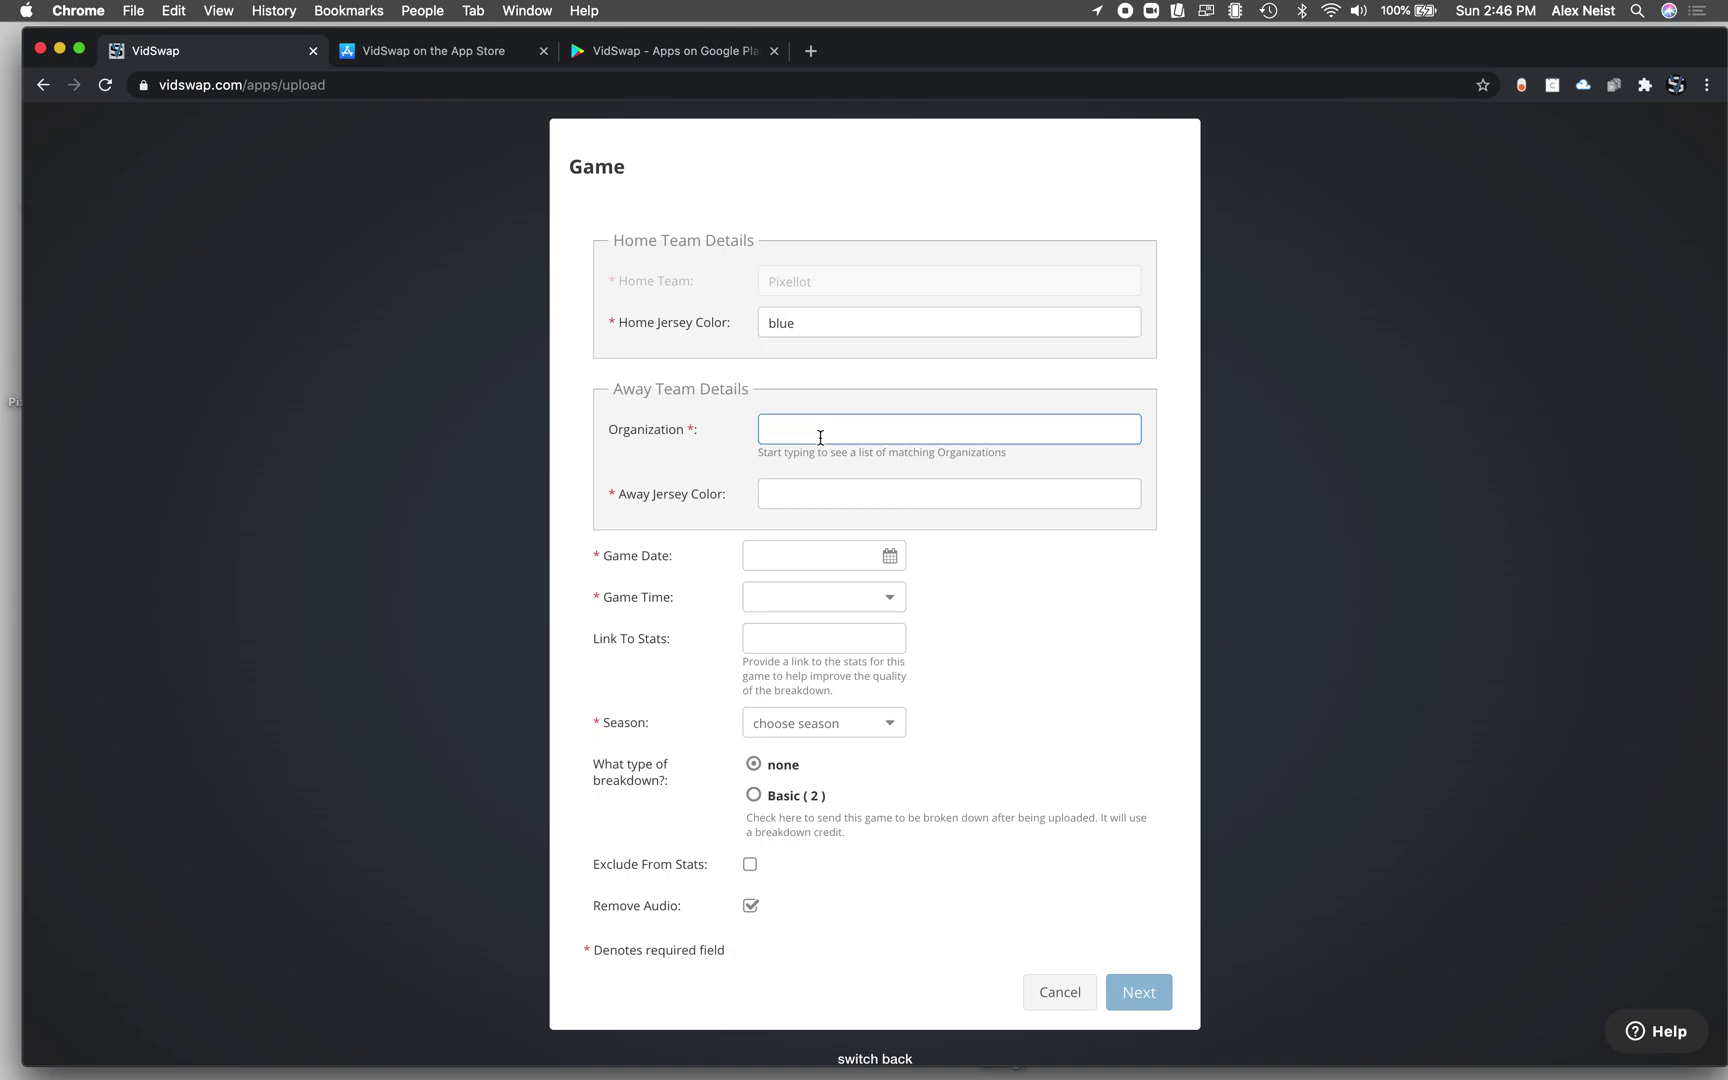
pyautogui.write('Pixe')
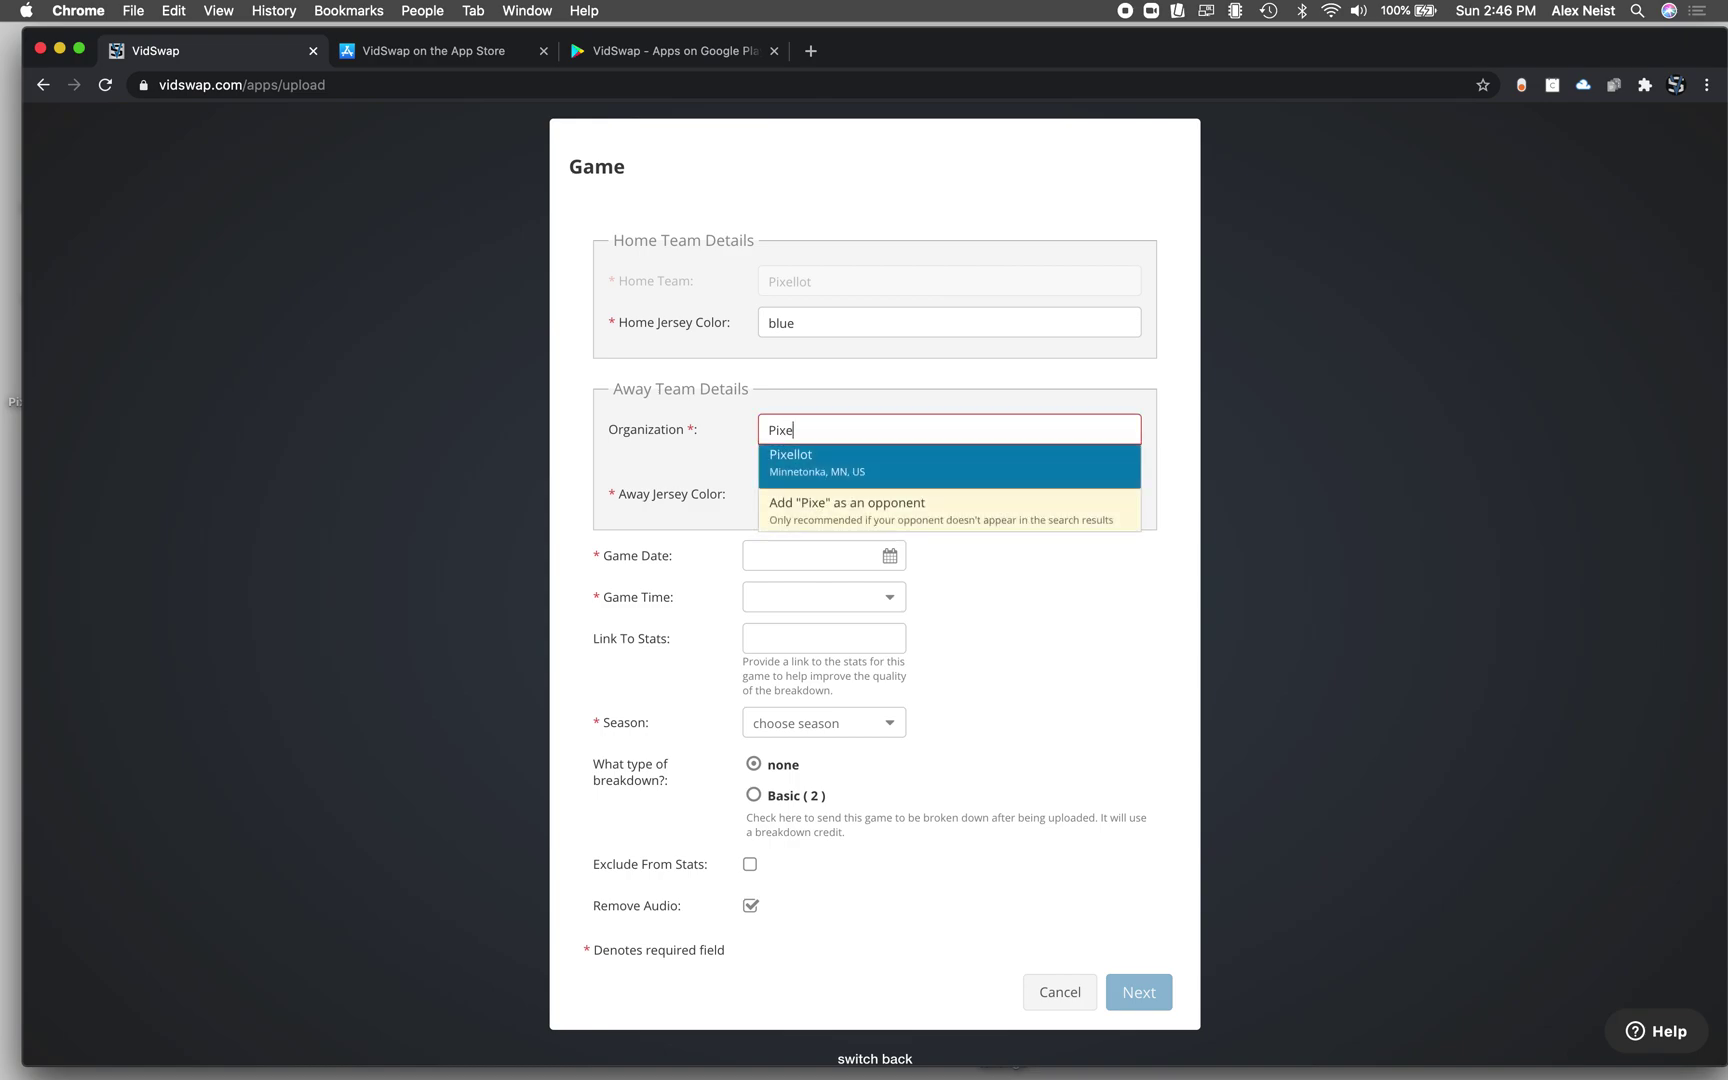
pyautogui.write('llot')
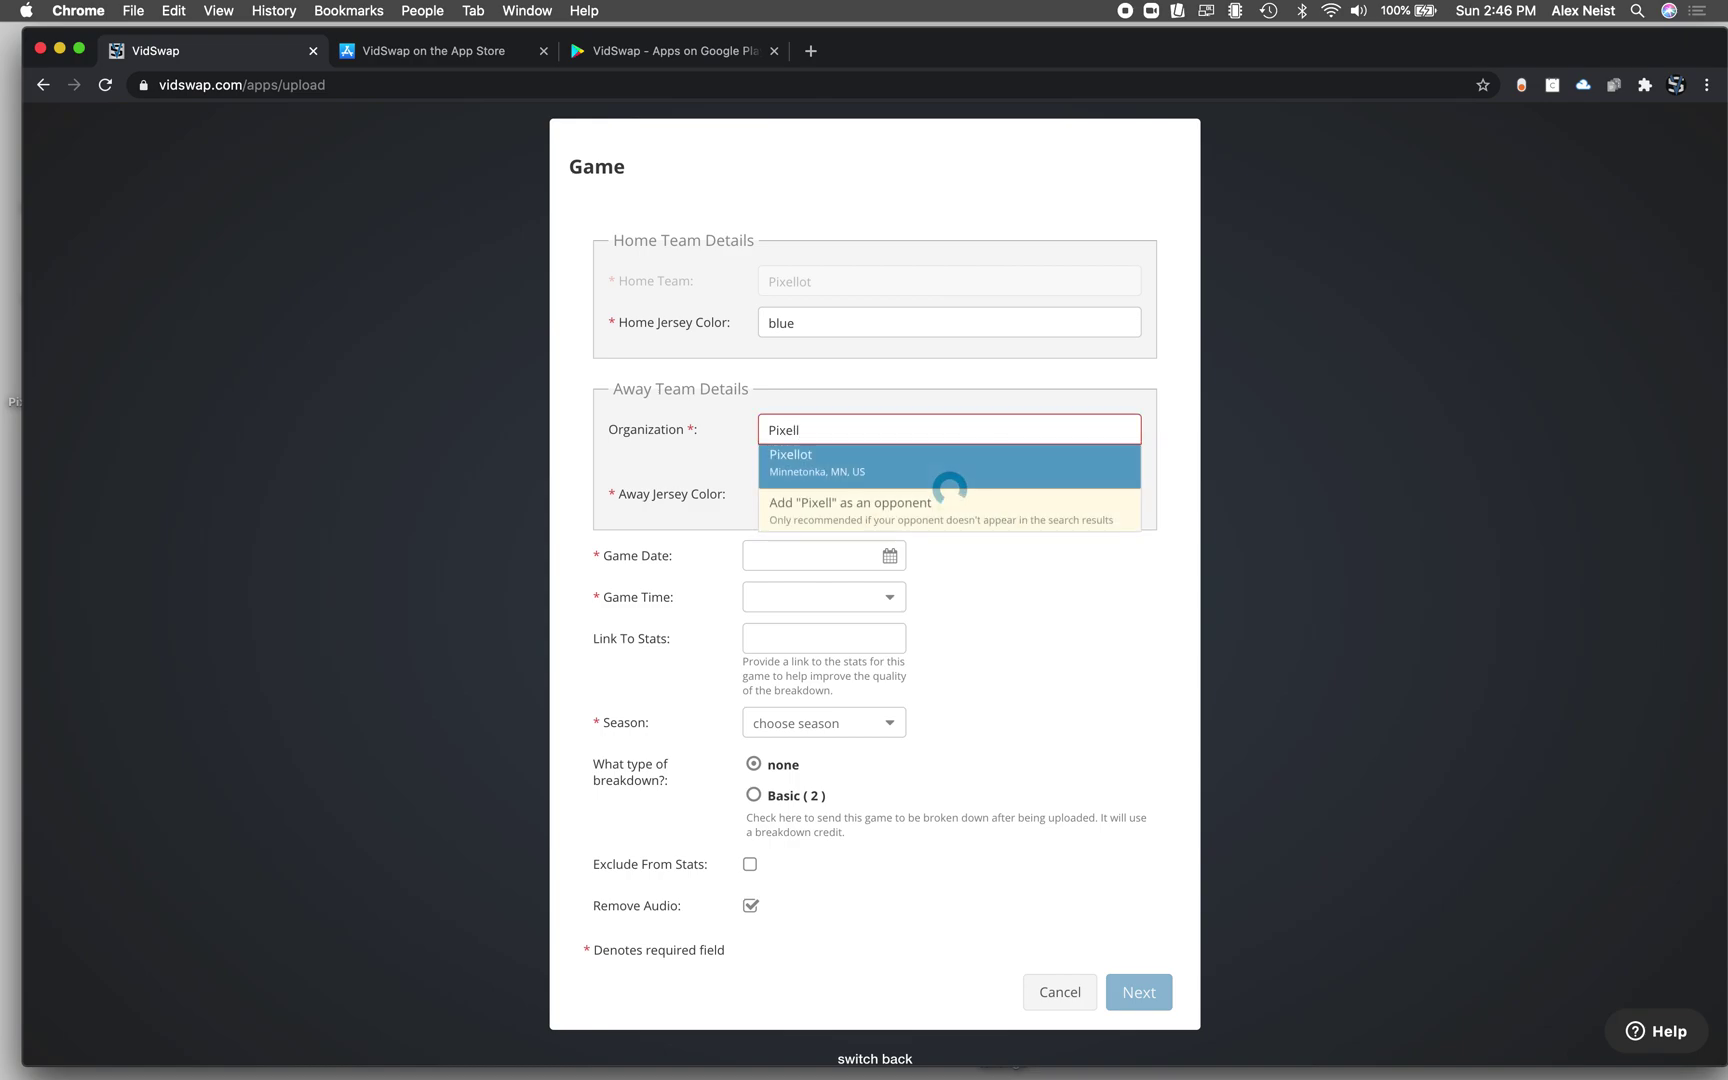
pyautogui.click(829, 466)
pyautogui.click(788, 490)
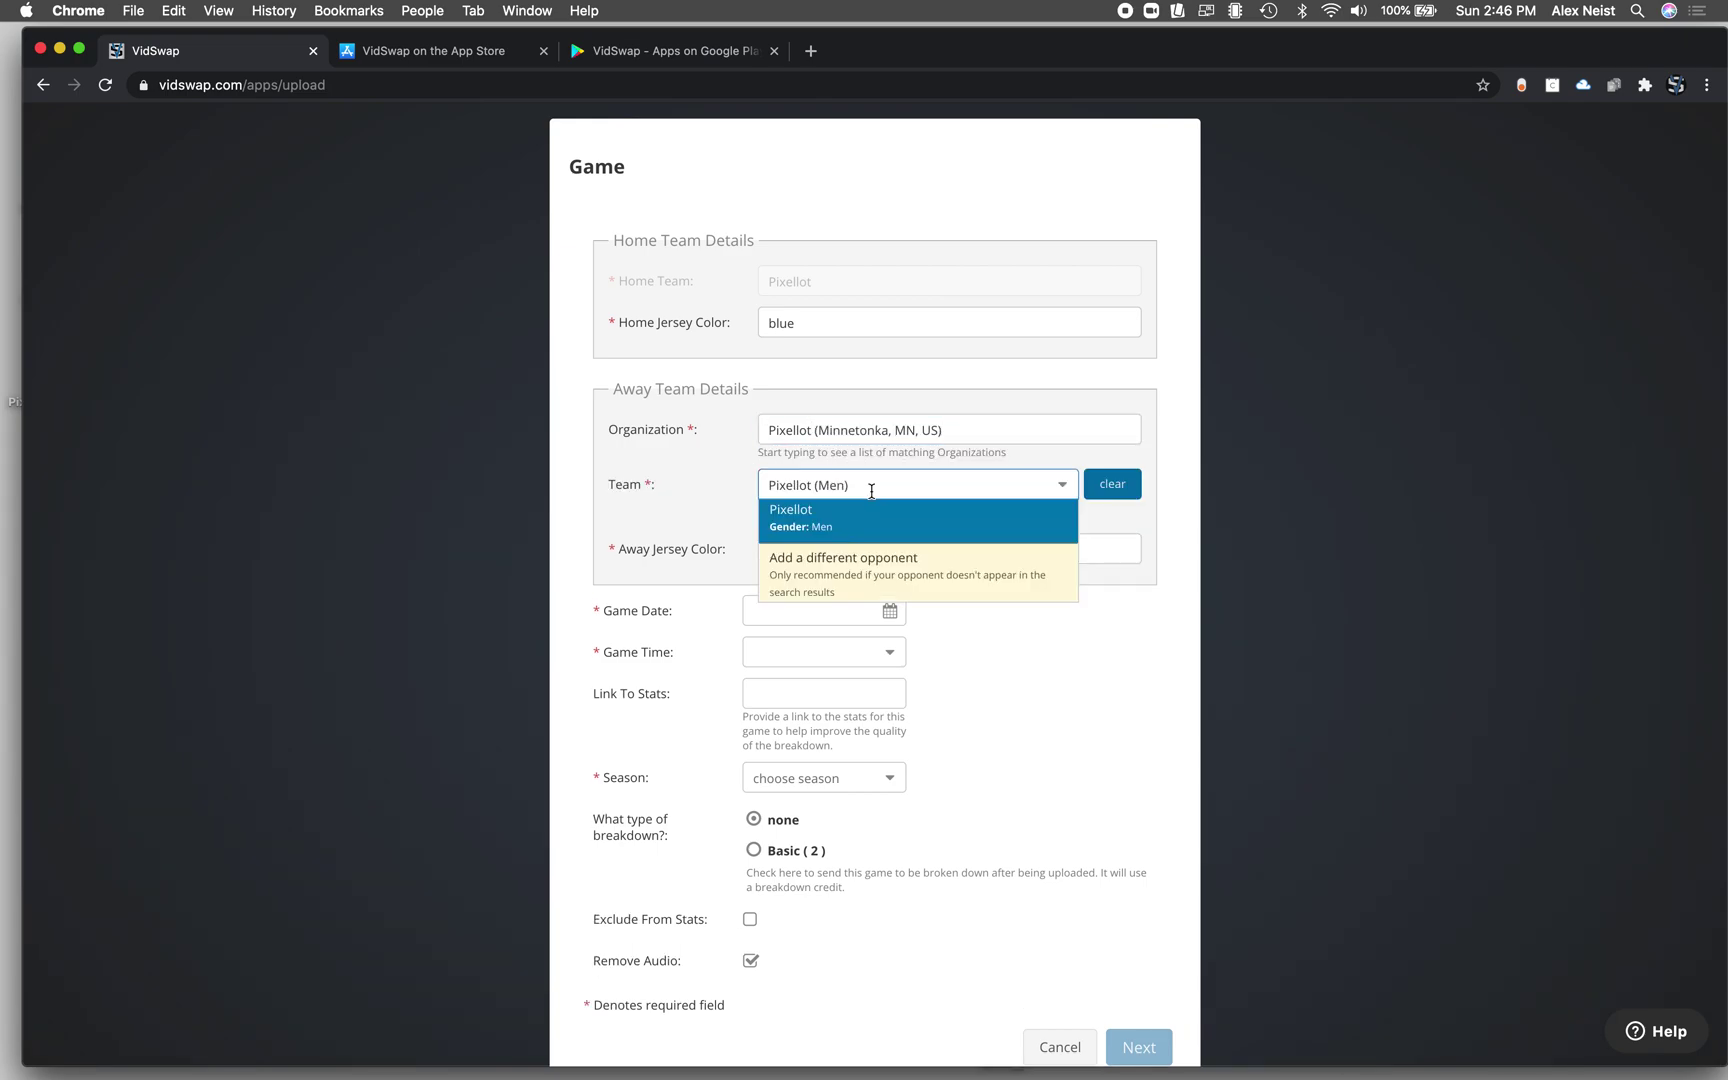
pyautogui.click(829, 521)
pyautogui.click(798, 552)
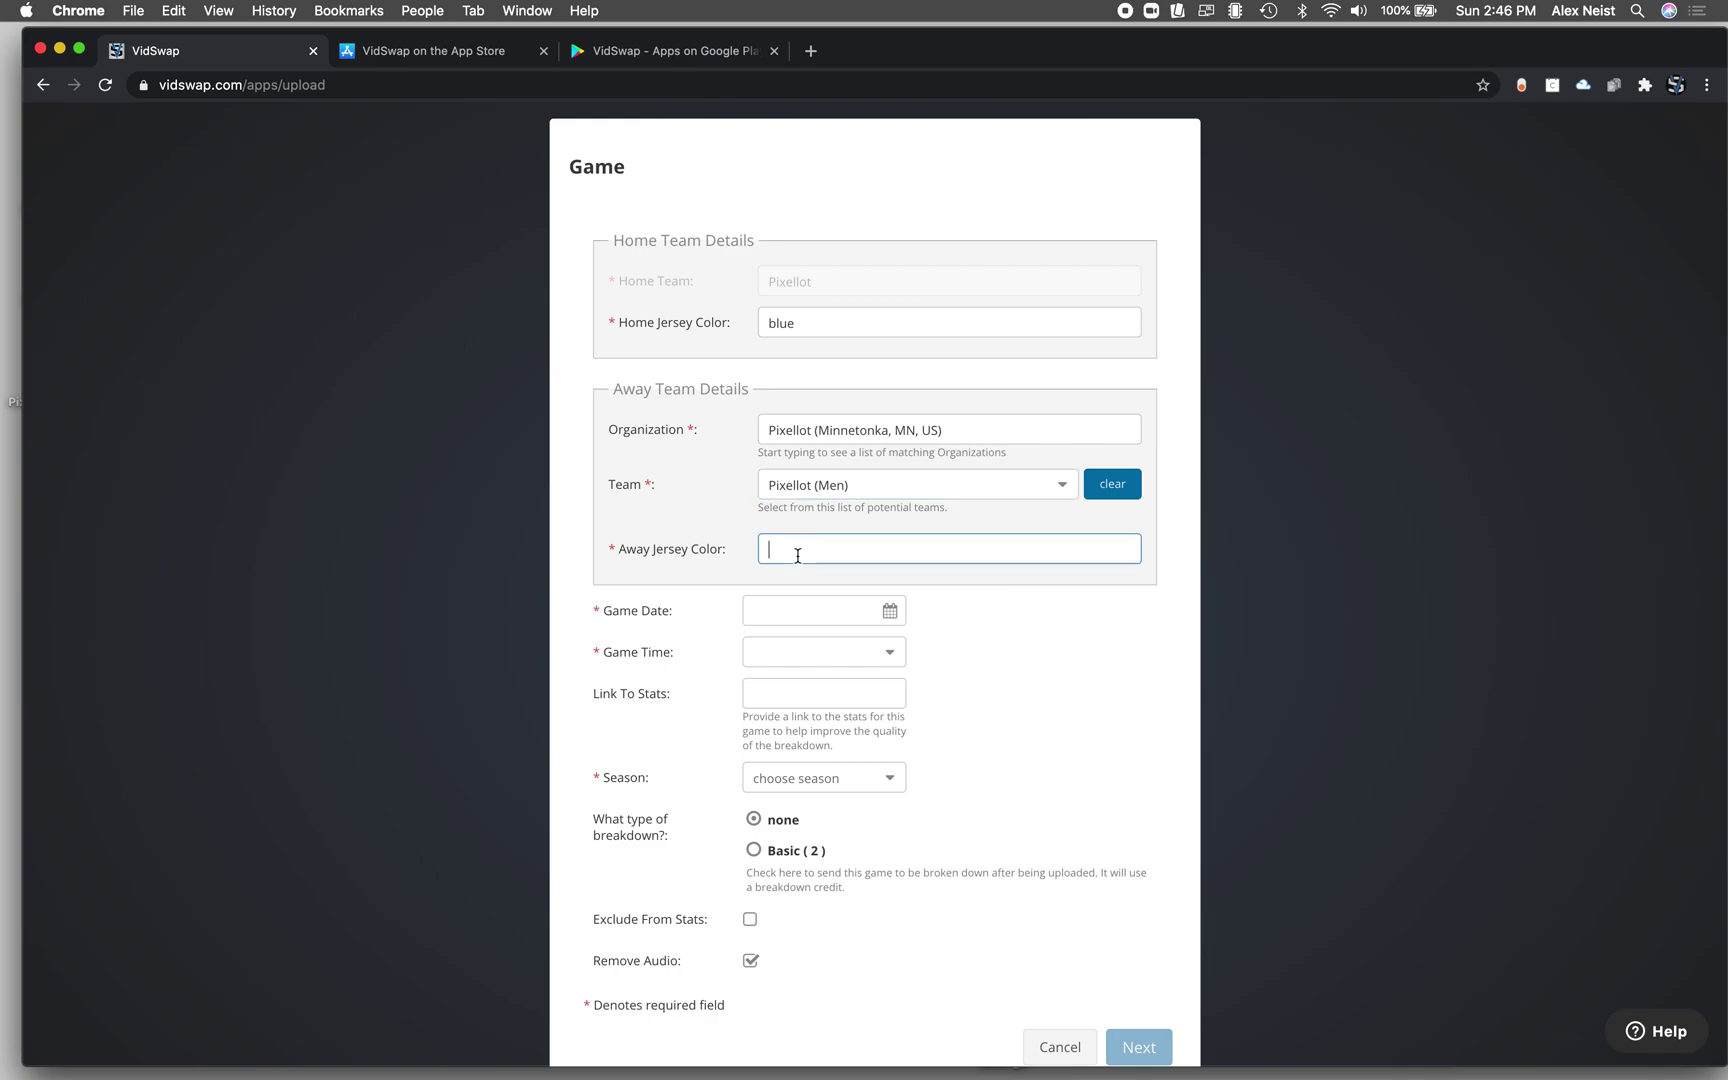
pyautogui.write('white')
# - Set the game to December 13, 2020 at 7:00 PM, season 2019-2020, and submit
pyautogui.click(886, 612)
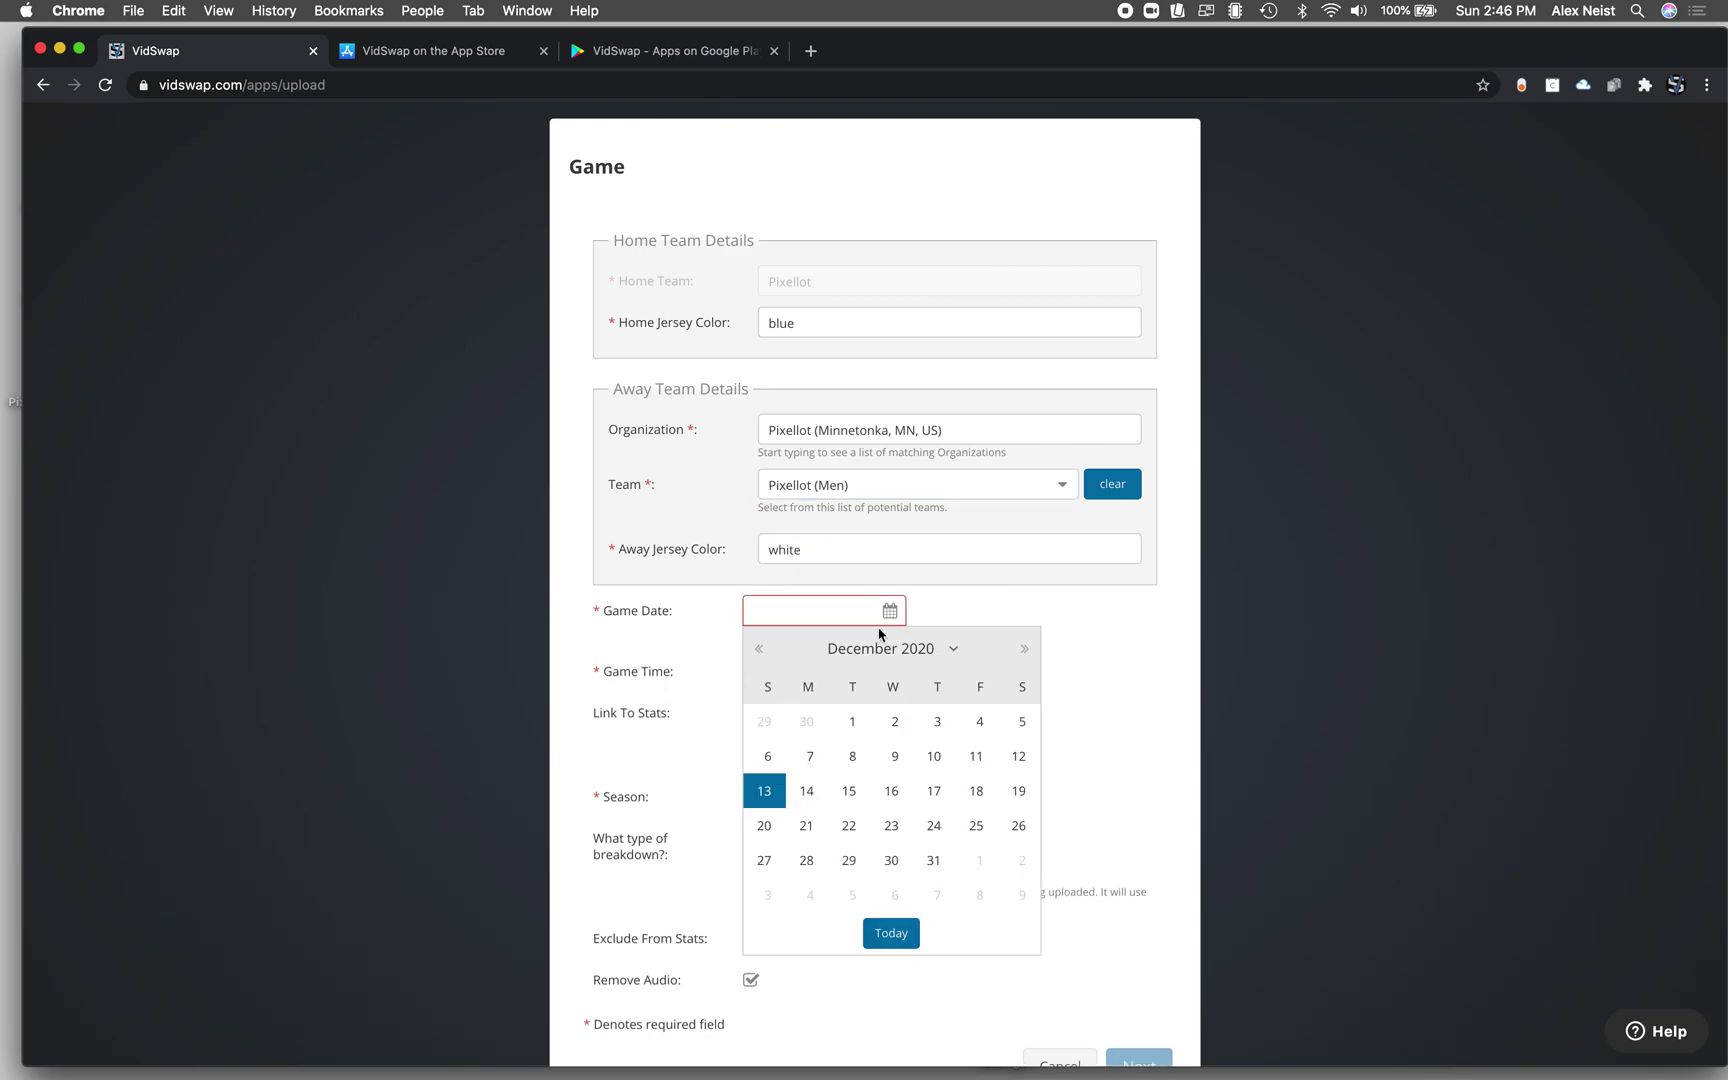
pyautogui.click(778, 795)
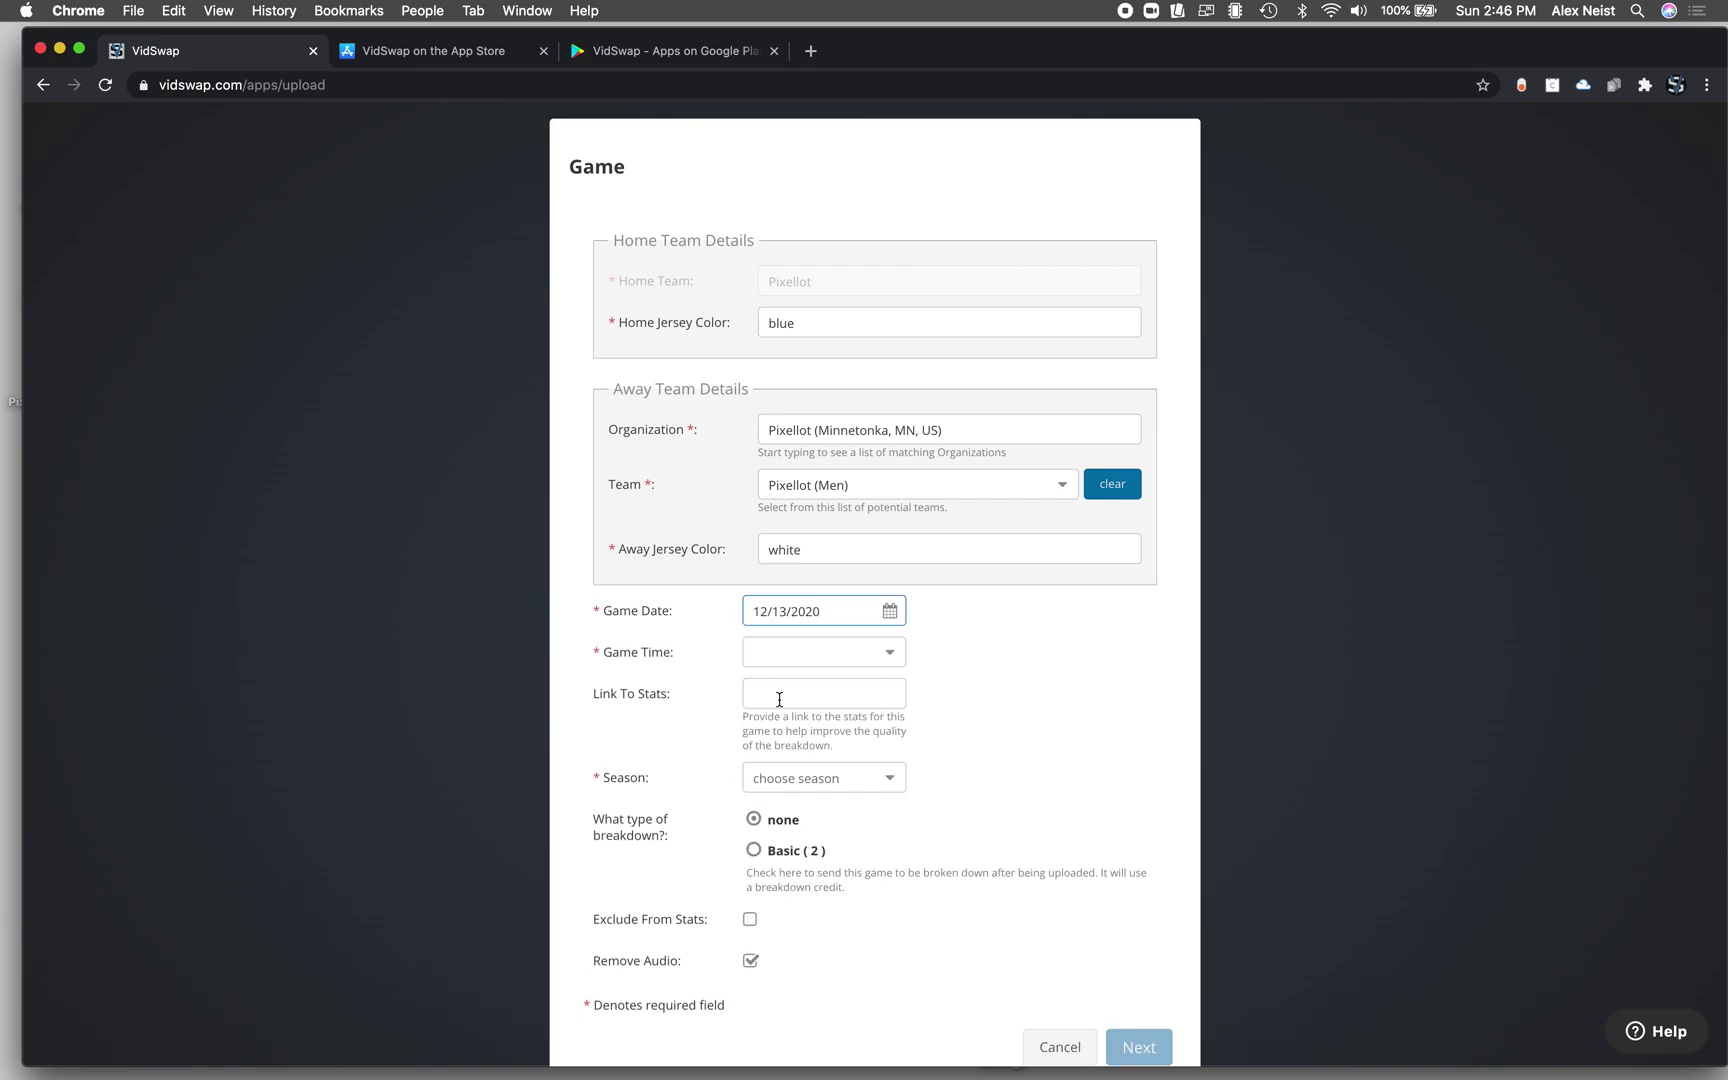
pyautogui.click(872, 654)
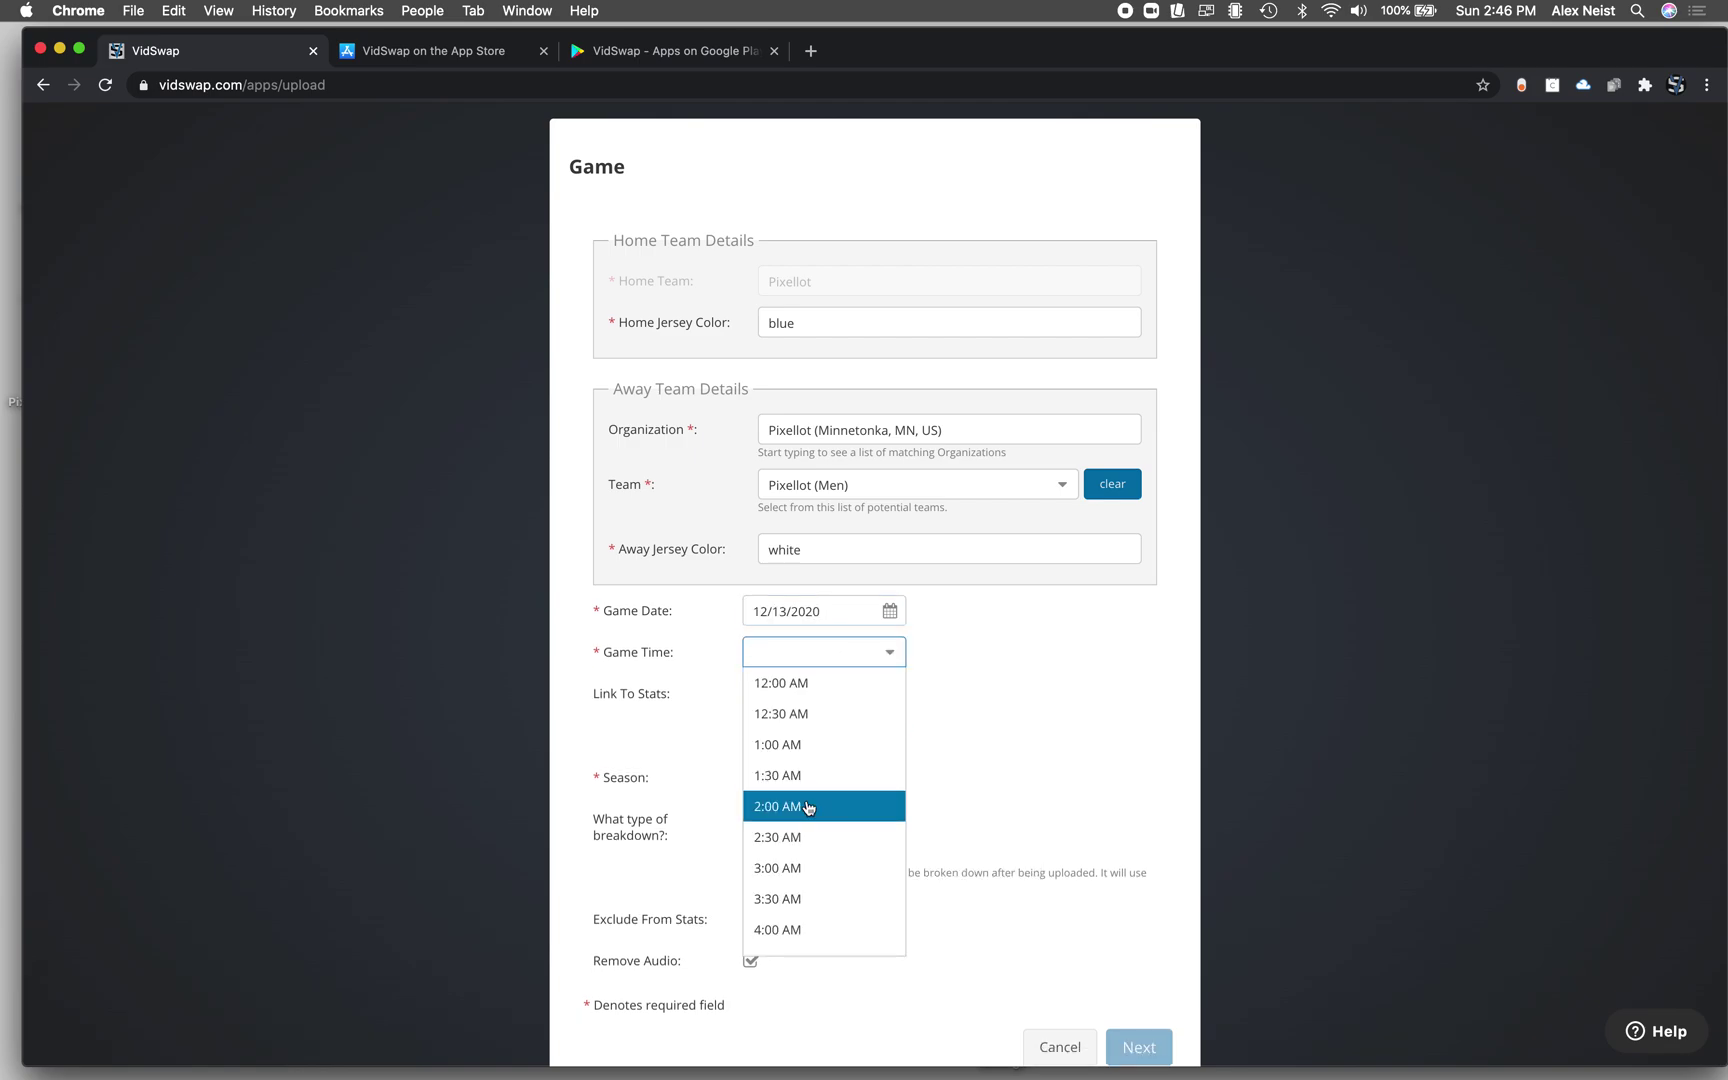
pyautogui.scroll(-10, 808, 808)
pyautogui.click(777, 761)
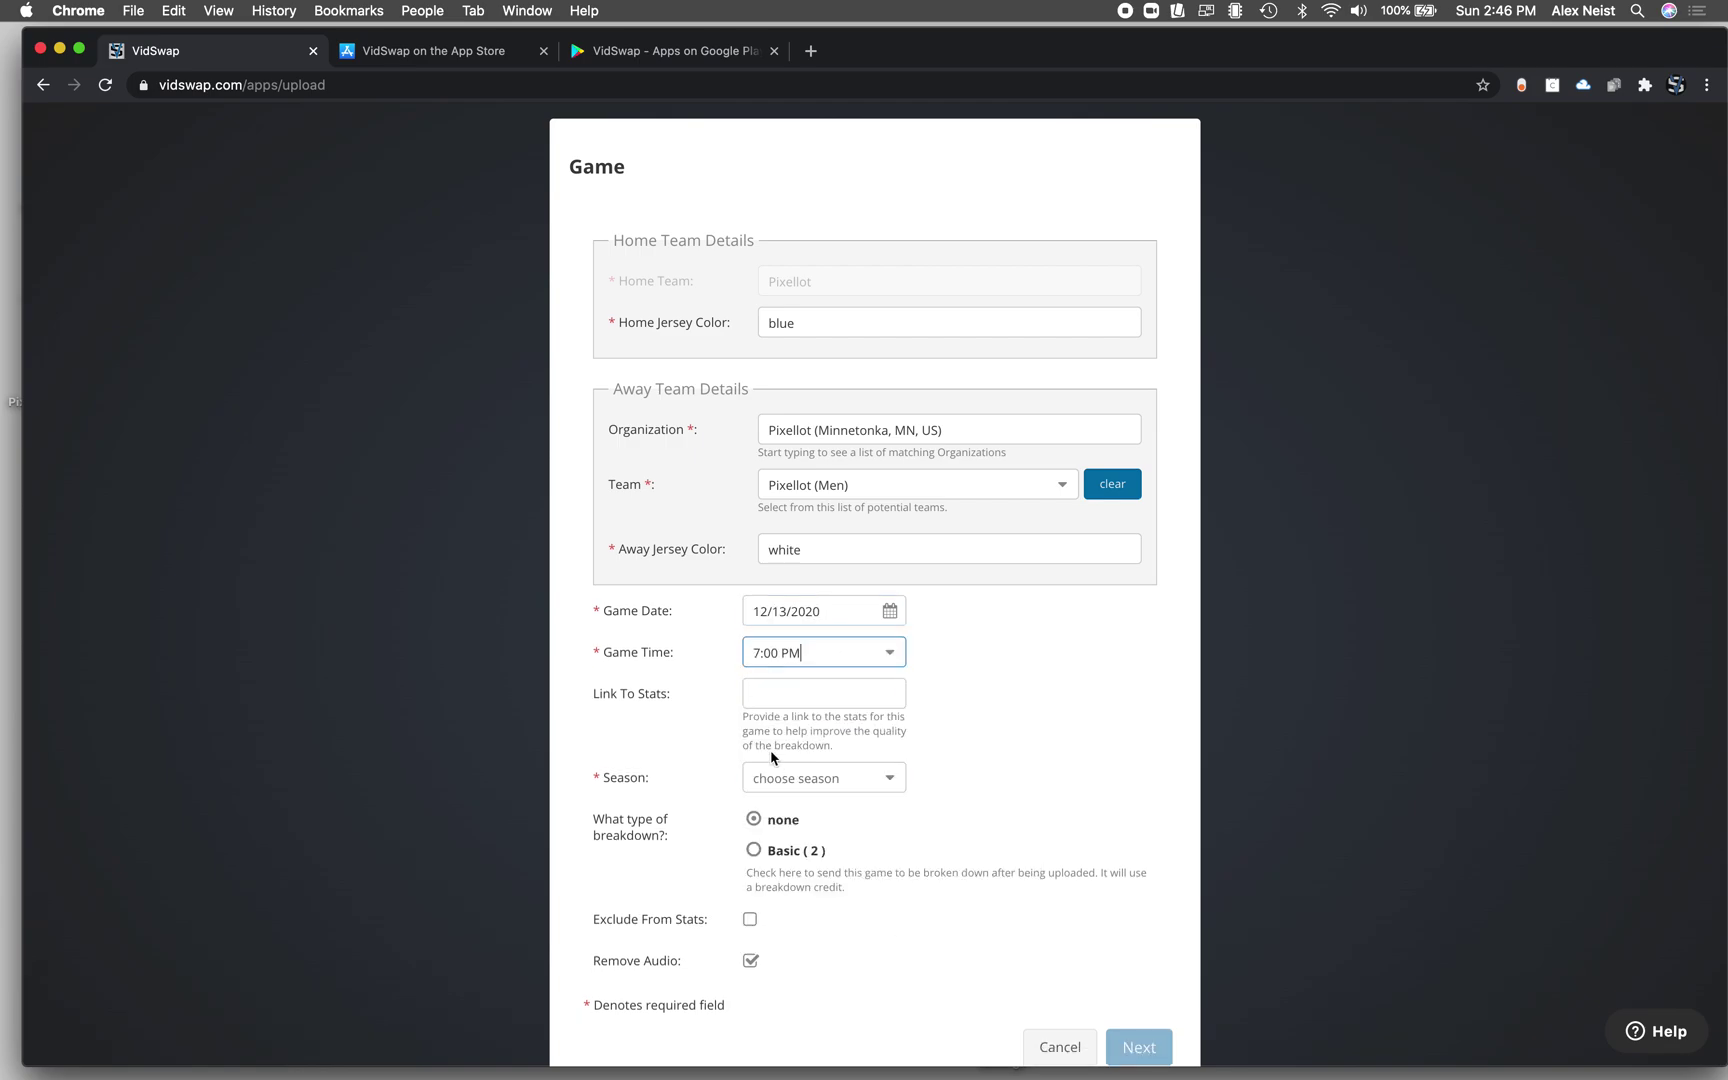
pyautogui.click(806, 780)
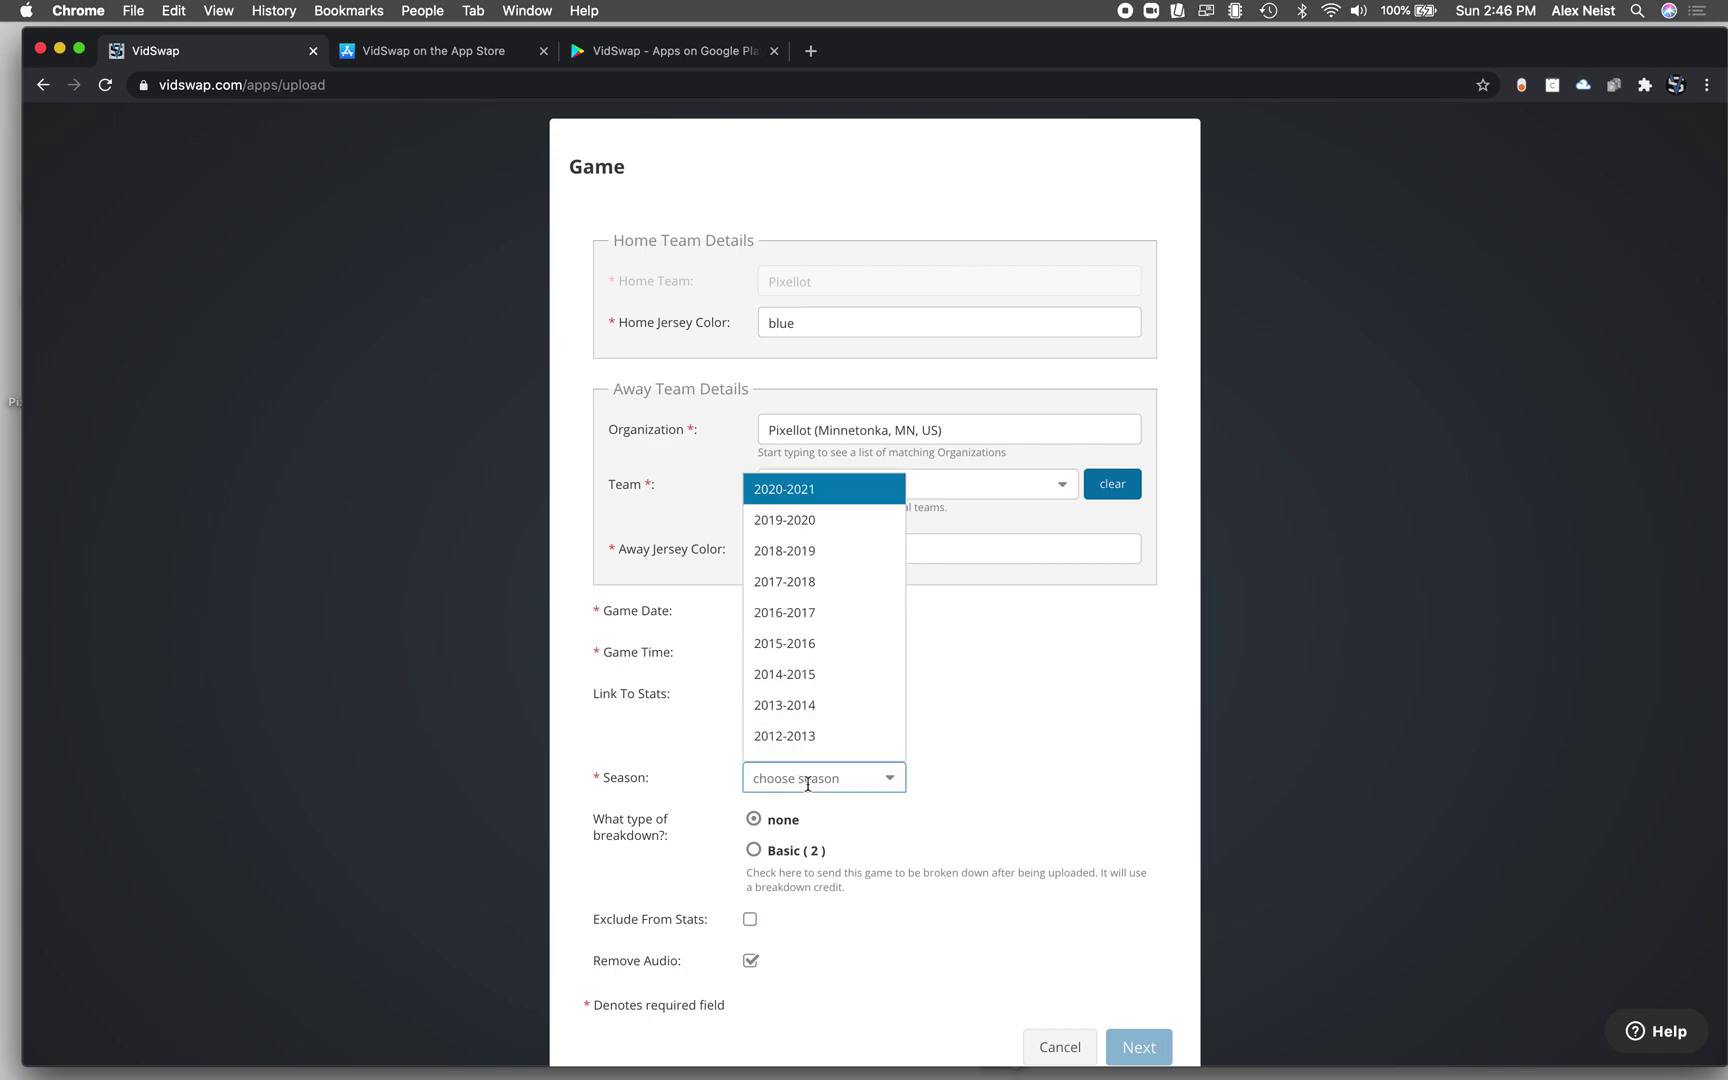
pyautogui.click(809, 537)
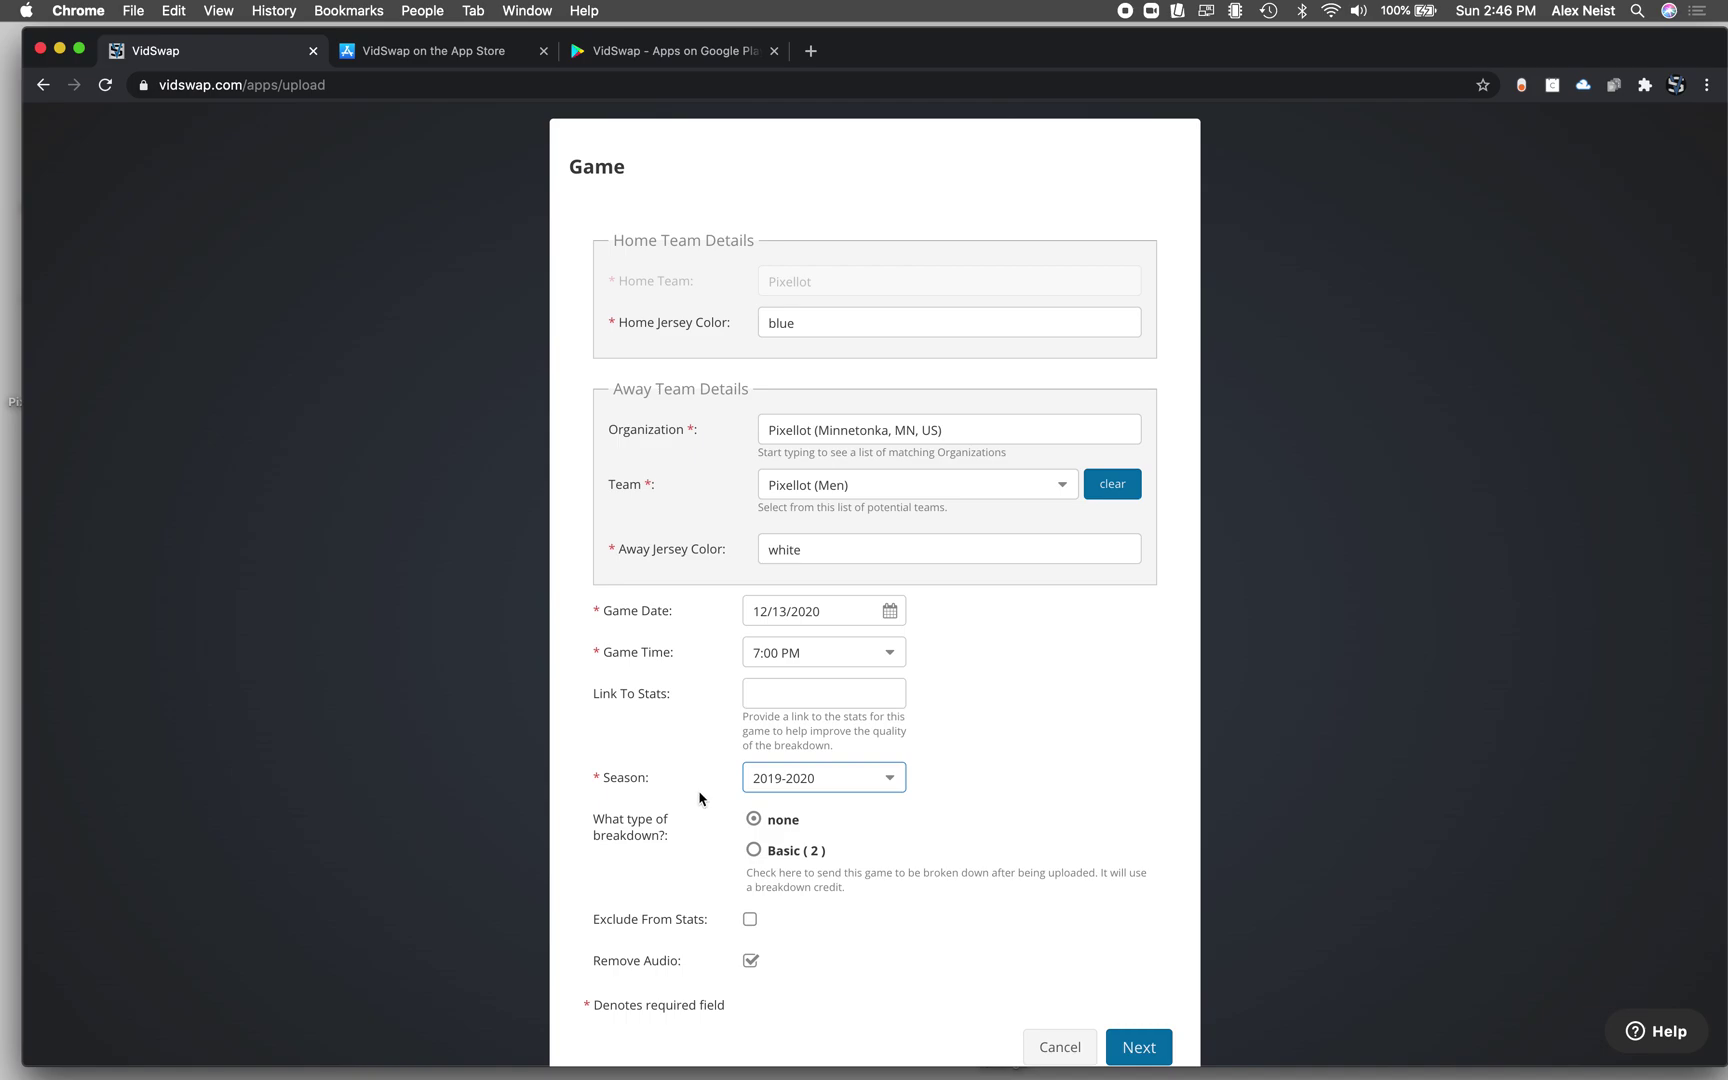
pyautogui.scroll(-2, 700, 798)
pyautogui.scroll(-1, 700, 798)
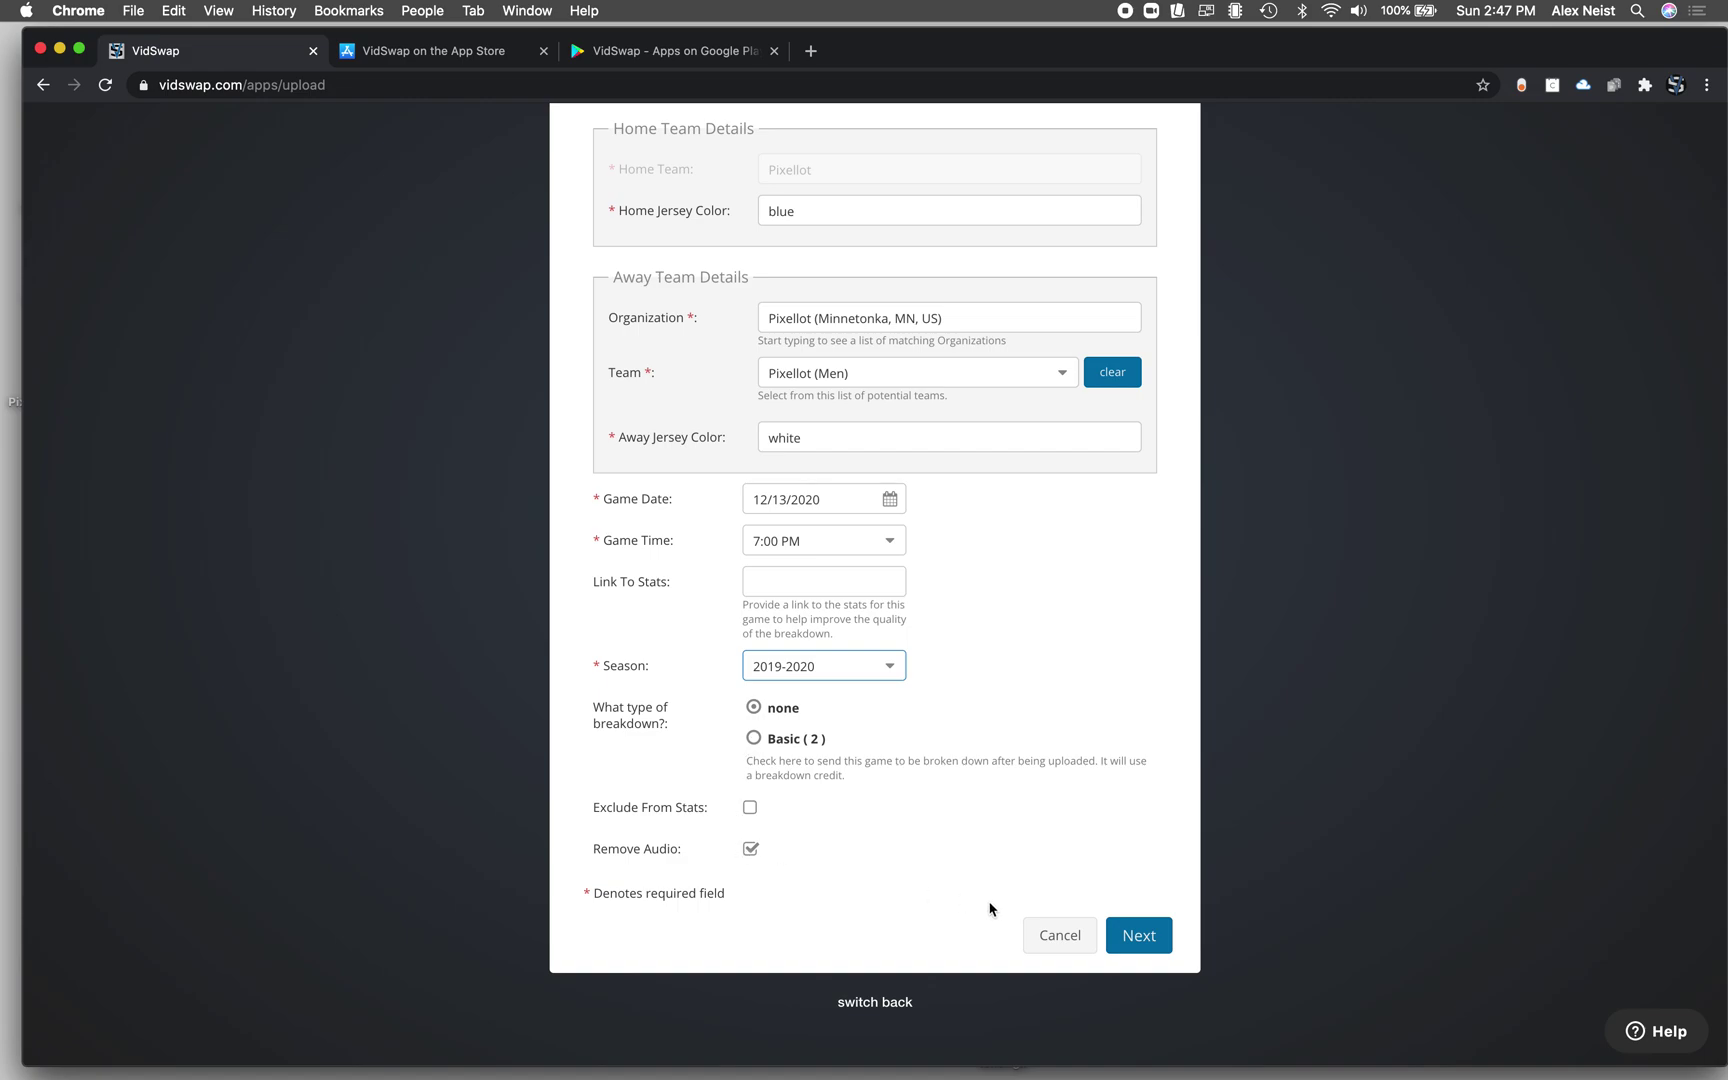
pyautogui.click(1141, 947)
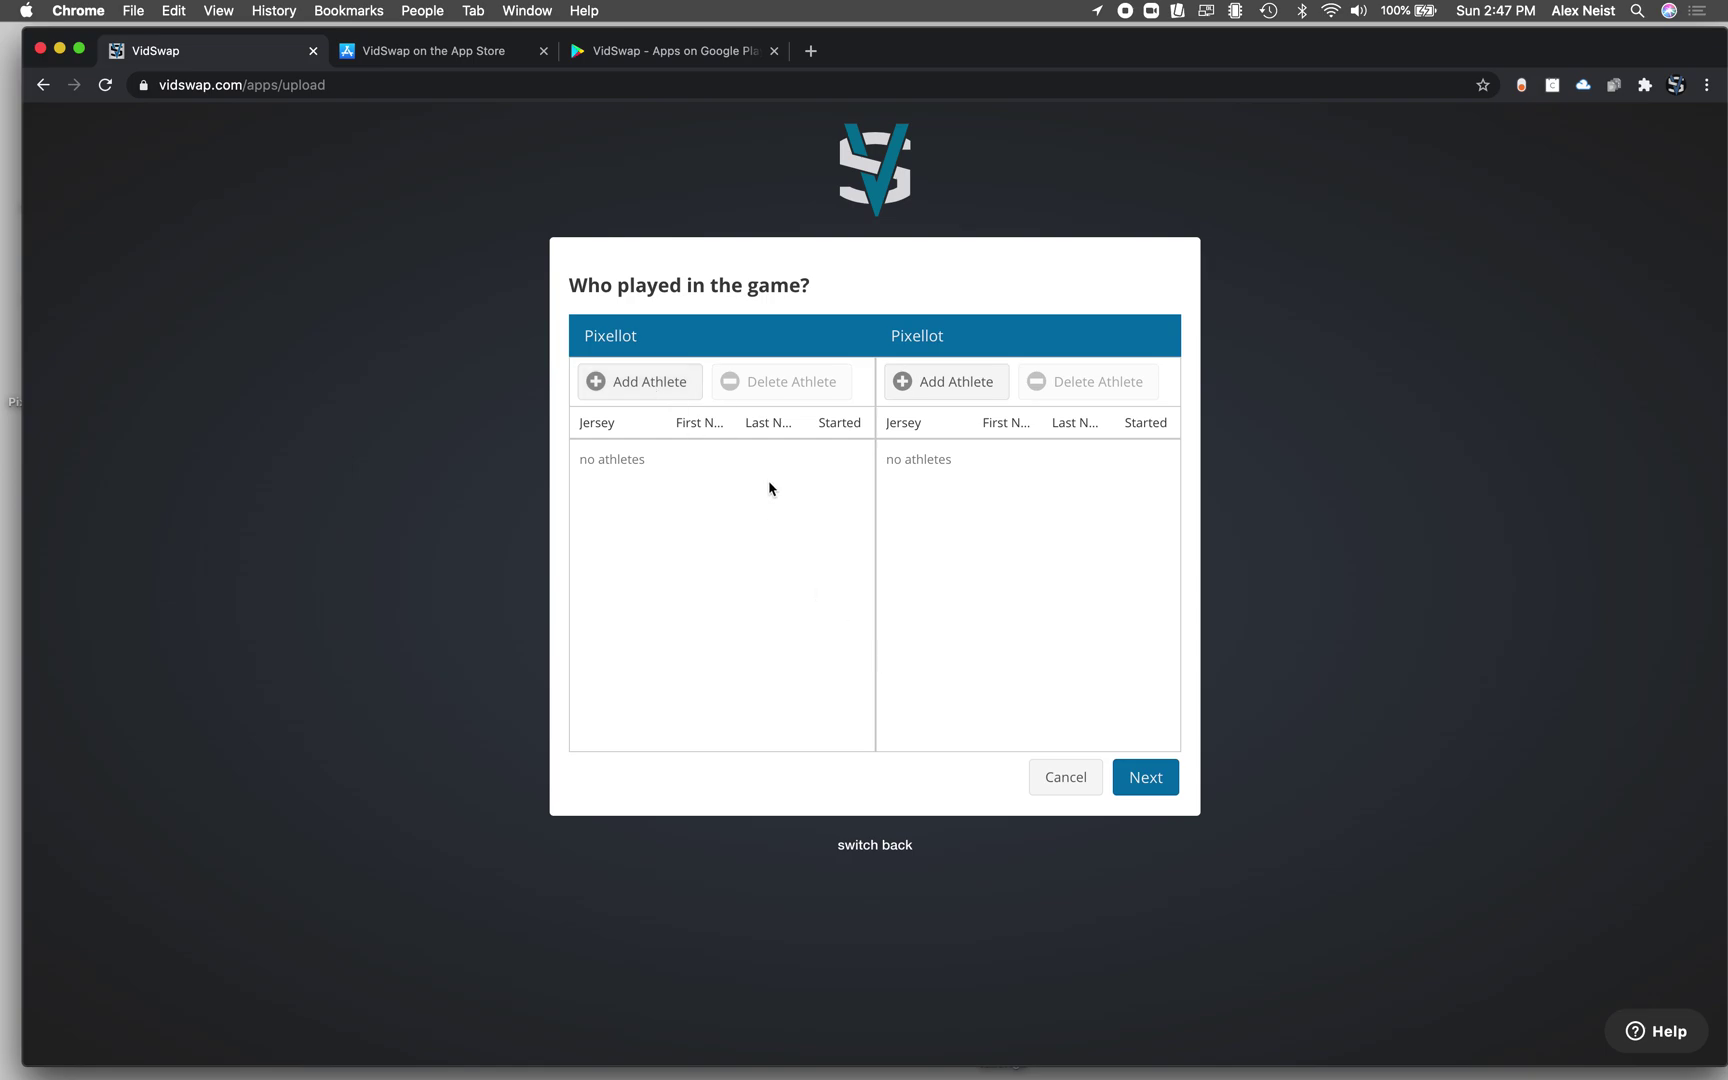
# - Continue with an empty roster and choose Upload Video as the source
pyautogui.click(1138, 785)
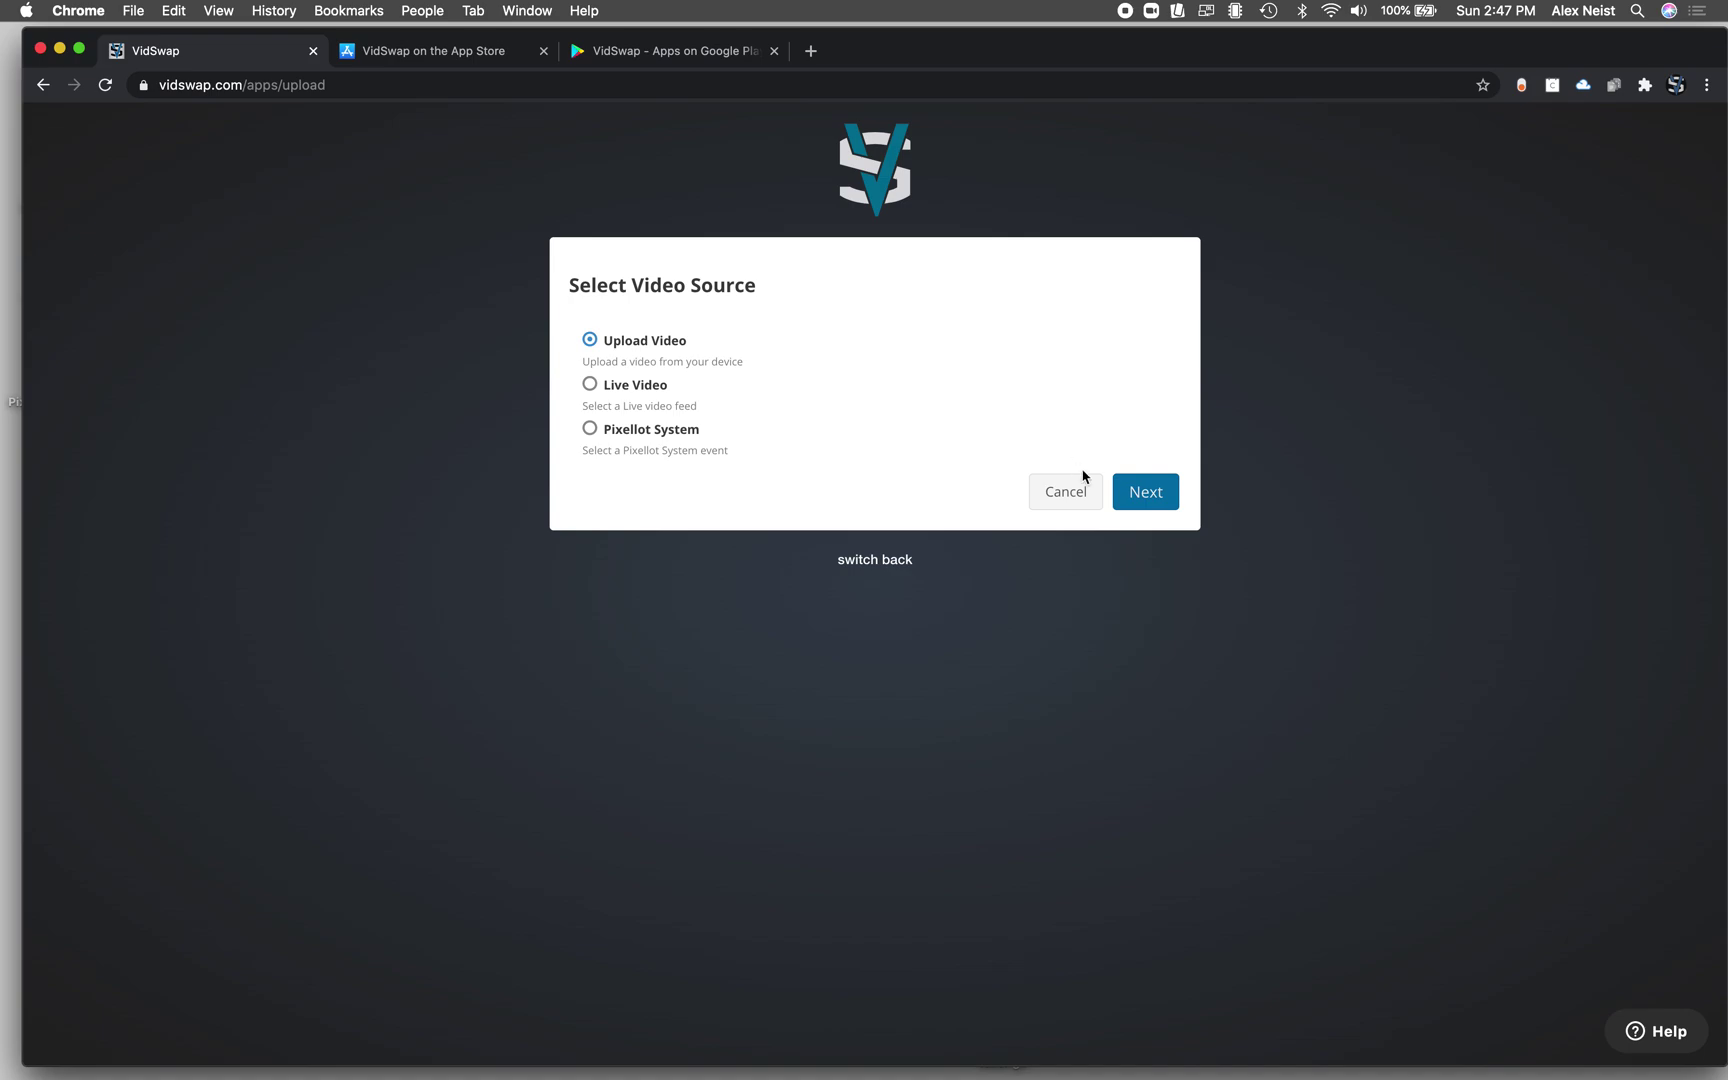
pyautogui.click(1144, 499)
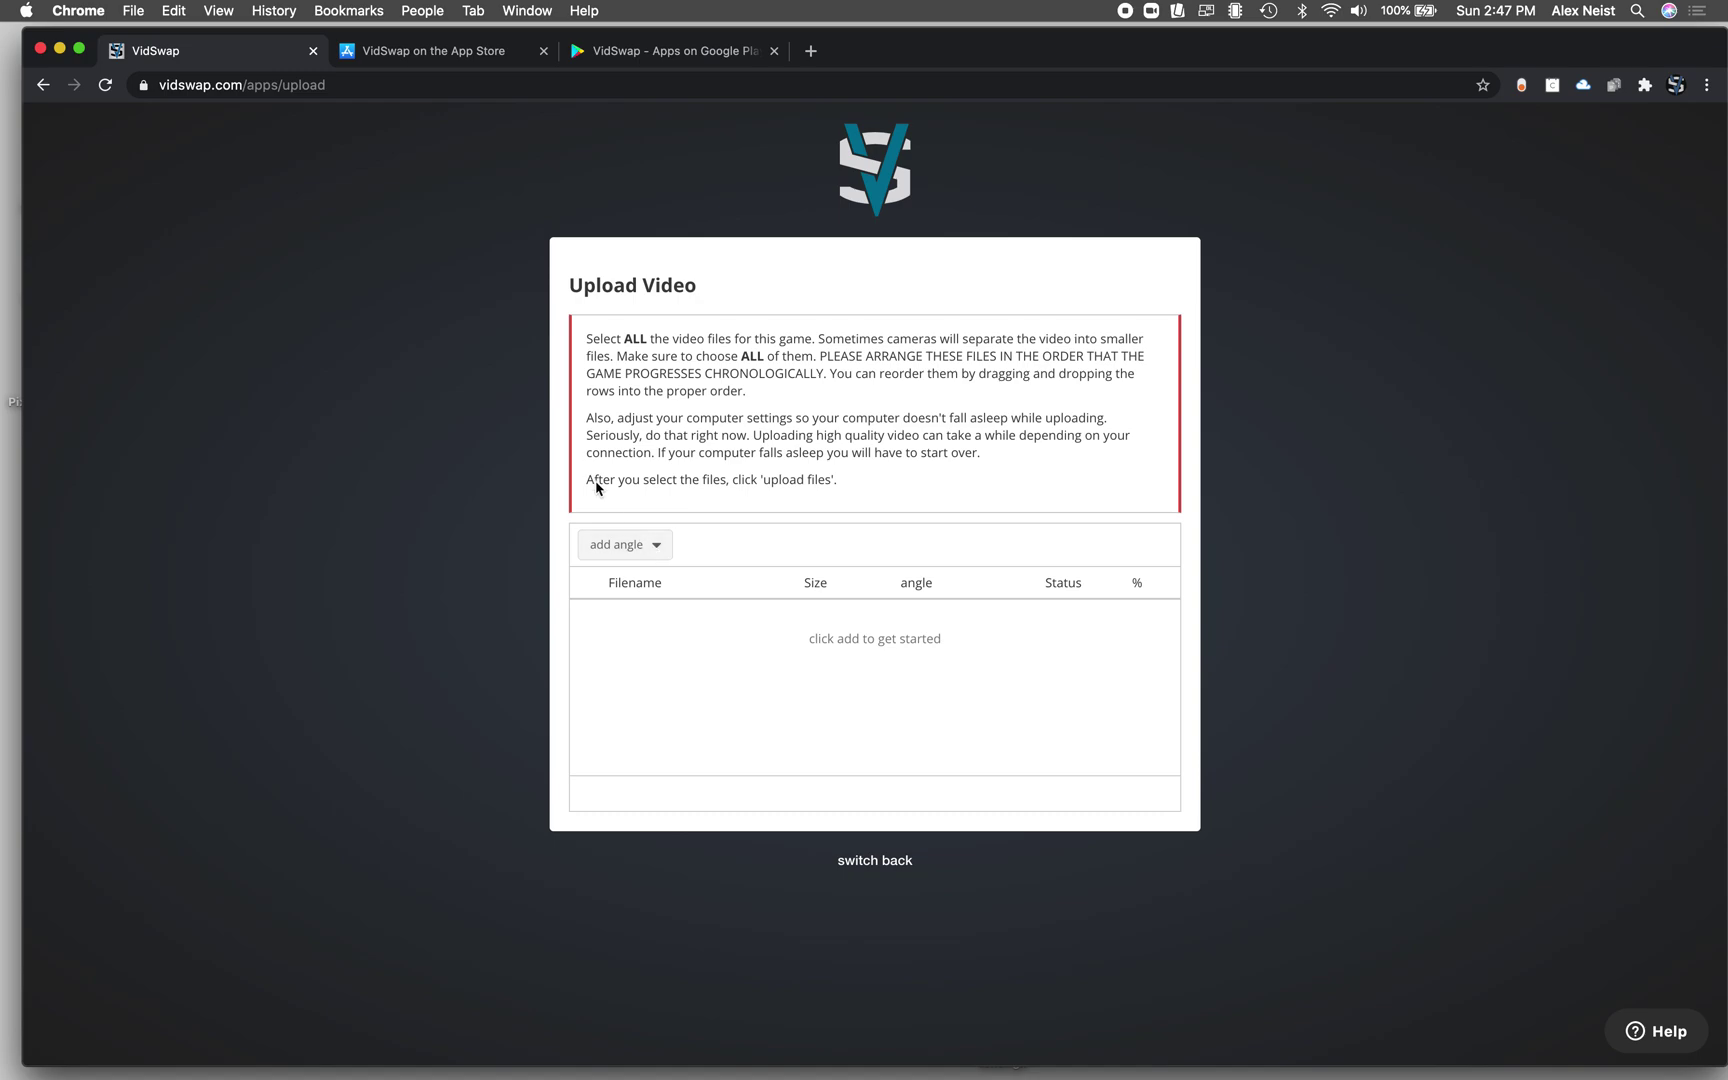
# - Add the 'VidSwap by Pixellot Demo Deck' video as the 1st Angle file
pyautogui.click(658, 552)
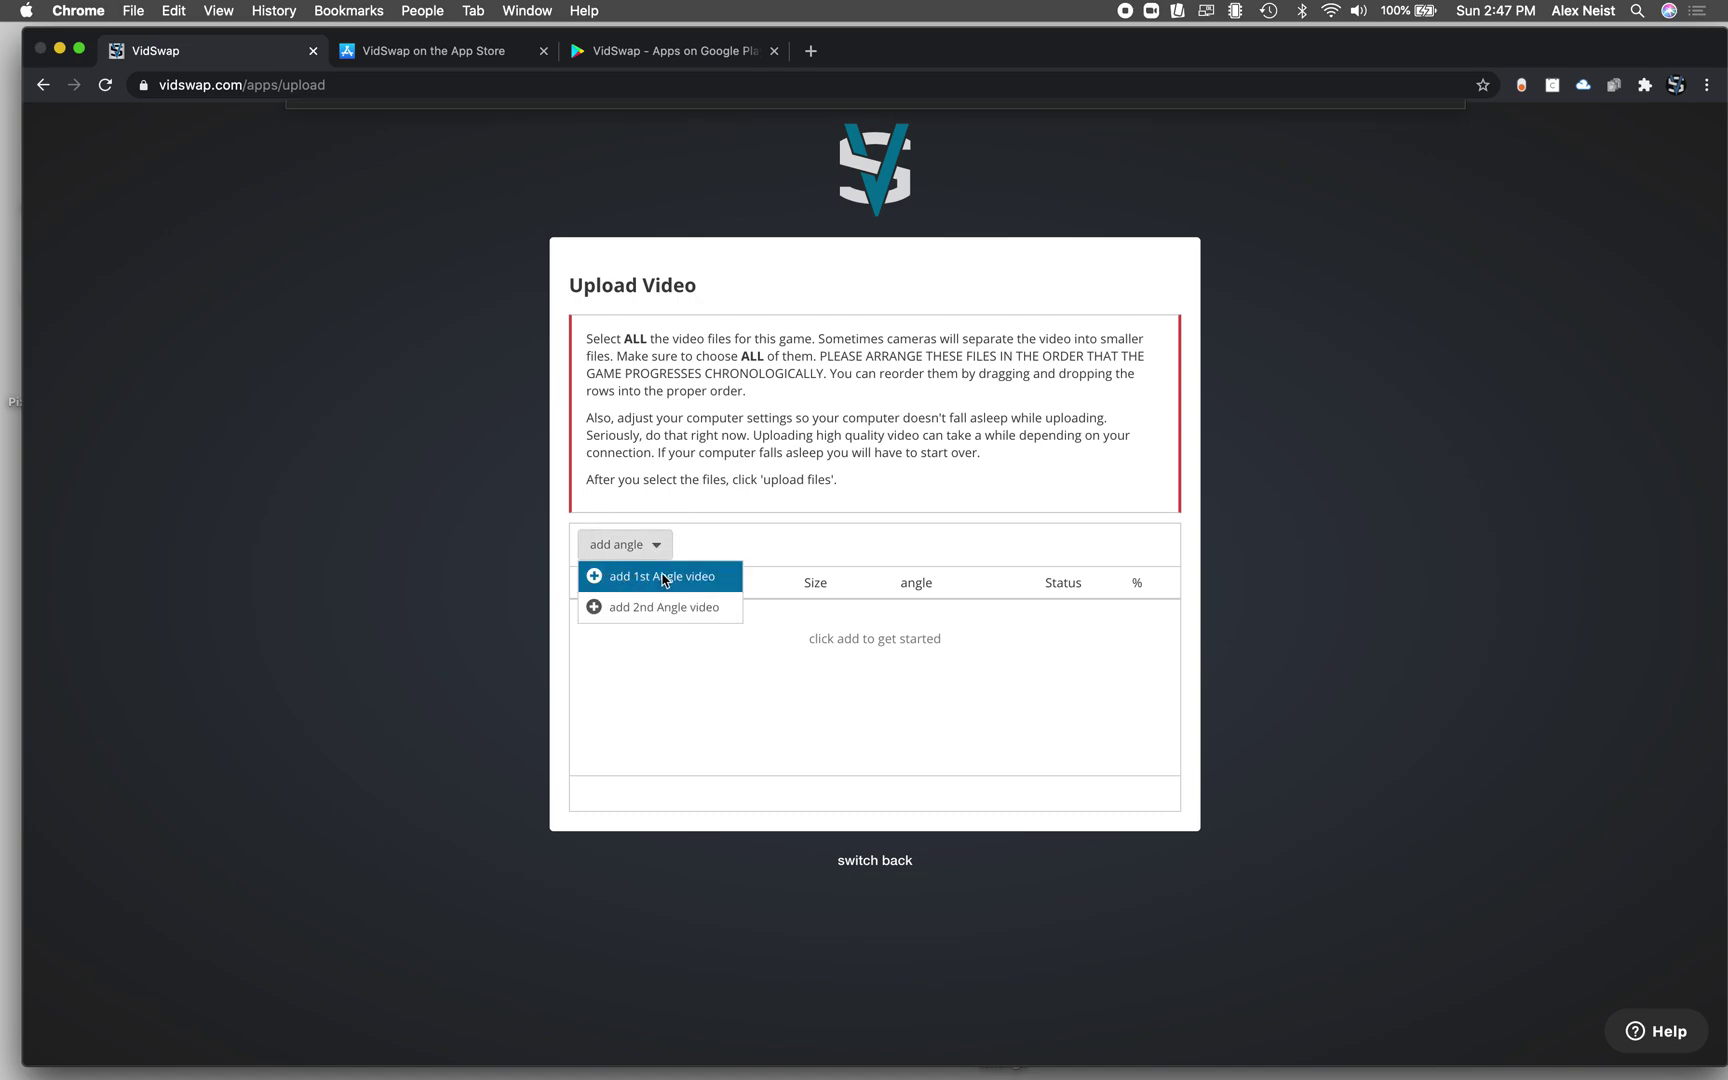
pyautogui.click(663, 577)
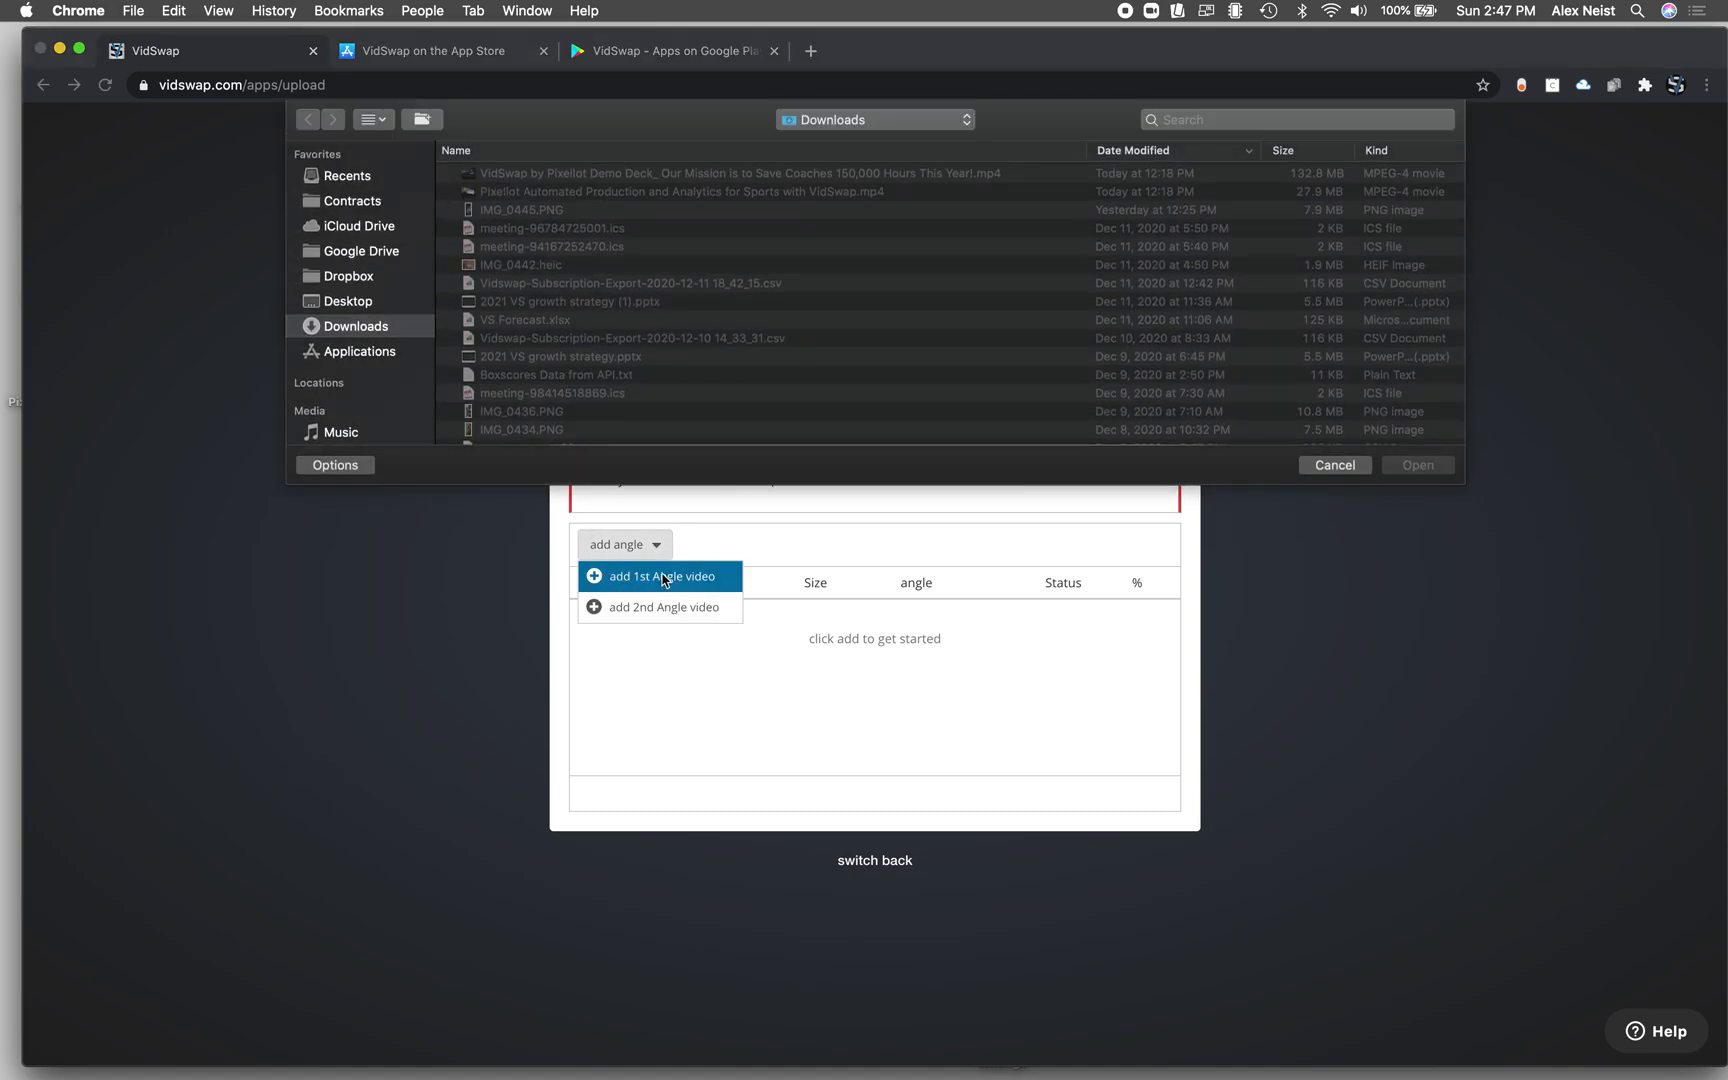
pyautogui.click(560, 174)
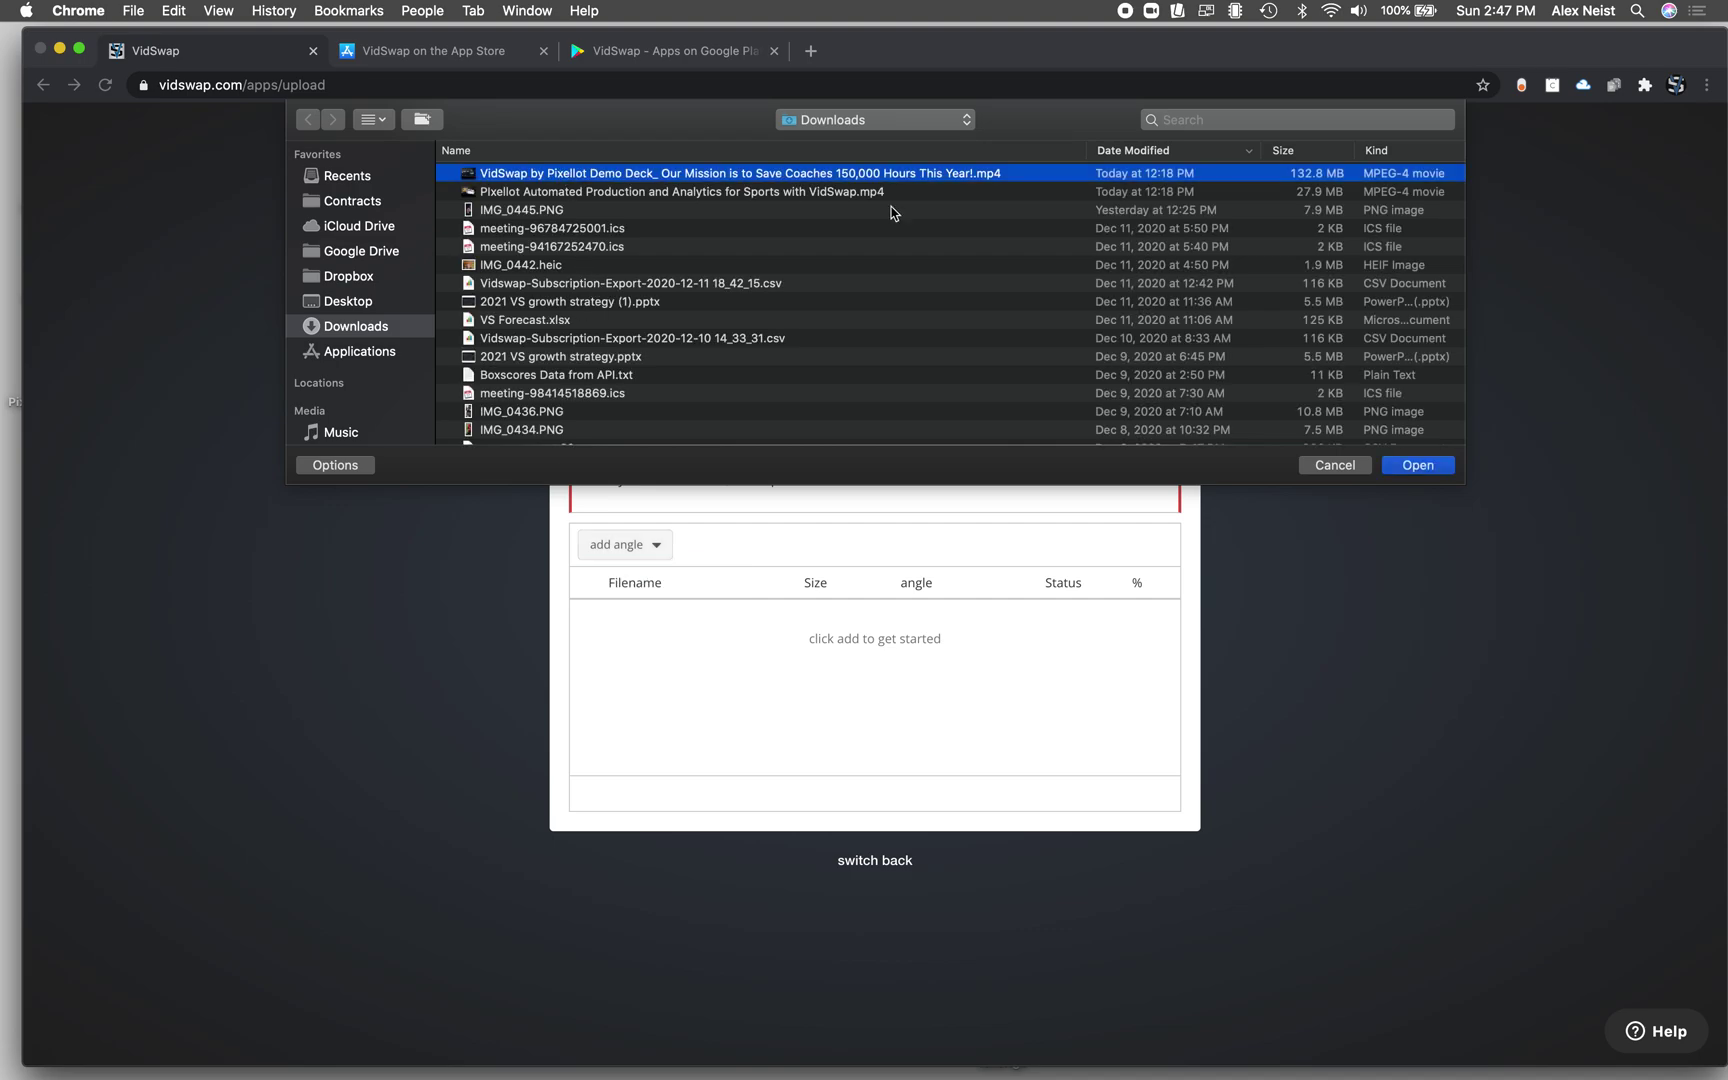
pyautogui.click(1399, 467)
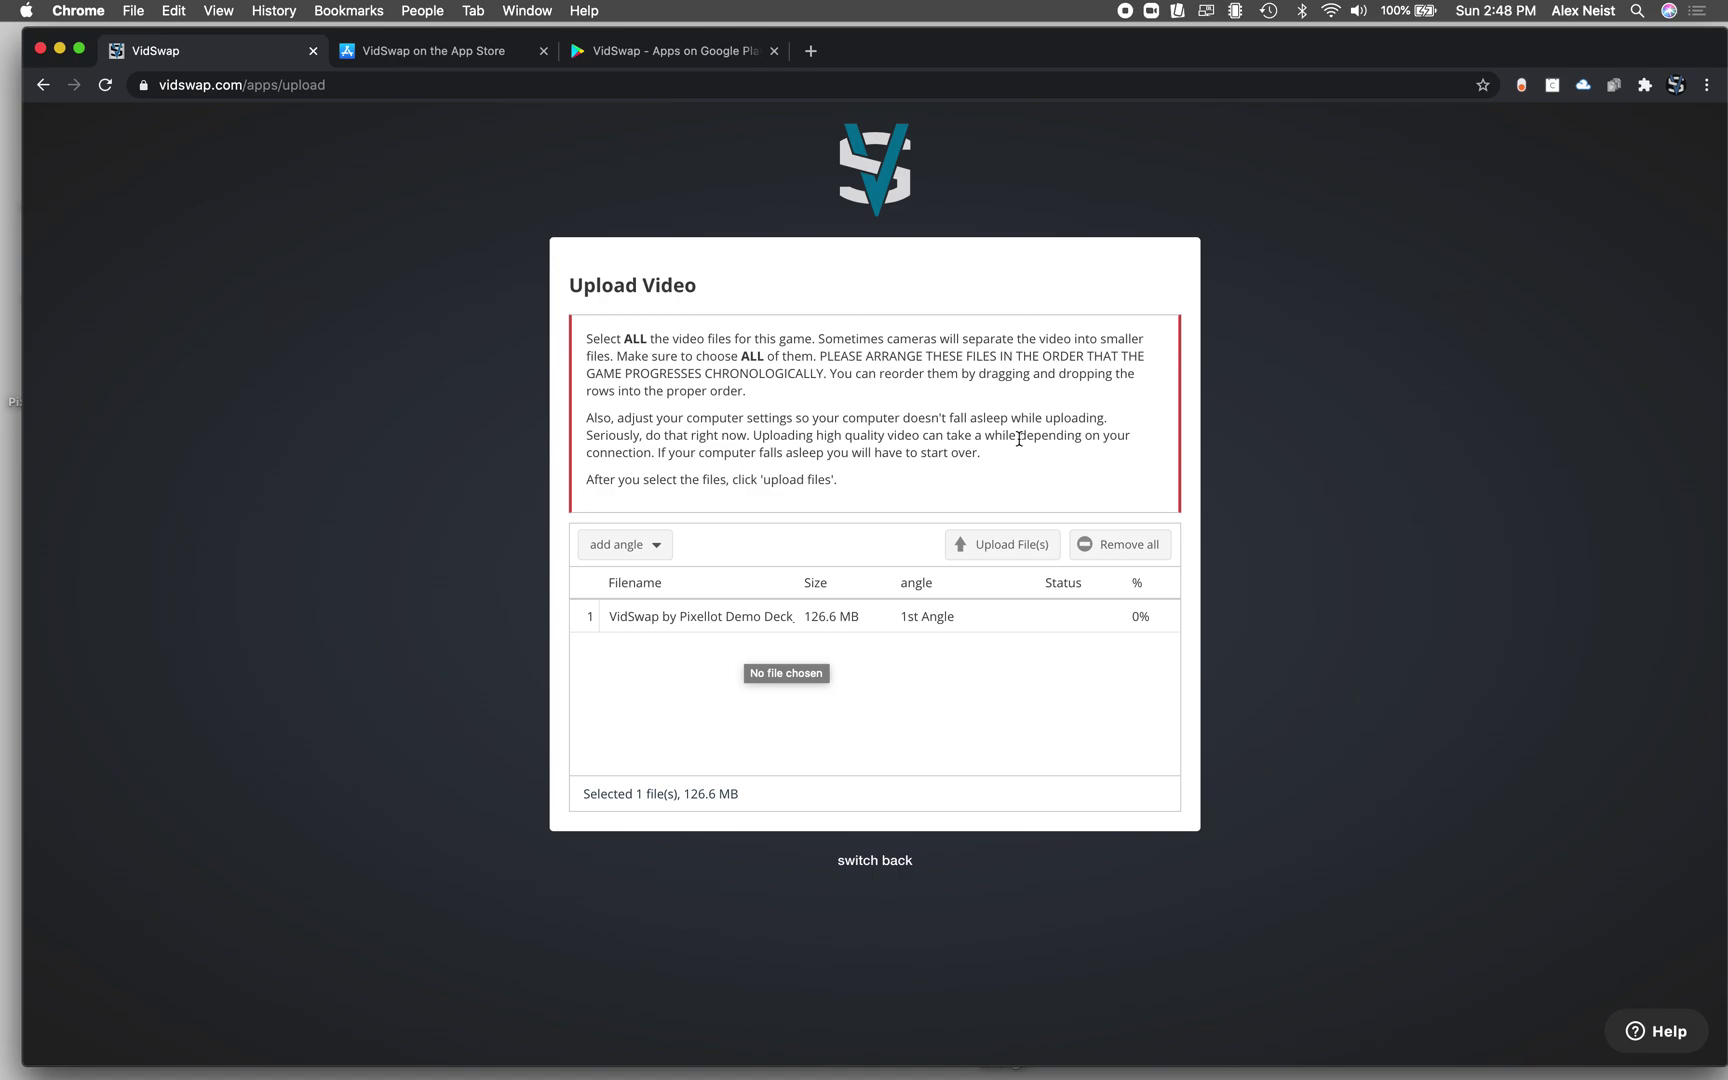
# - Highlight the upload instructions, then start uploading the listed video
pyautogui.moveTo(585, 337); pyautogui.dragTo(791, 495)
pyautogui.click(1272, 489)
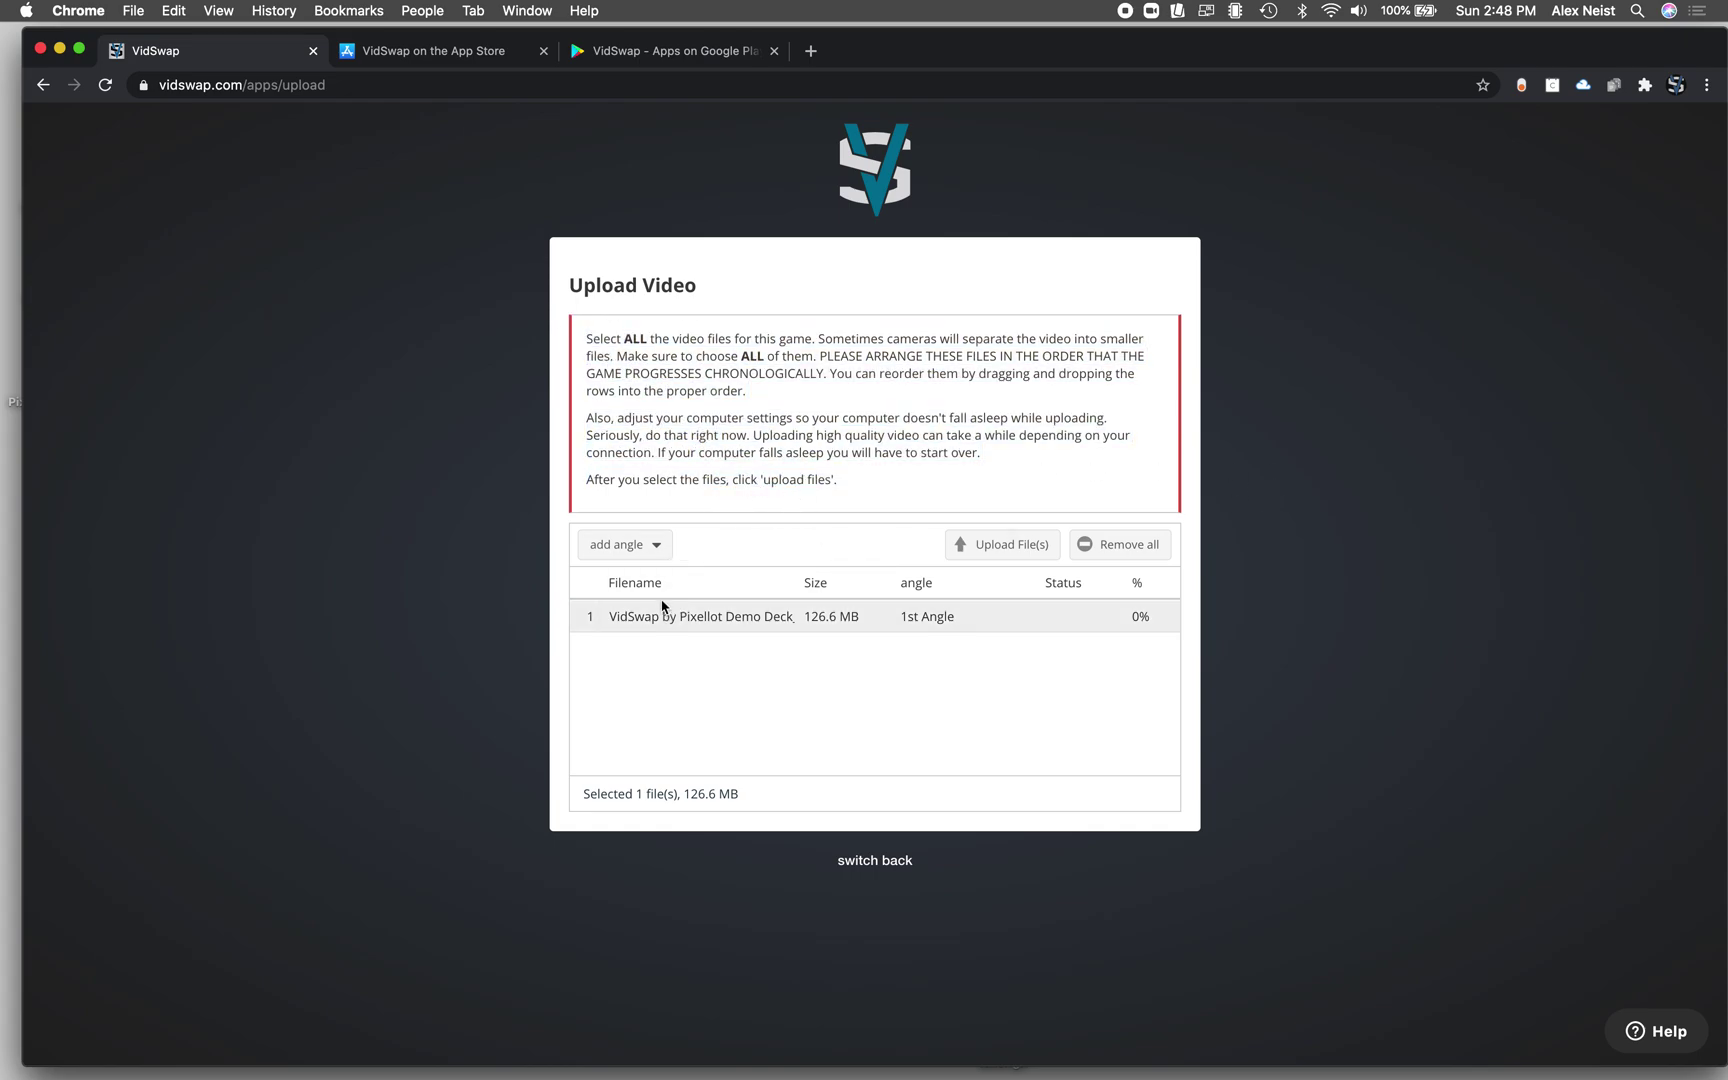
pyautogui.click(976, 548)
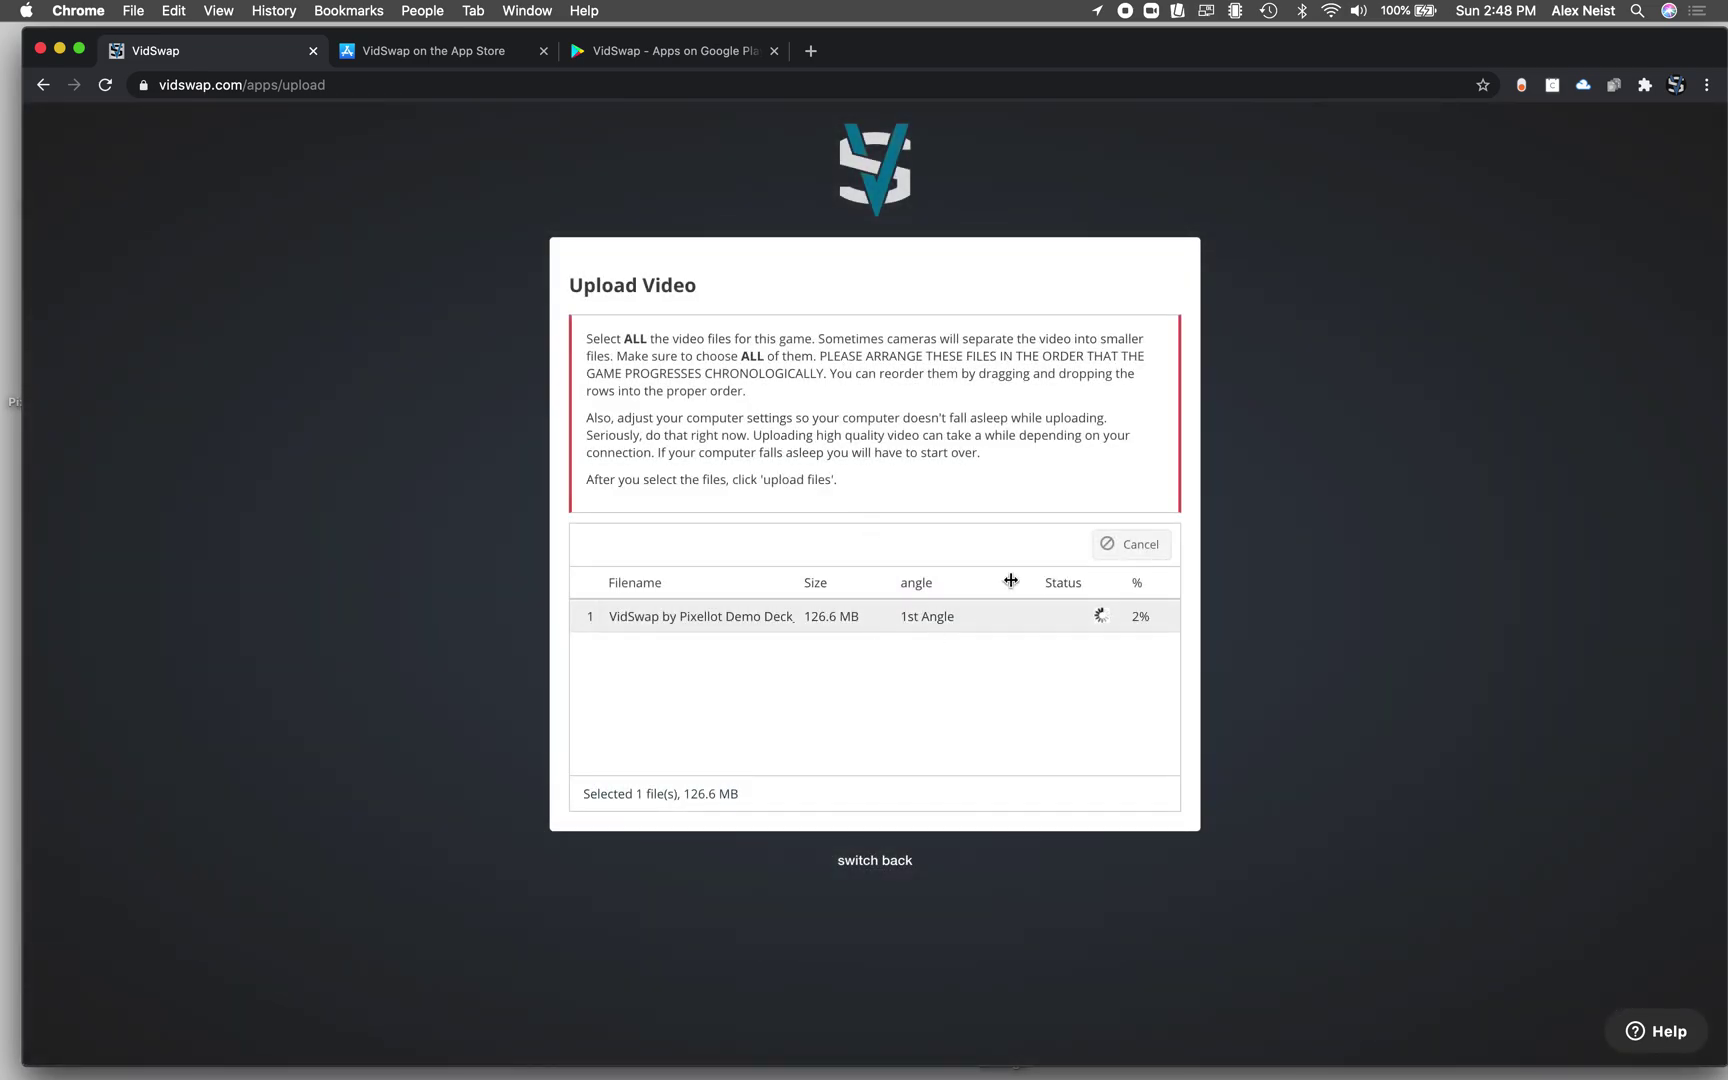
# - Cancel the upload, queue both demo deck and 'Pixellot Automated Production' as 1st Angle files, reordering them
pyautogui.click(1118, 548)
pyautogui.click(640, 545)
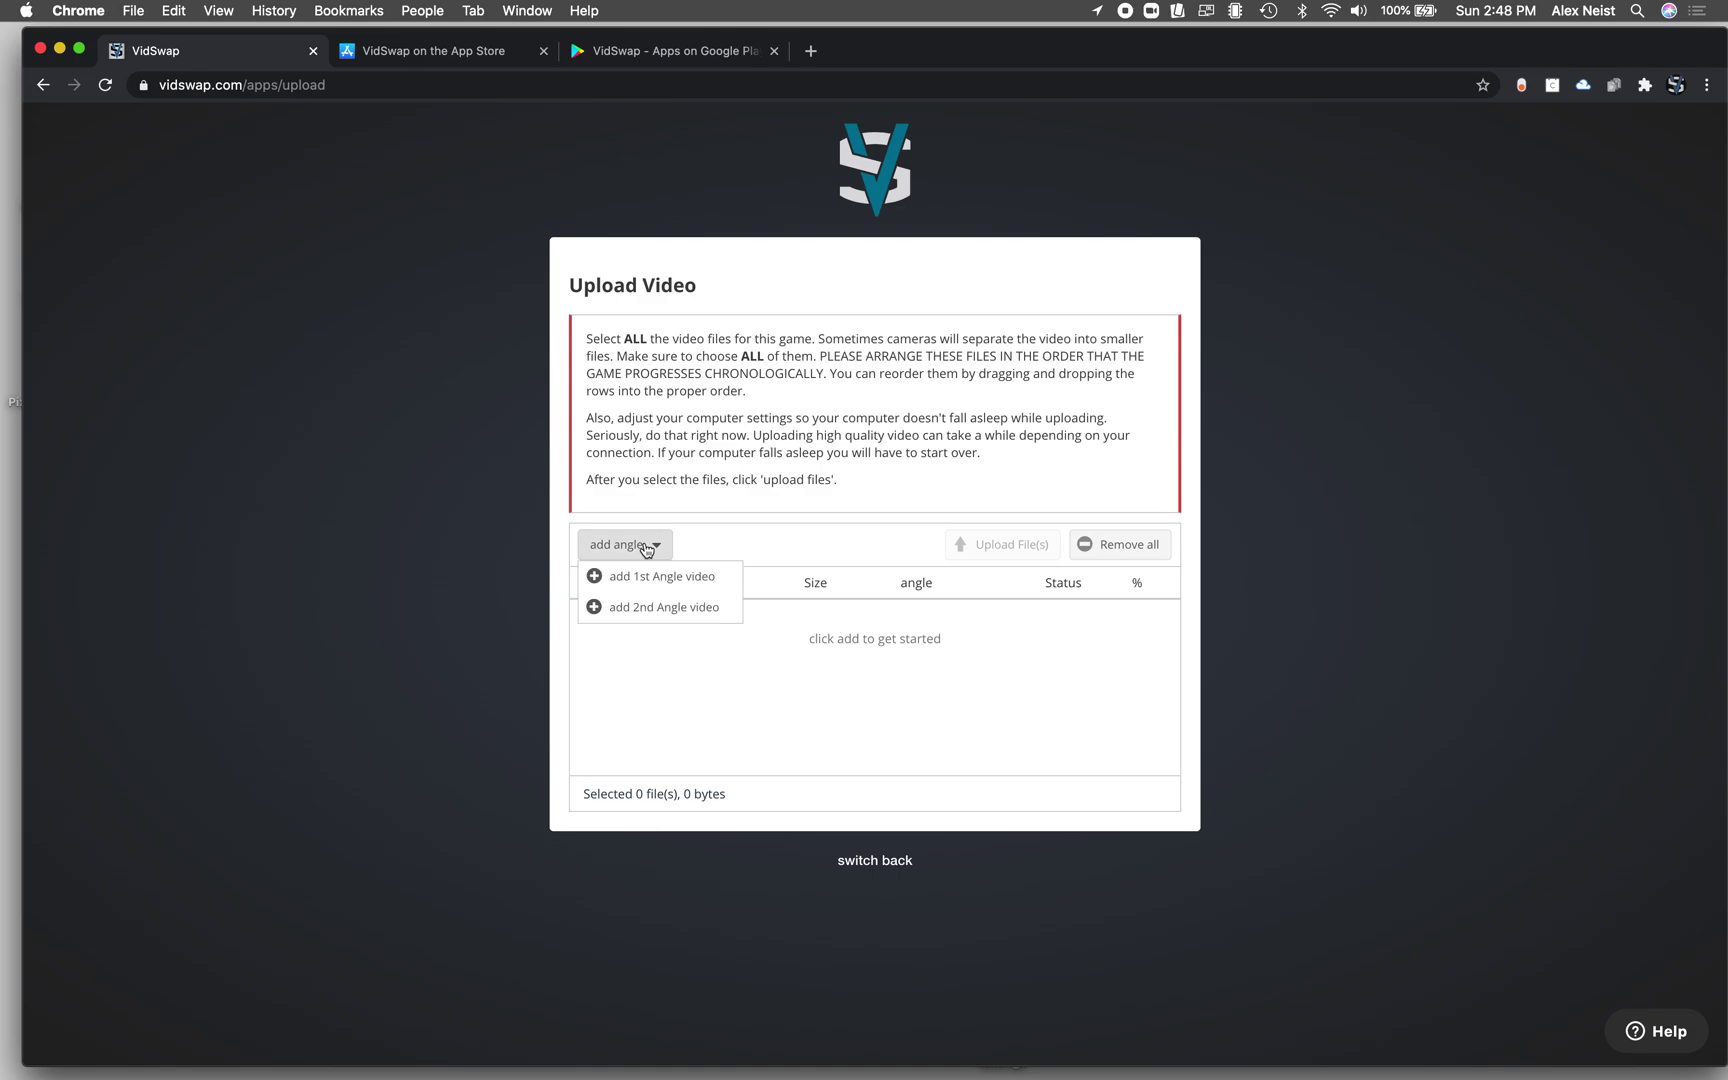
pyautogui.click(642, 577)
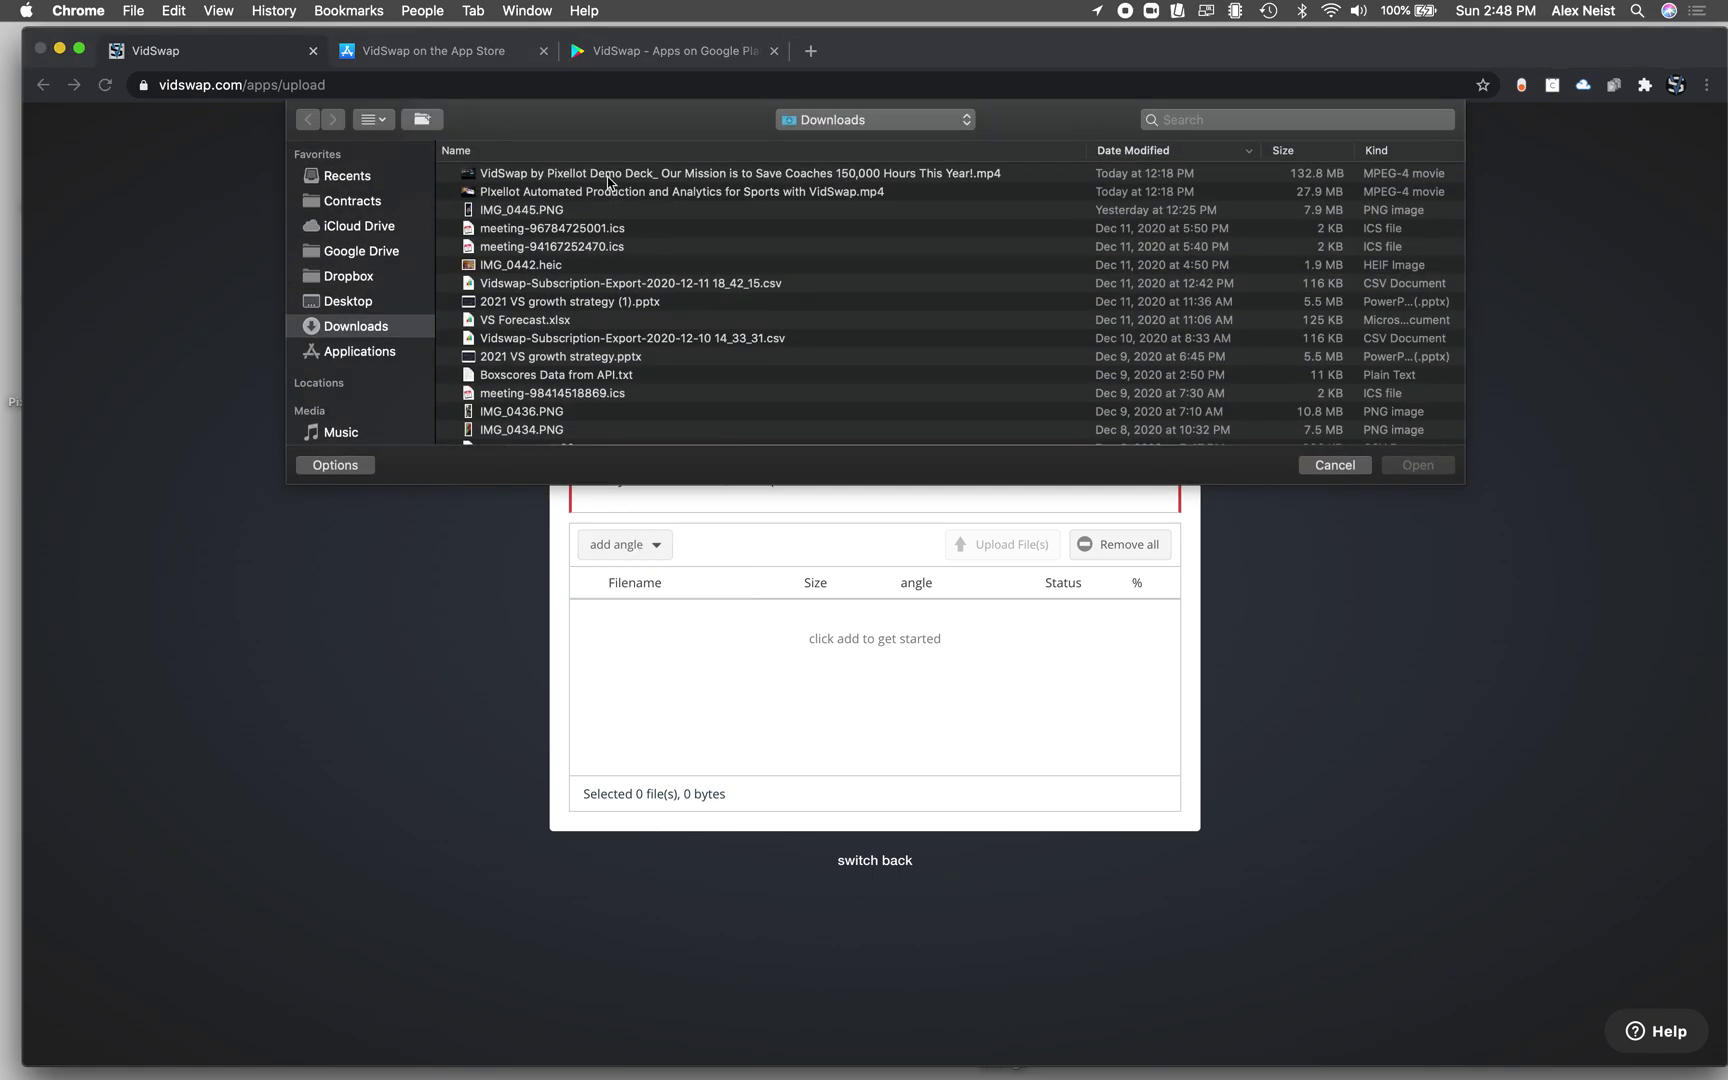
pyautogui.click(603, 176)
pyautogui.keyDown('shift'); pyautogui.click(613, 191); pyautogui.keyUp('shift')
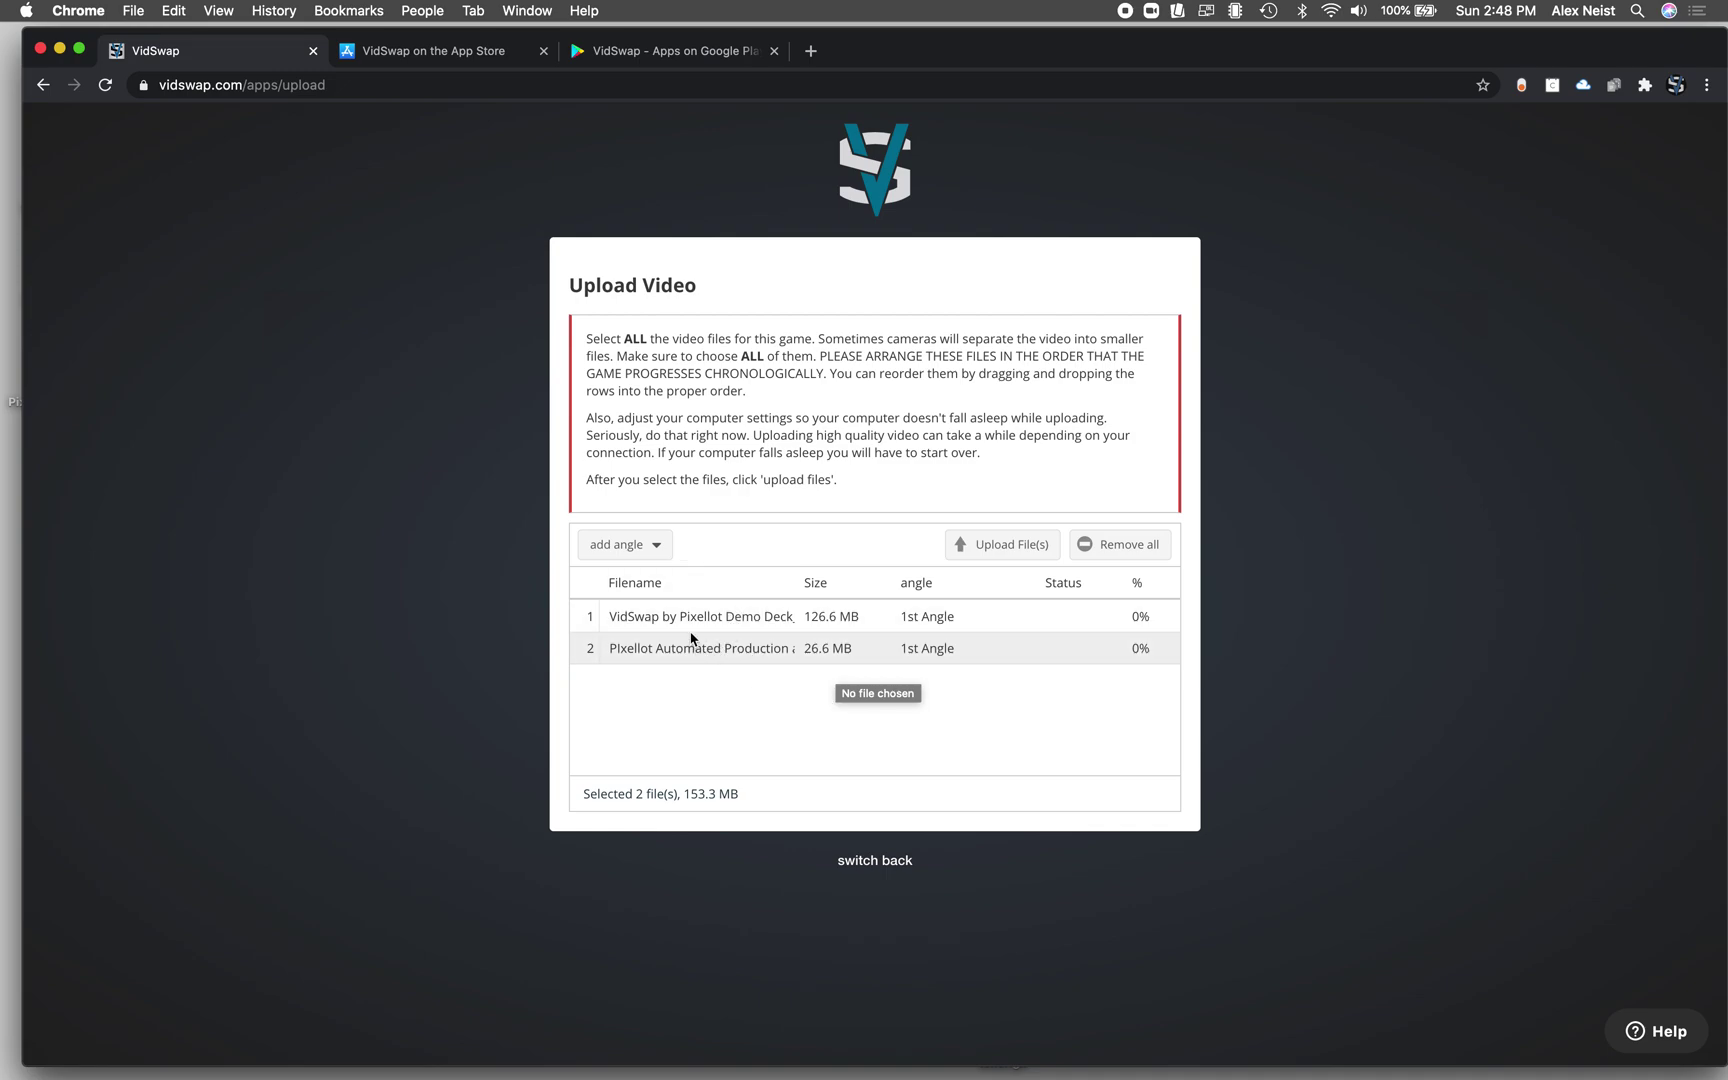
pyautogui.moveTo(691, 638)
pyautogui.mouseDown()
pyautogui.moveTo(688, 608)
pyautogui.moveTo(696, 660)
pyautogui.mouseUp()
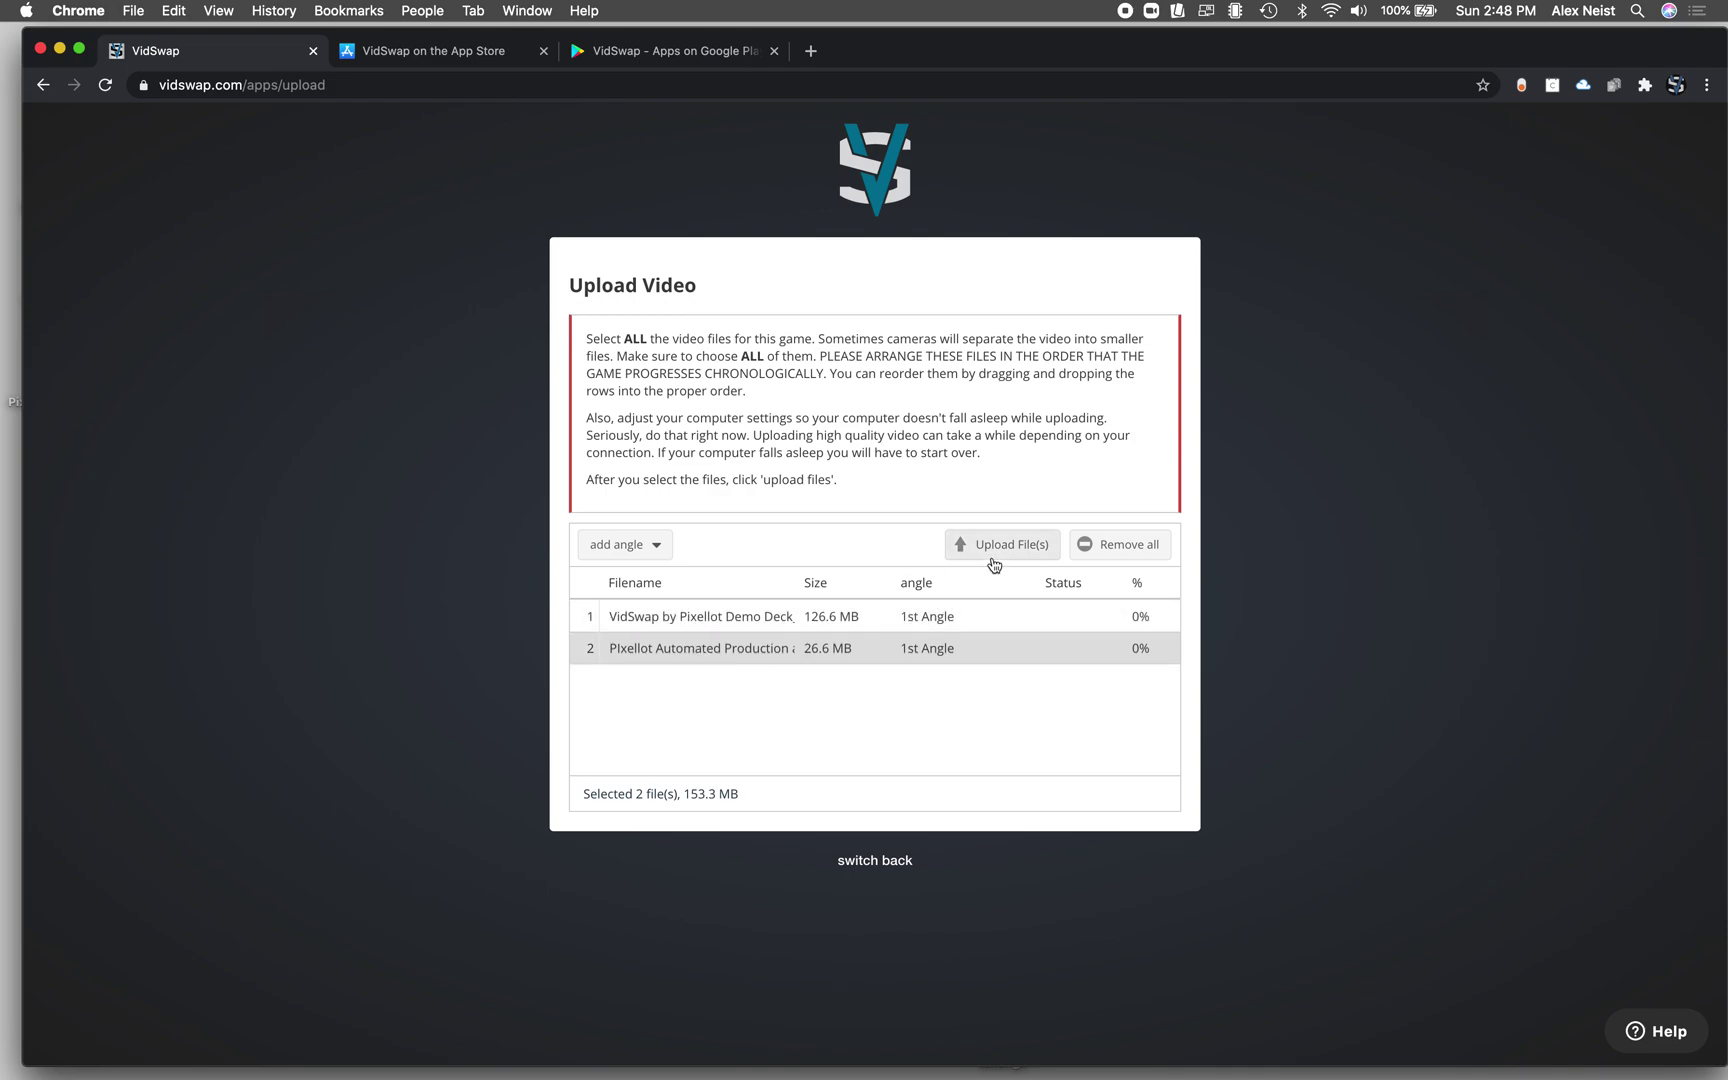